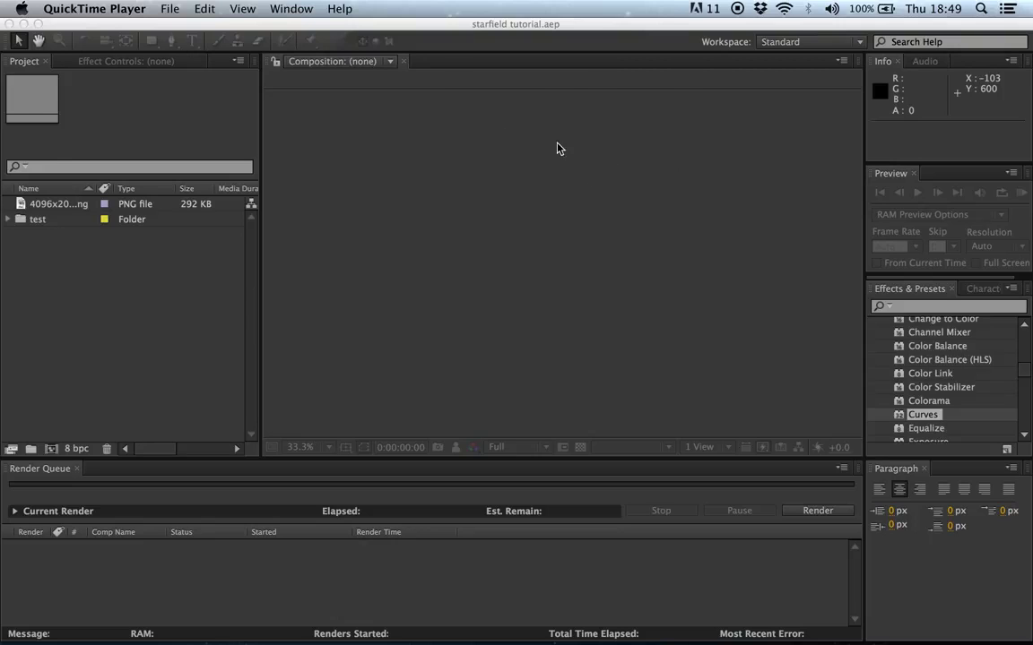
Create a new composition named lightspeed with the HDTV 1080 24 preset and a duration of 15 seconds.
{"action": "left_click", "coordinate": [316, 34]}
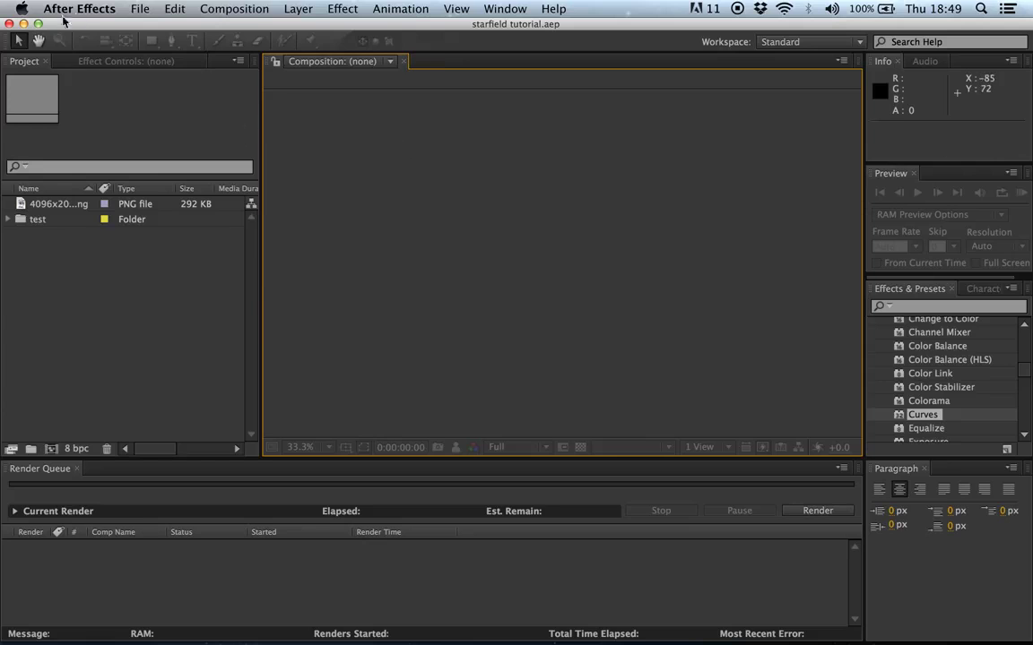
{"action": "left_click", "coordinate": [151, 11]}
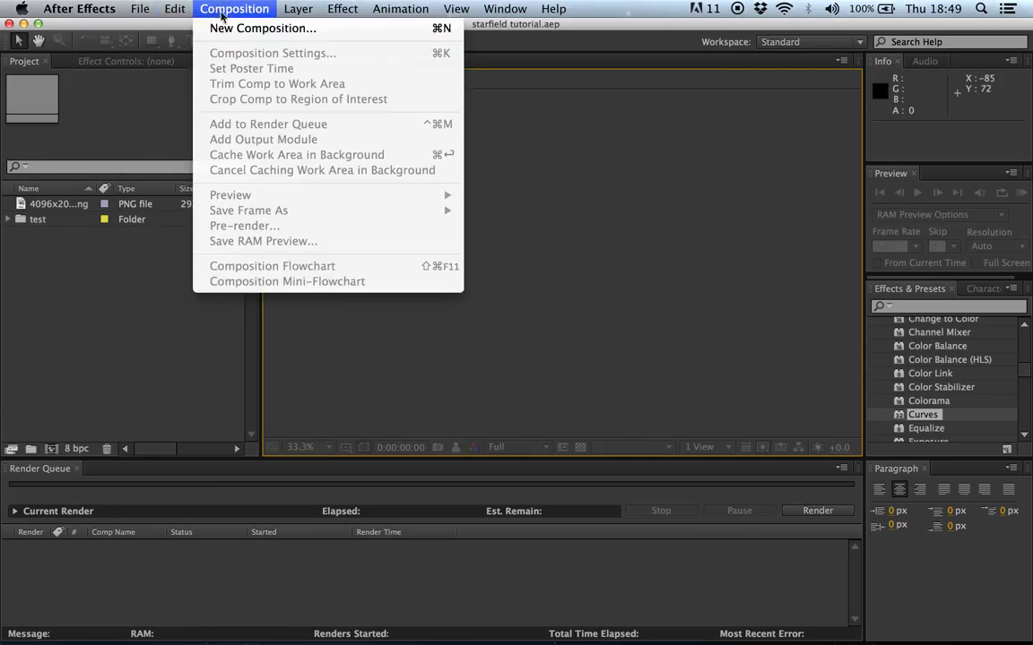
{"action": "left_click", "coordinate": [262, 28]}
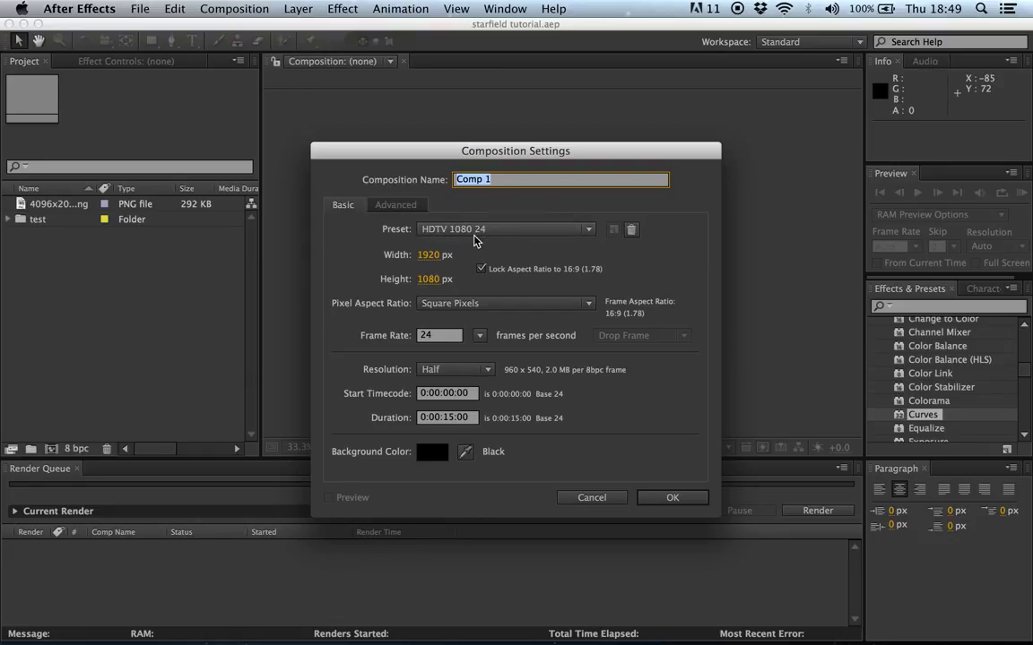
{"action": "type", "text": "lightspeed"}
{"action": "key", "text": "Return"}
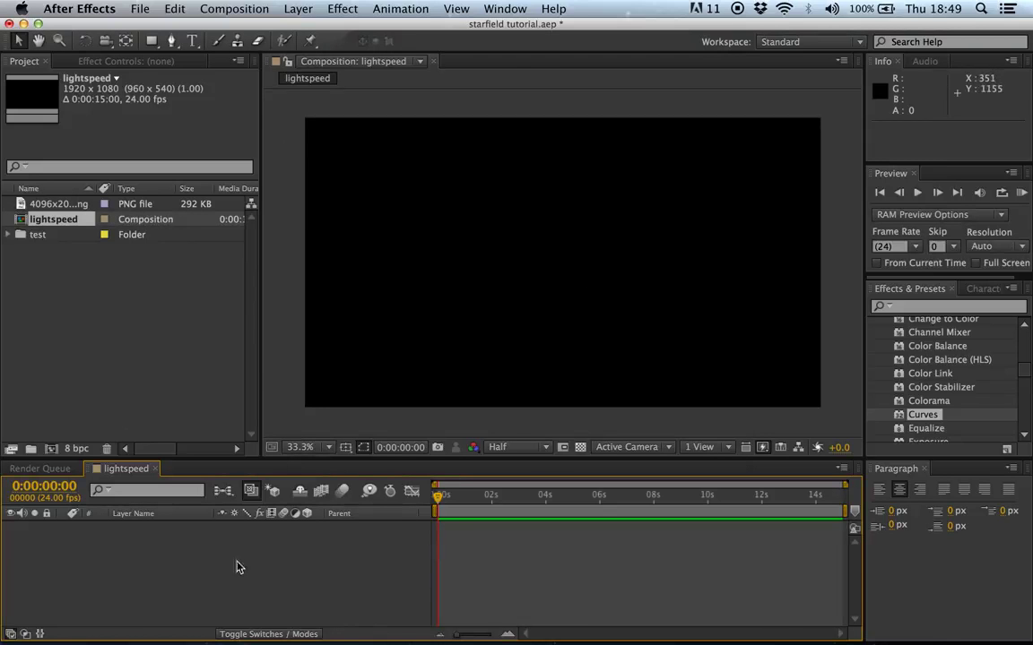
Add a white (FFFFFF) solid layer of 1920 x 1080 px to the lightspeed composition.
{"action": "right_click", "coordinate": [155, 602]}
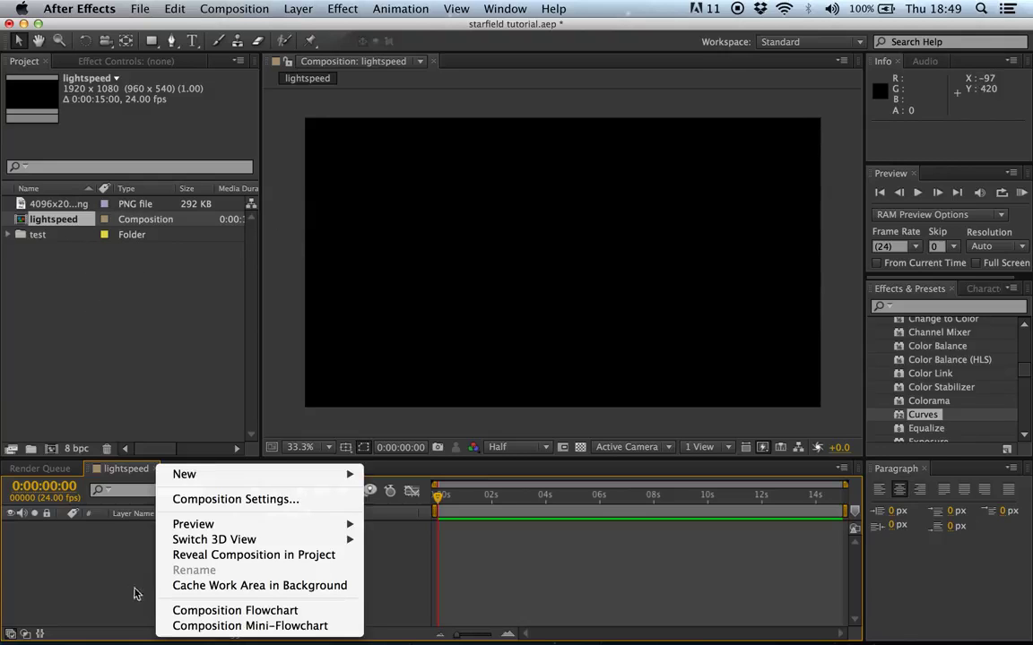
{"action": "mouse_move", "coordinate": [288, 478]}
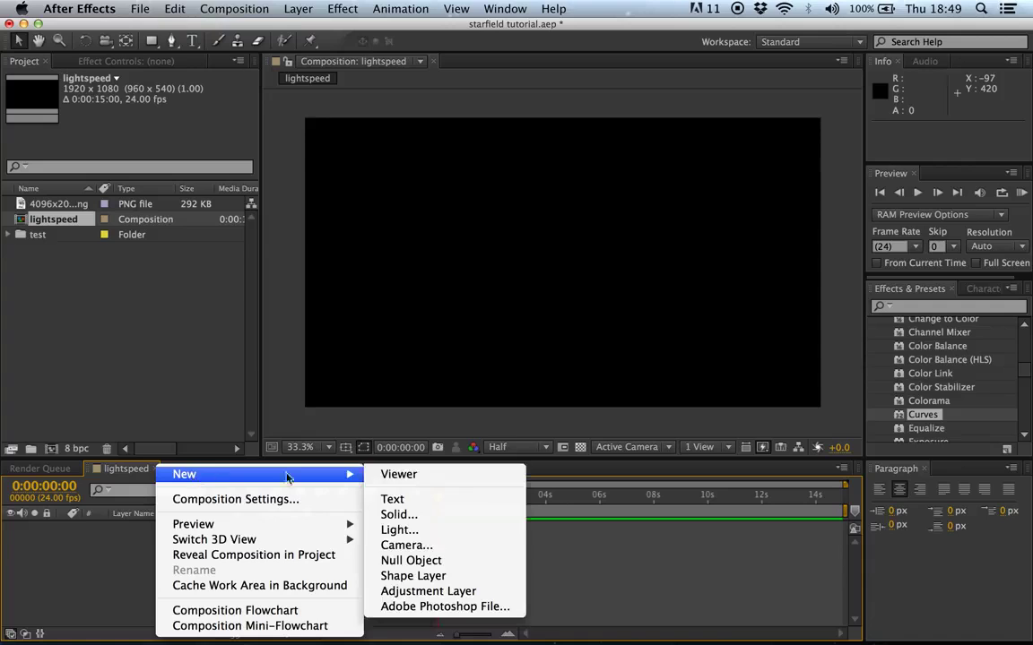
{"action": "left_click", "coordinate": [400, 514]}
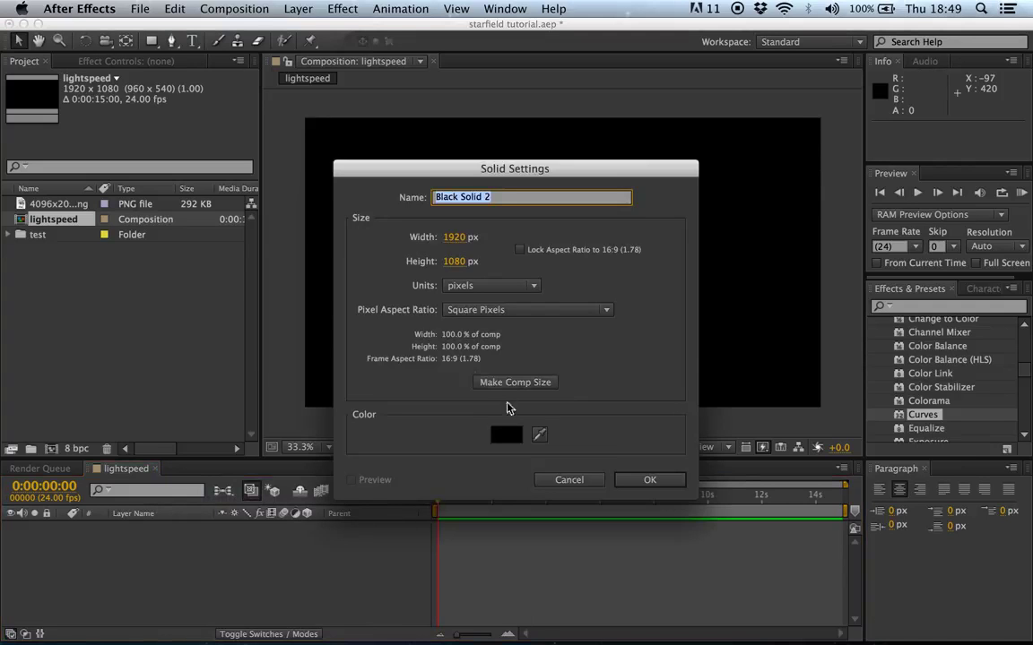
{"action": "left_click", "coordinate": [505, 433]}
{"action": "left_click_drag", "start_coordinate": [507, 427], "coordinate": [336, 179]}
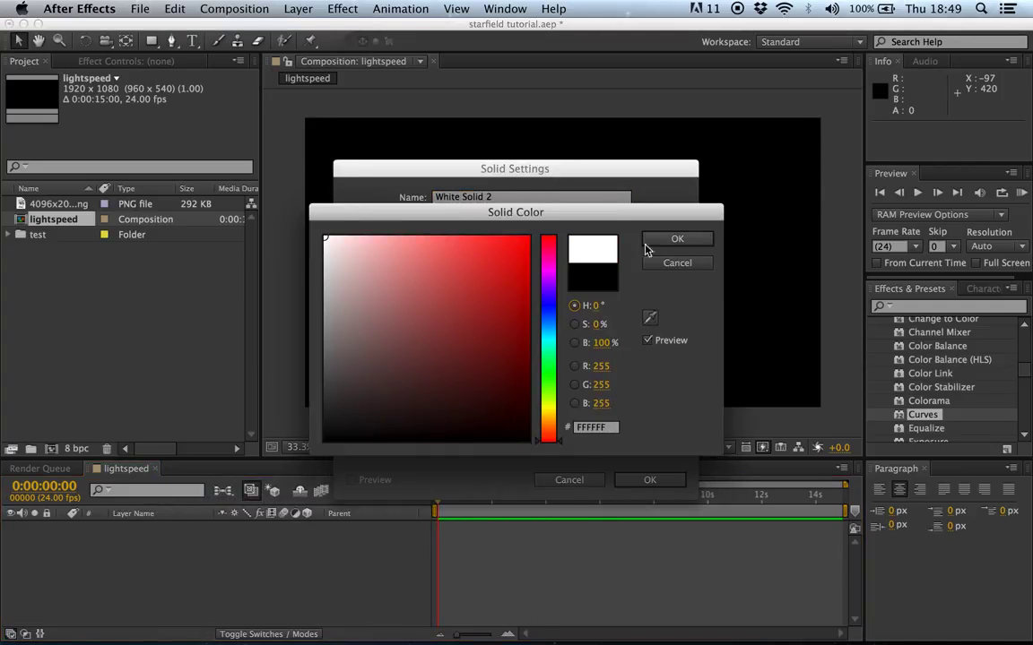
{"action": "left_click", "coordinate": [674, 241]}
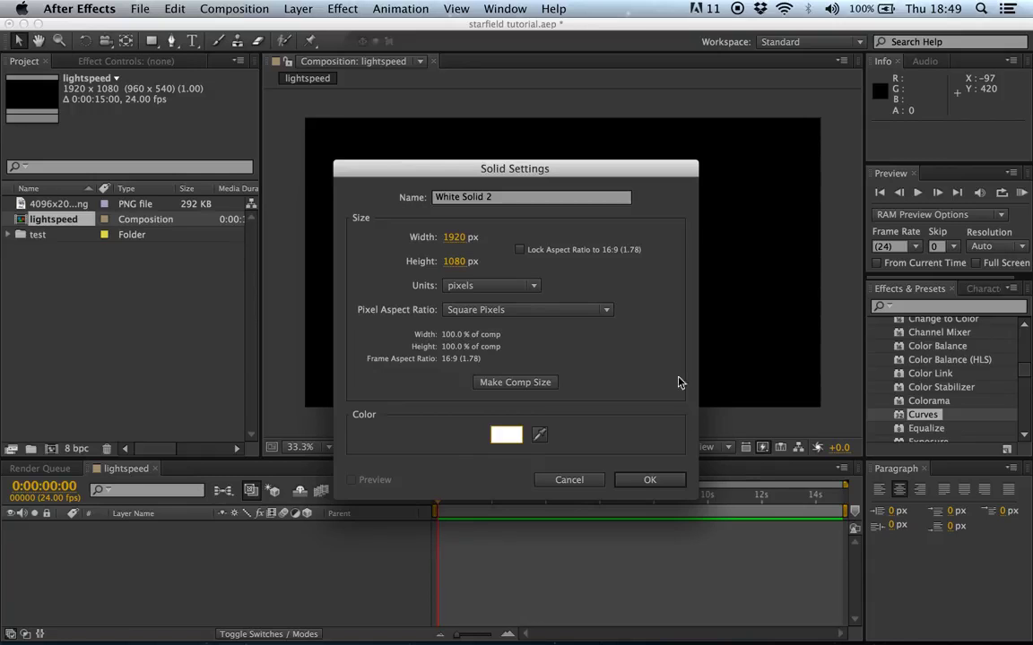
{"action": "left_click", "coordinate": [672, 481]}
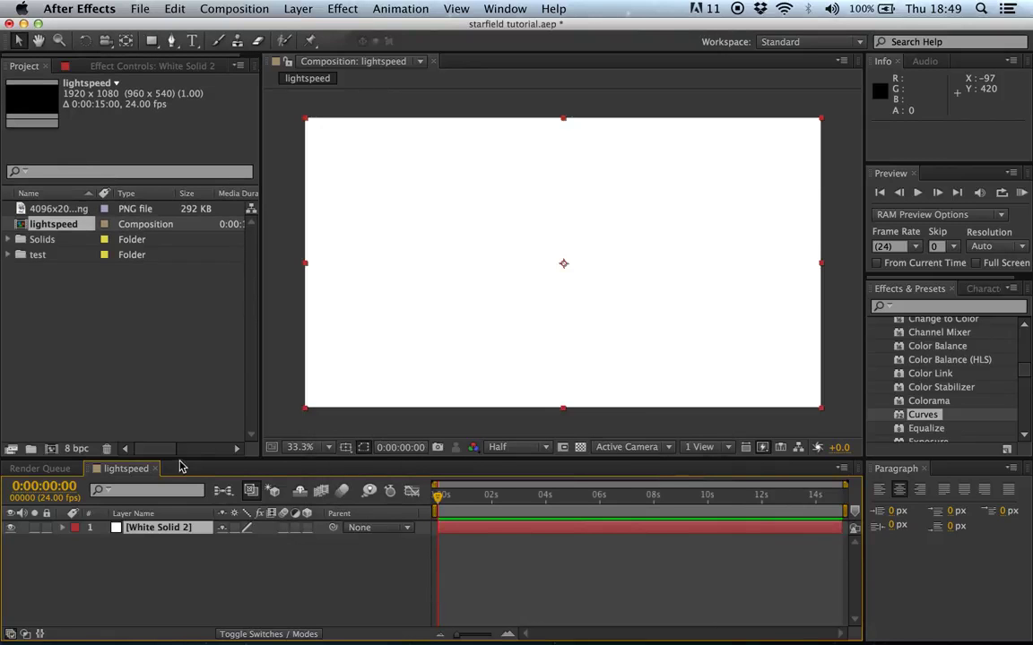
Apply the CC Star Burst simulation effect to the white solid layer.
{"action": "scroll", "coordinate": [964, 359], "scroll_direction": "up", "scroll_amount": 3}
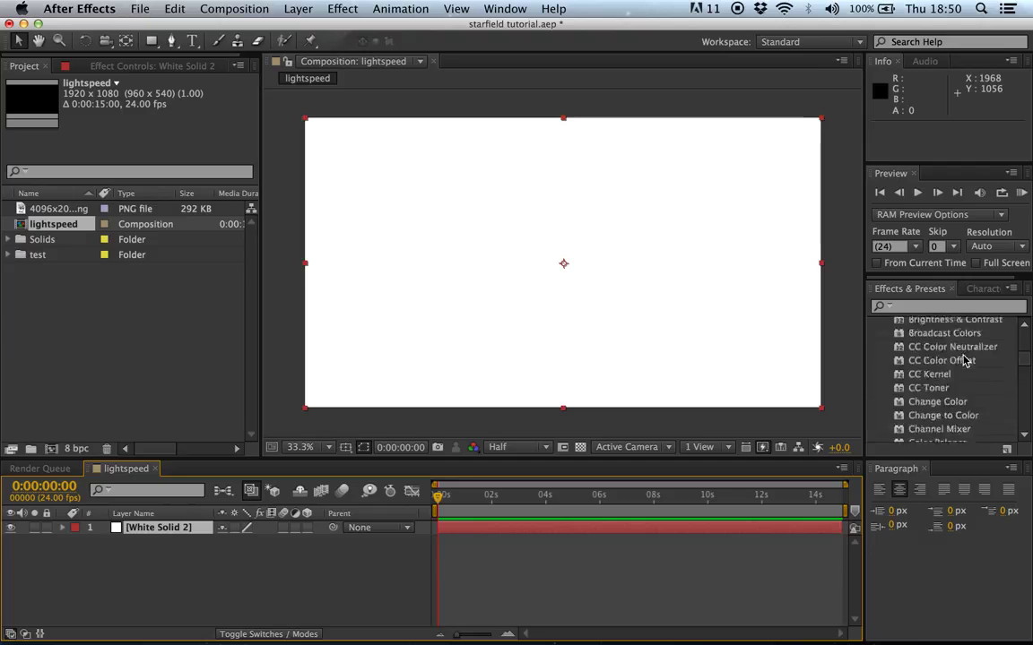
{"action": "scroll", "coordinate": [966, 359], "scroll_direction": "up", "scroll_amount": 3}
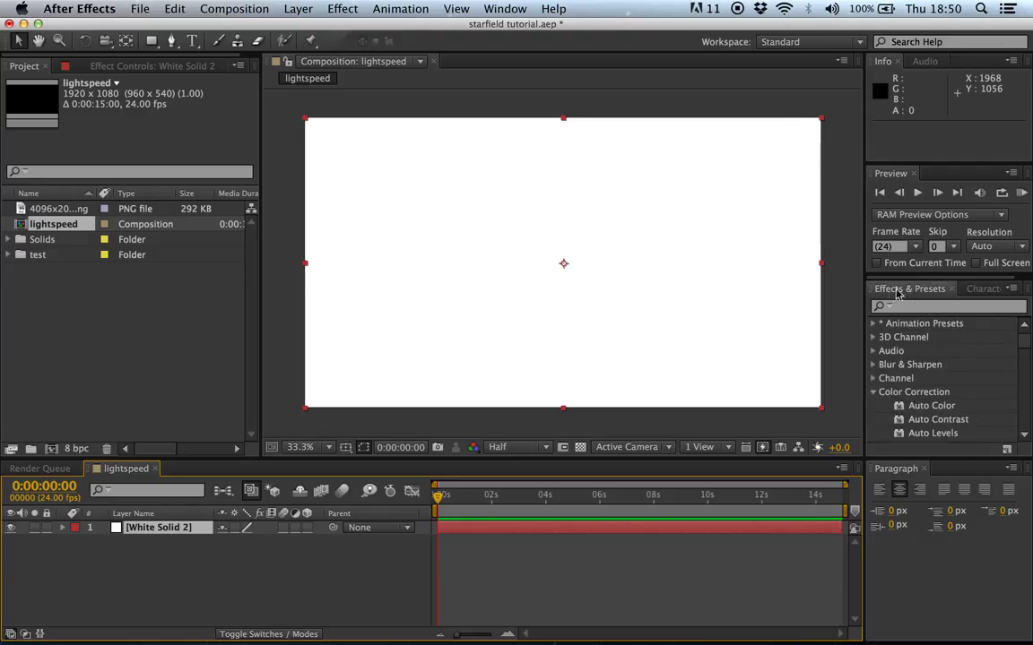
{"action": "left_click", "coordinate": [873, 394]}
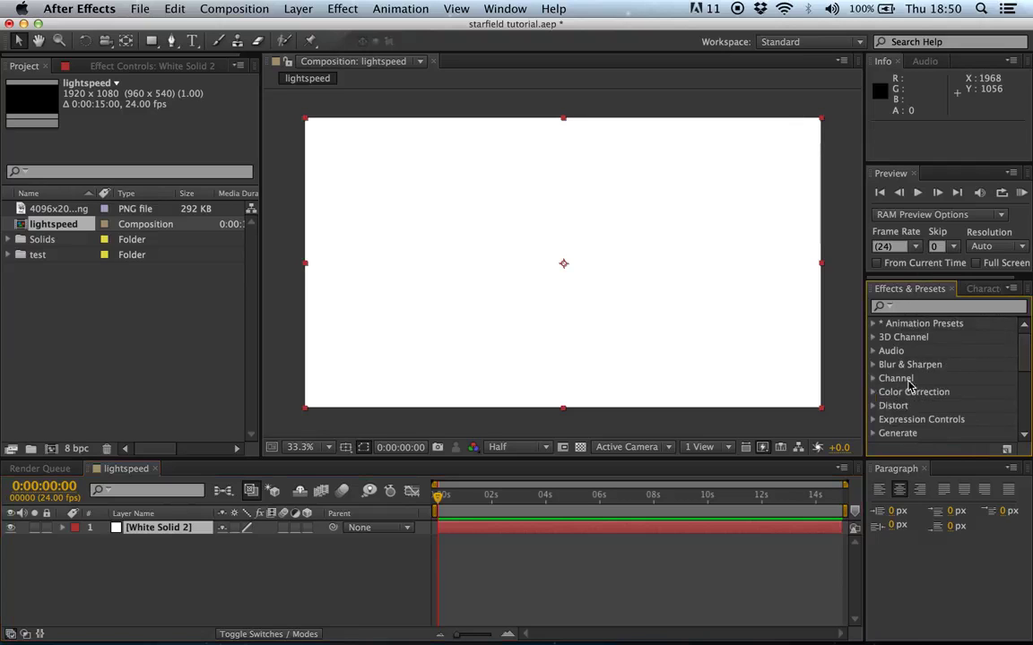
{"action": "scroll", "coordinate": [909, 383], "scroll_direction": "down", "scroll_amount": 6}
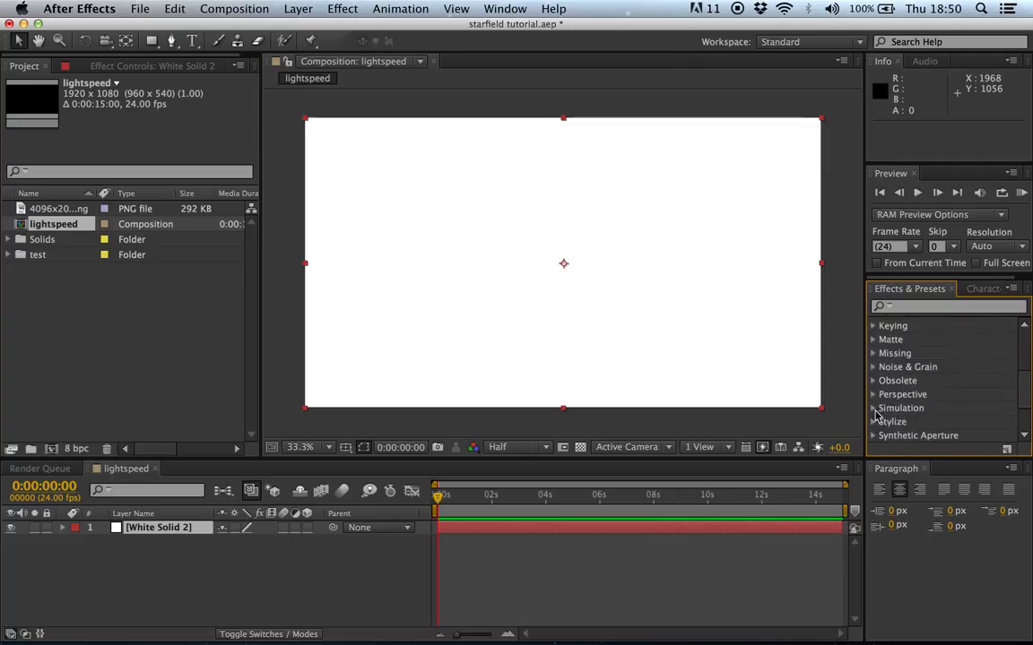
{"action": "left_click", "coordinate": [874, 407]}
{"action": "scroll", "coordinate": [905, 416], "scroll_direction": "down", "scroll_amount": 5}
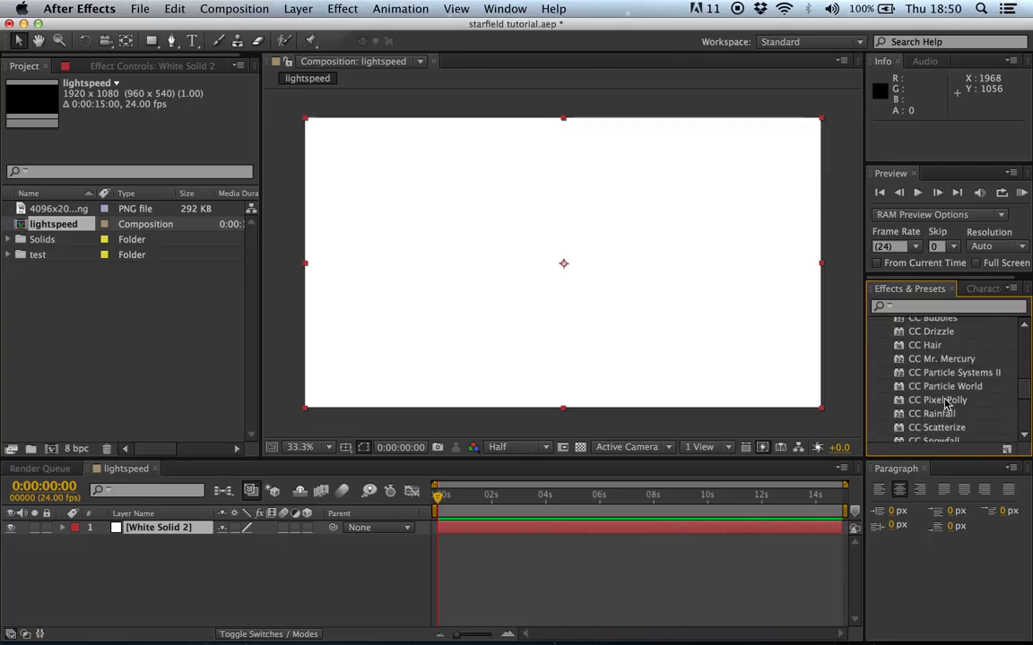
{"action": "scroll", "coordinate": [934, 412], "scroll_direction": "down", "scroll_amount": 2}
{"action": "left_click_drag", "start_coordinate": [945, 408], "coordinate": [179, 528]}
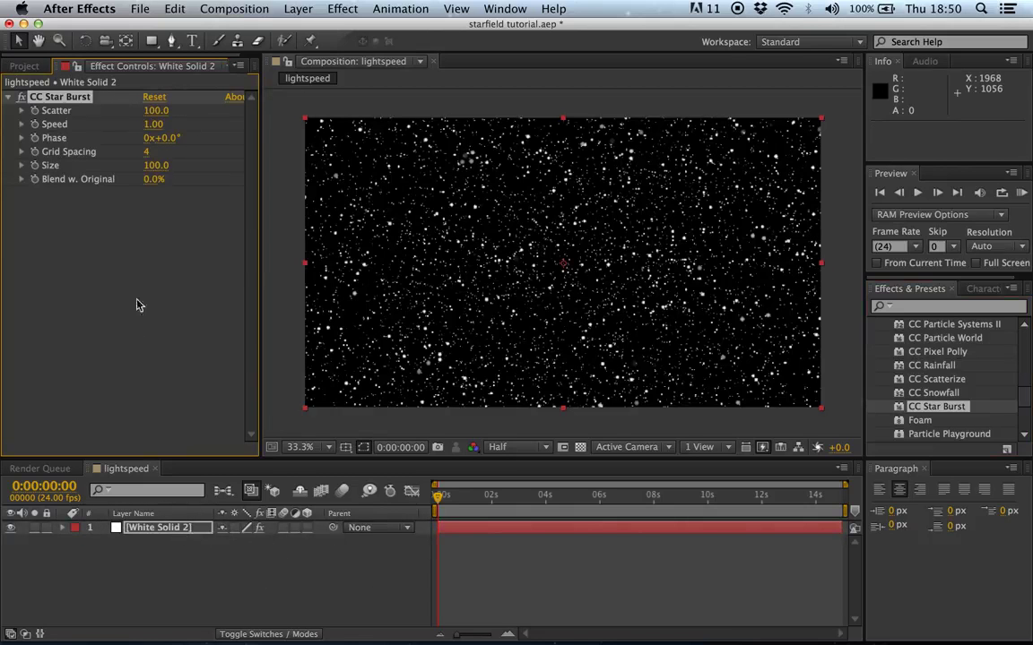
Set the CC Star Burst Speed to 0.03 and Size to 23, and preview the star movement.
{"action": "left_click", "coordinate": [154, 126]}
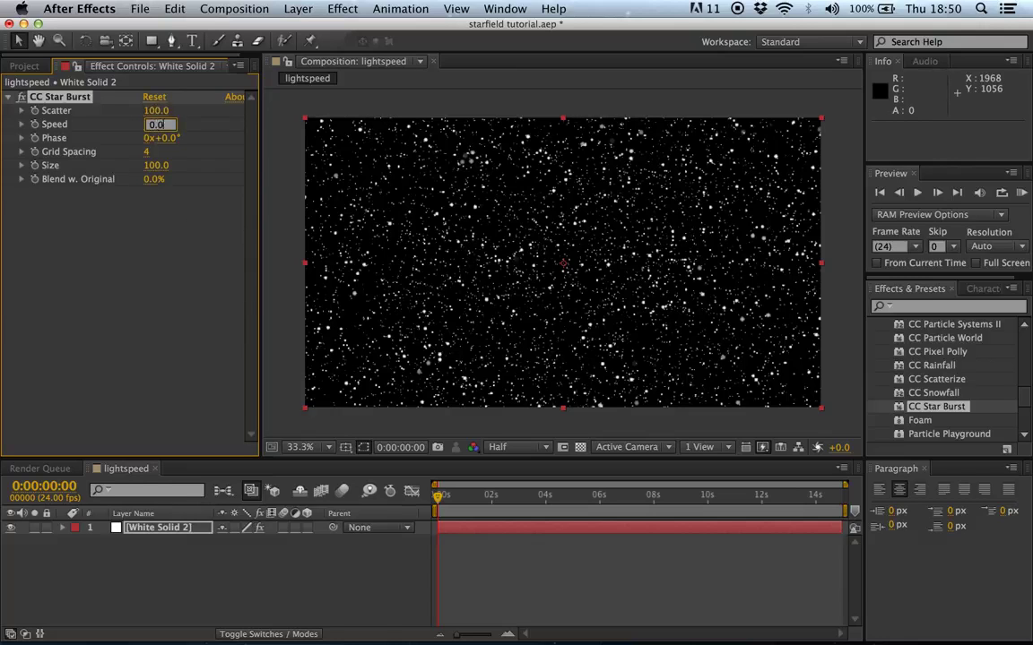
{"action": "type", "text": "0.03"}
{"action": "key", "text": "Return"}
{"action": "left_click", "coordinate": [156, 167]}
{"action": "type", "text": "23"}
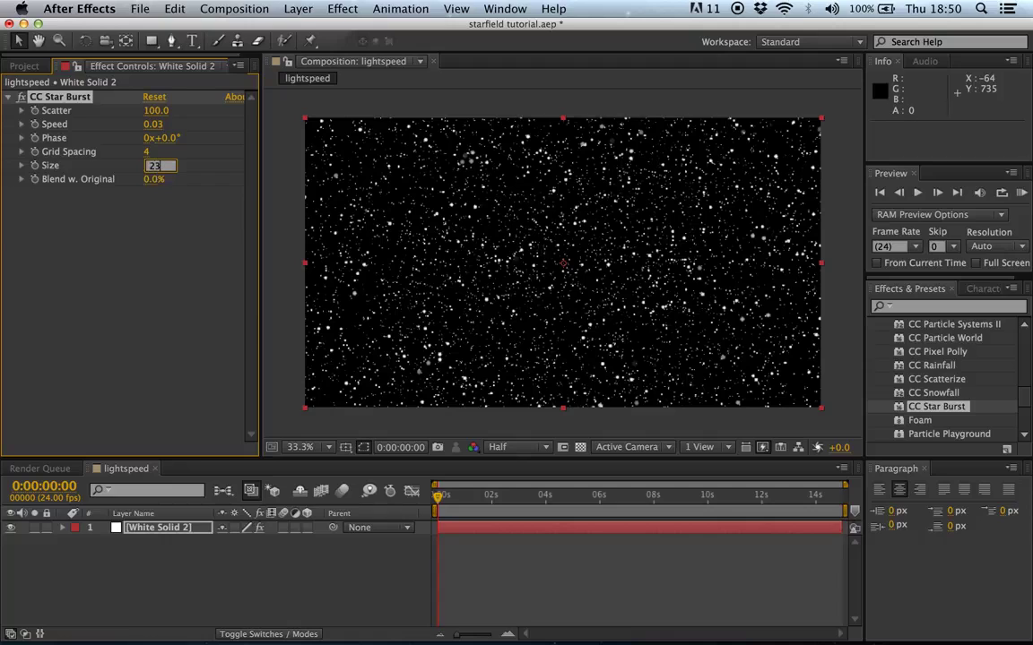
{"action": "key", "text": "Return"}
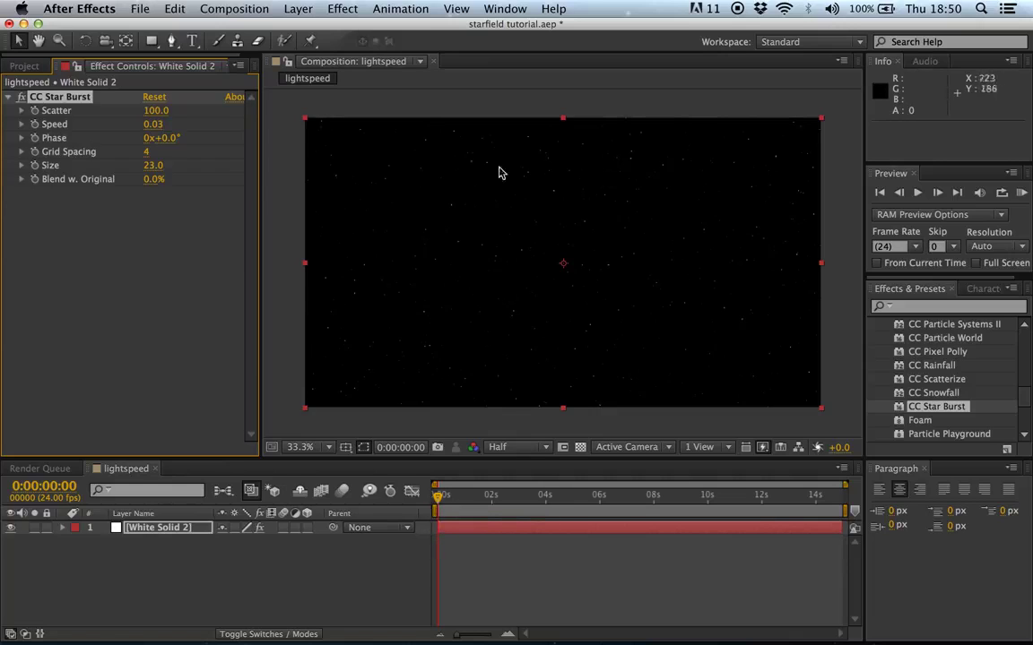
{"action": "left_click_drag", "start_coordinate": [439, 504], "coordinate": [415, 468]}
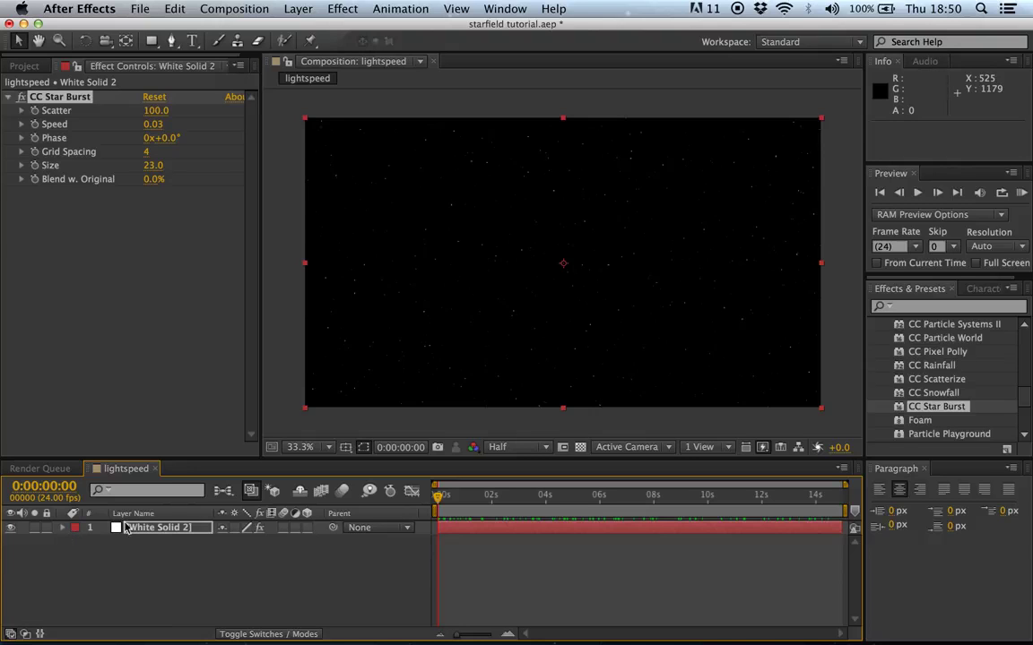
Rename the white solid layer as Stars and return to the composition view.
{"action": "double_click", "coordinate": [155, 532]}
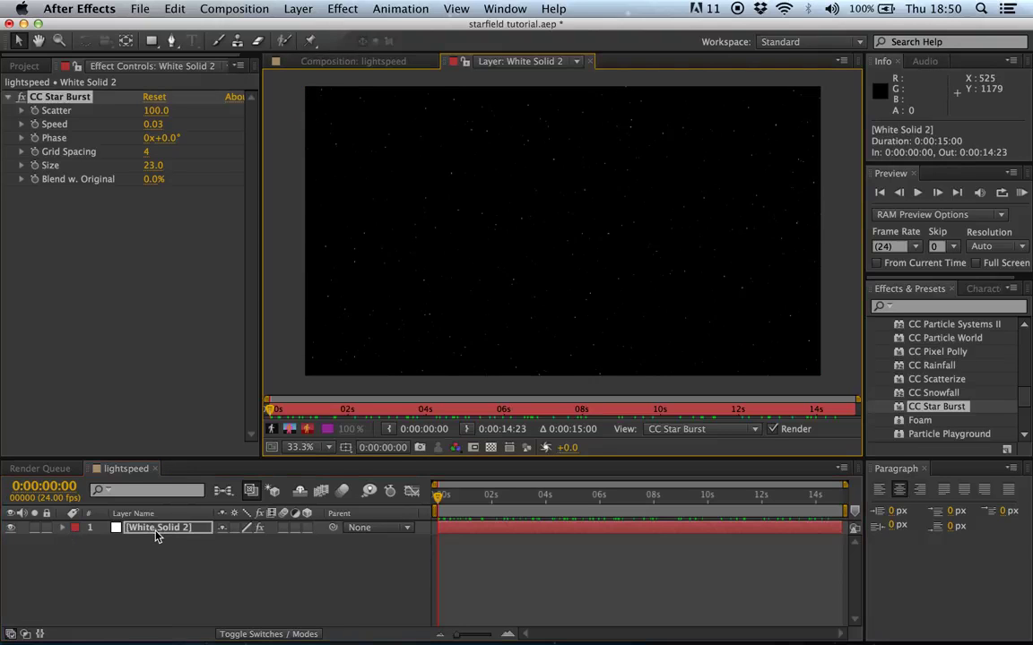
{"action": "left_click", "coordinate": [590, 61]}
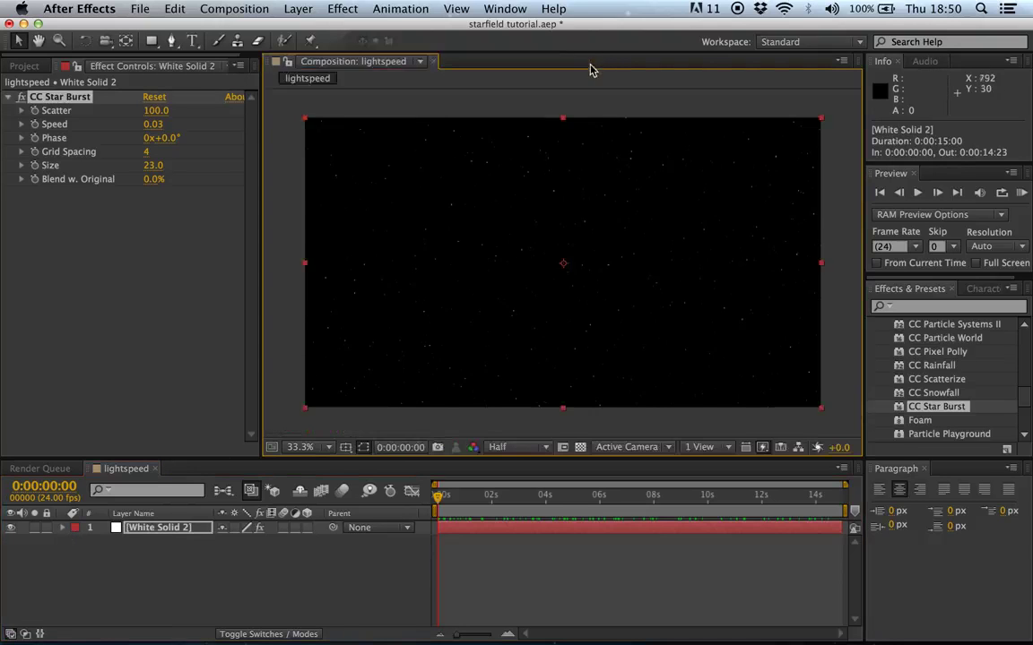
{"action": "double_click", "coordinate": [180, 532]}
{"action": "right_click", "coordinate": [186, 533]}
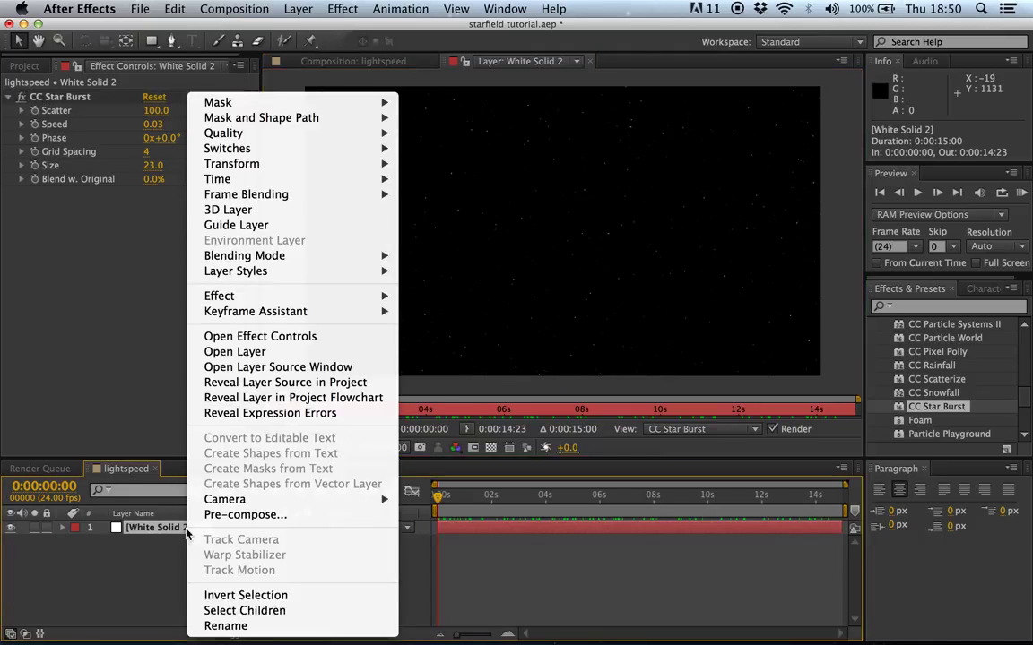
{"action": "left_click", "coordinate": [207, 620]}
{"action": "type", "text": "S"}
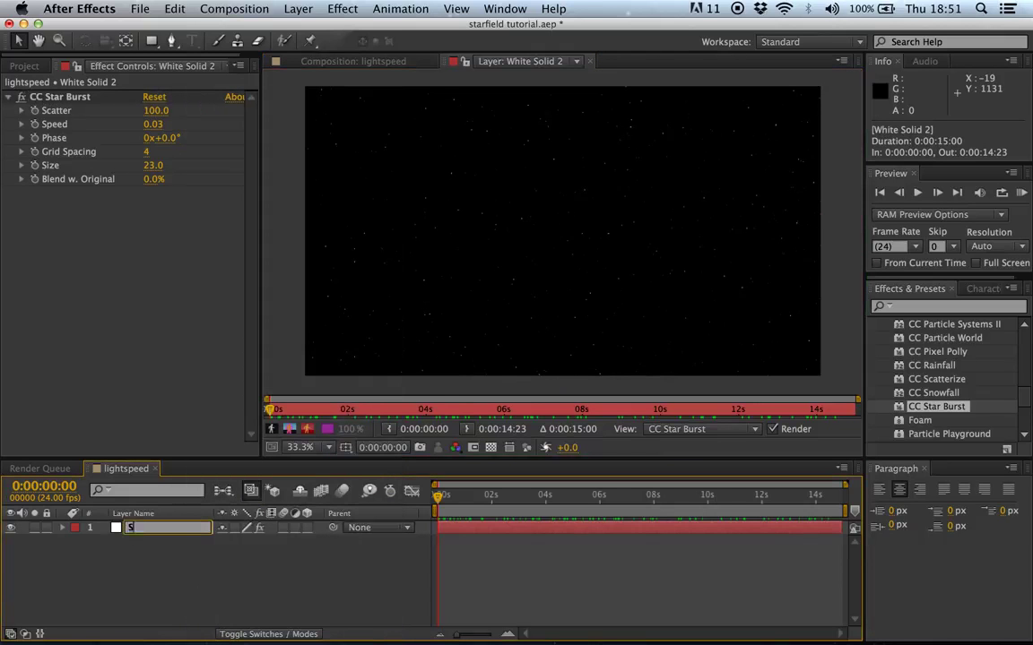
{"action": "type", "text": "tars"}
{"action": "key", "text": "Return"}
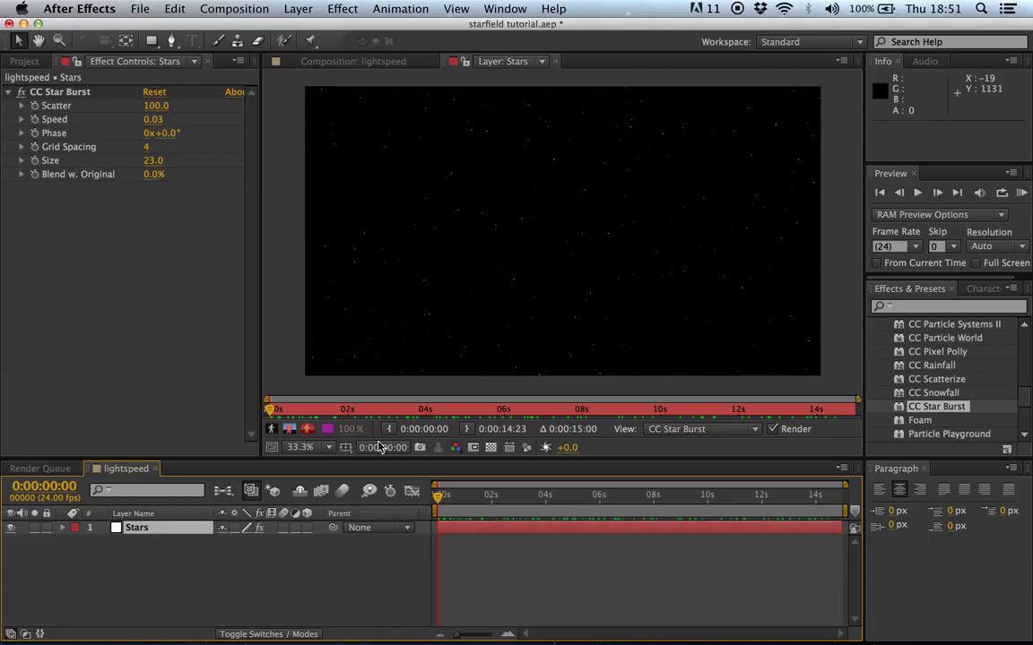
{"action": "left_click", "coordinate": [554, 63]}
{"action": "left_click", "coordinate": [202, 578]}
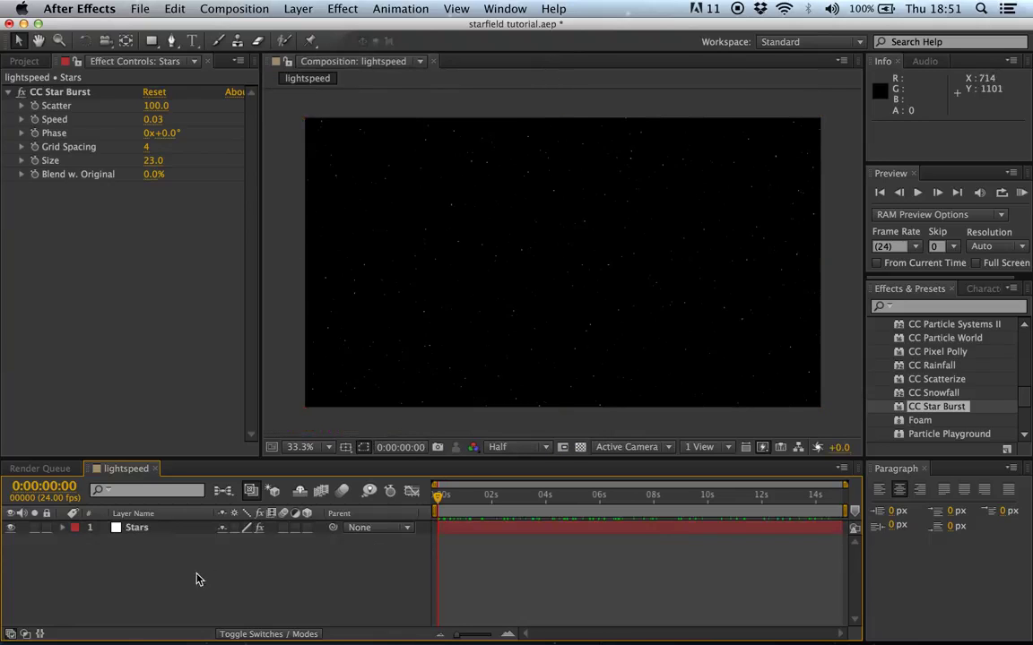
Expand the Stars layer's CC Star Burst properties and start keyframing Speed at 0 seconds.
{"action": "left_click", "coordinate": [143, 531]}
{"action": "left_click", "coordinate": [63, 529]}
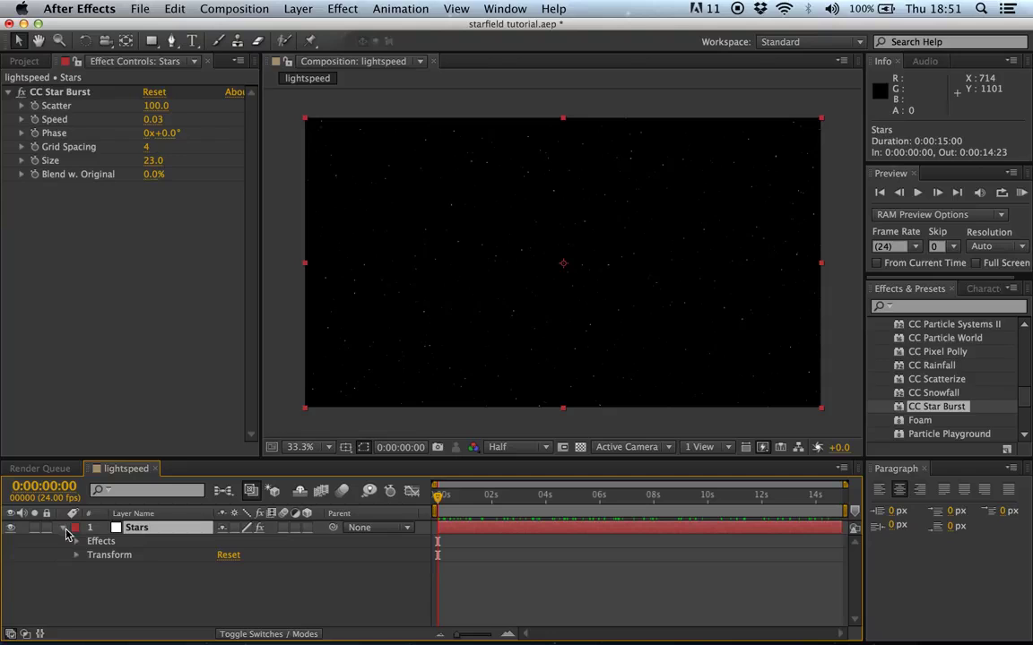
{"action": "left_click", "coordinate": [76, 543]}
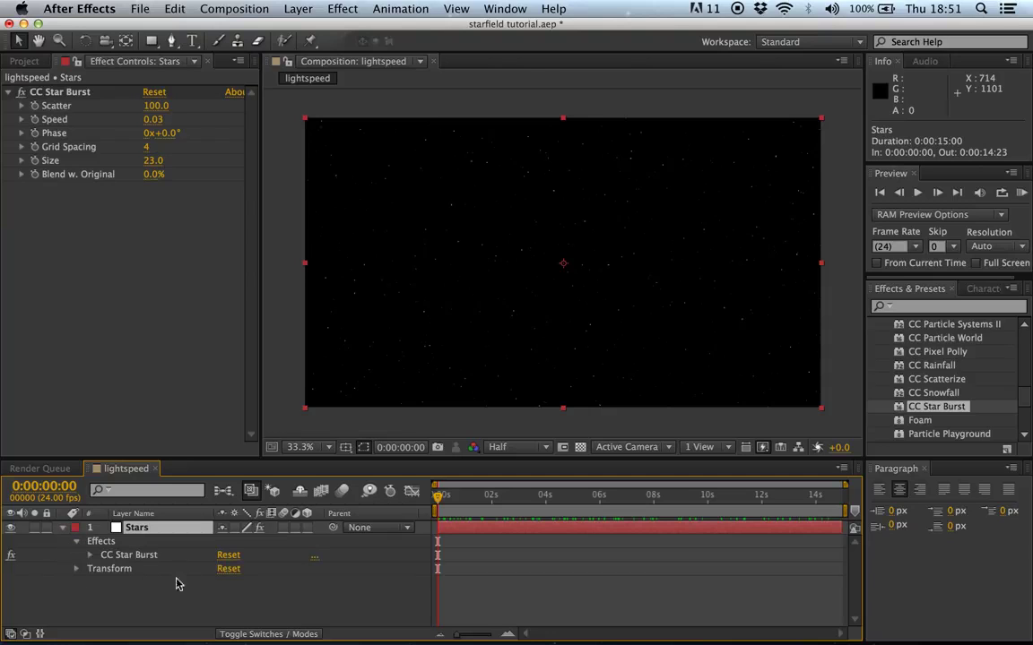
{"action": "left_click", "coordinate": [90, 556]}
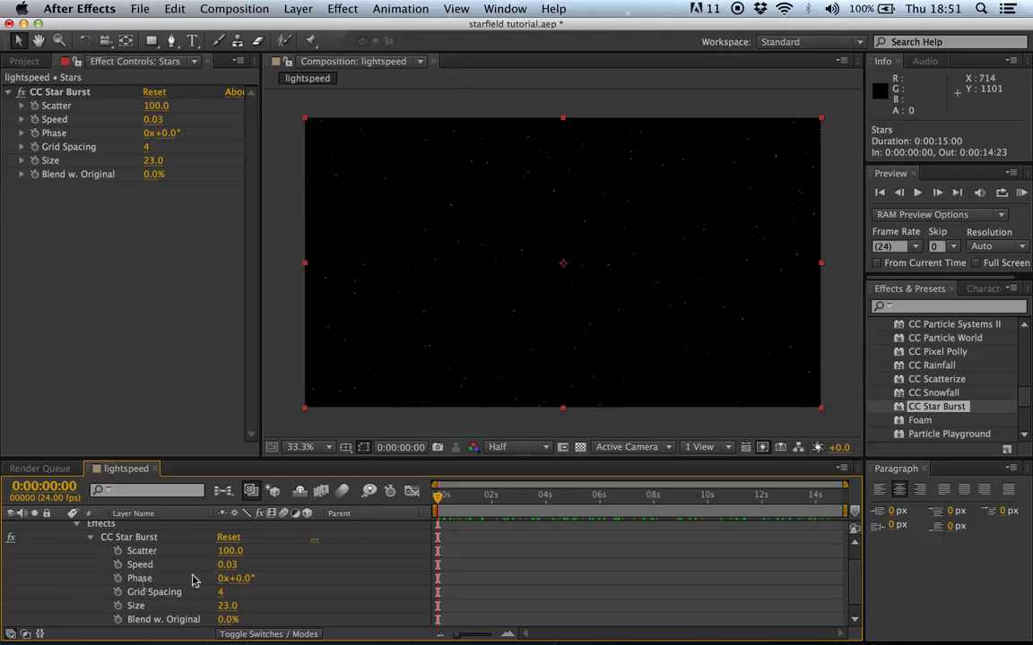
{"action": "left_click_drag", "start_coordinate": [438, 506], "coordinate": [307, 453]}
{"action": "left_click_drag", "start_coordinate": [438, 498], "coordinate": [744, 495]}
{"action": "key", "text": "Home"}
{"action": "left_click", "coordinate": [117, 566]}
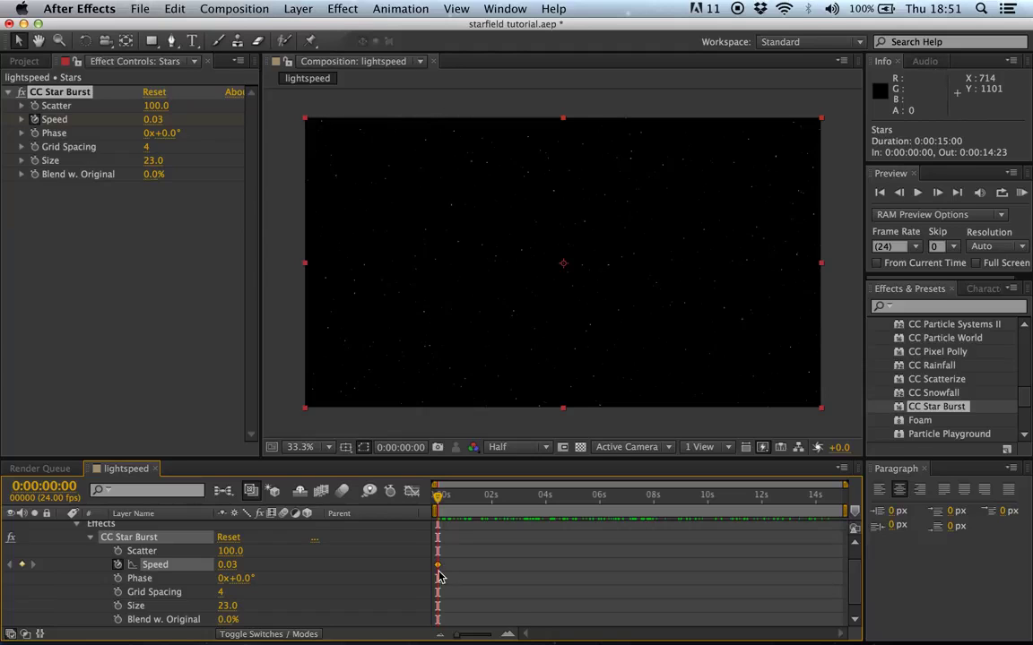
Add a Speed keyframe at 4 seconds that holds the value 0.03.
{"action": "left_click", "coordinate": [517, 504]}
{"action": "left_click", "coordinate": [549, 507]}
{"action": "left_click_drag", "start_coordinate": [546, 508], "coordinate": [547, 508]}
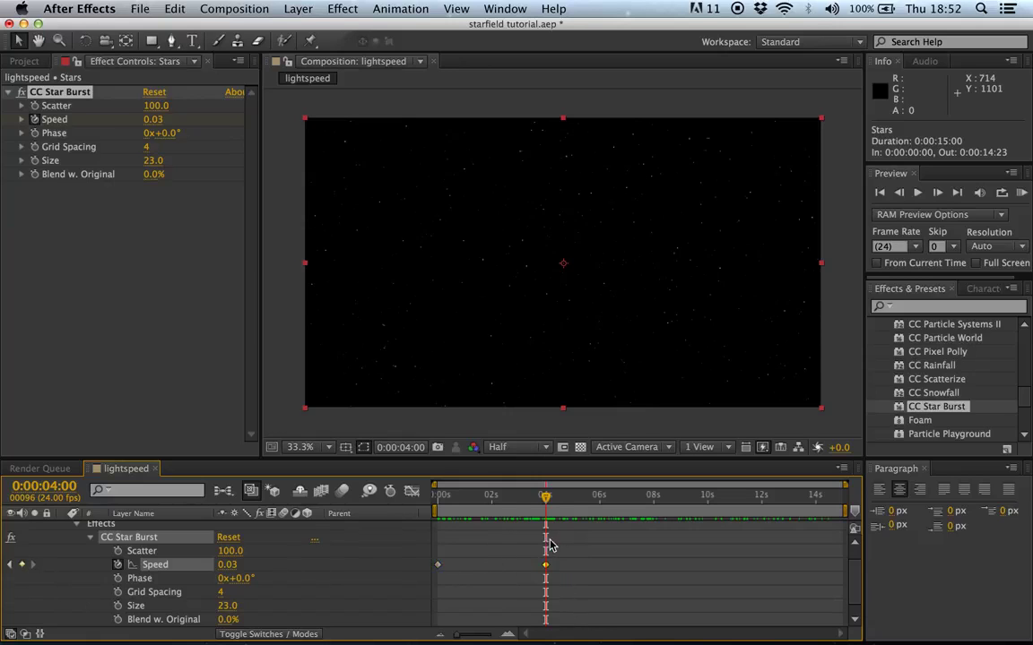
Keyframe the faster star Speed at 5 seconds and hold it at 0.44 with another keyframe at 0:00:06:10.
{"action": "left_click_drag", "start_coordinate": [545, 500], "coordinate": [573, 511]}
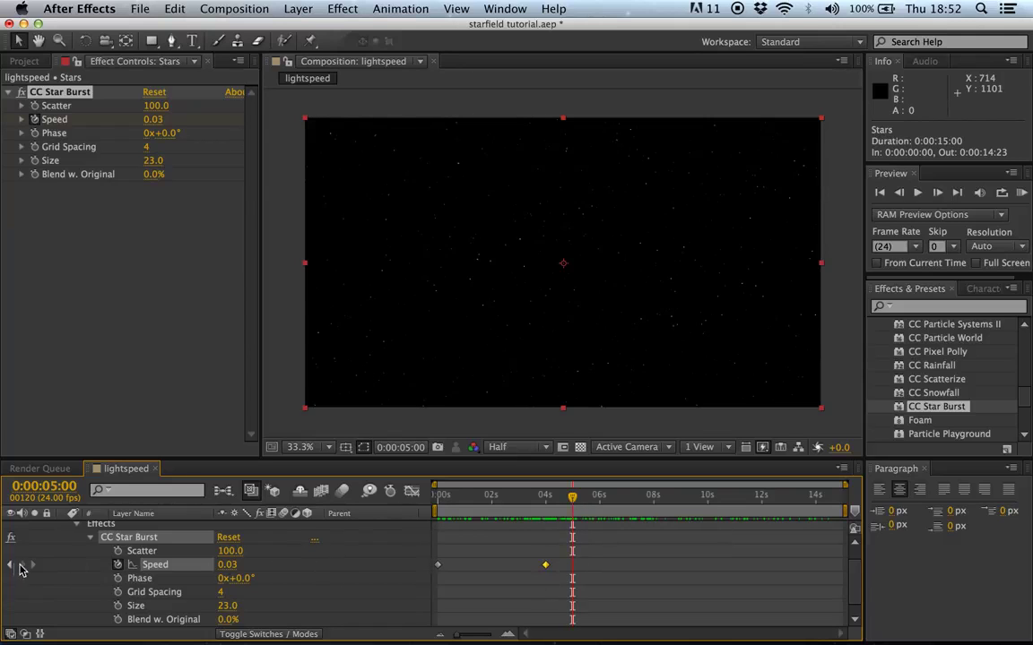
{"action": "left_click", "coordinate": [227, 567]}
{"action": "type", "text": "0"}
{"action": "key", "text": "Return"}
{"action": "left_click_drag", "start_coordinate": [572, 497], "coordinate": [610, 507]}
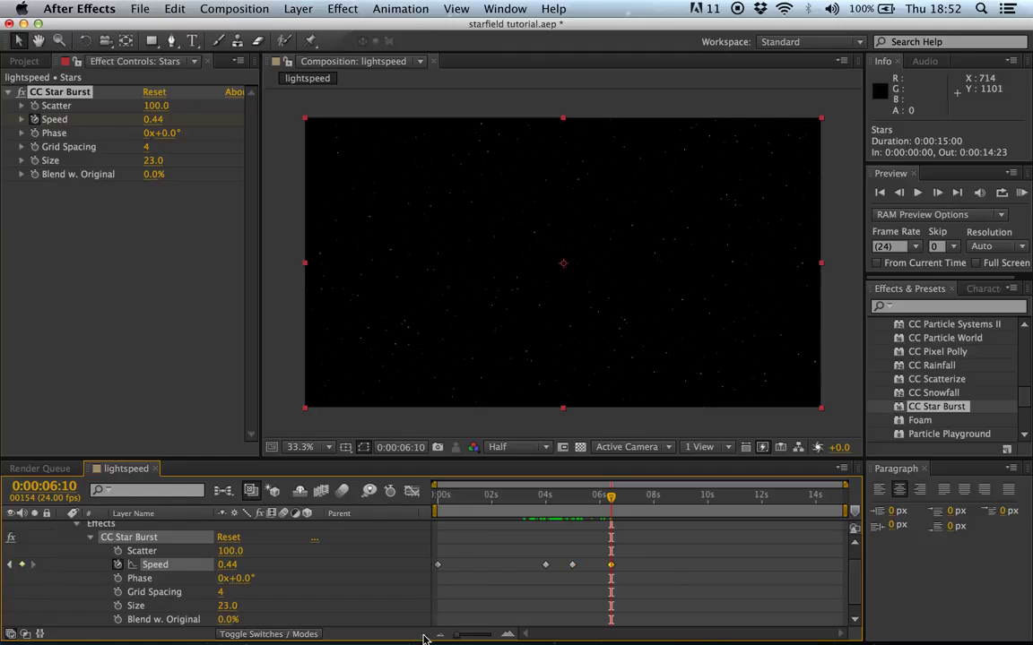
{"action": "left_click", "coordinate": [612, 566]}
Add a Speed keyframe at 0:00:07:12 and set its value to 0.01.
{"action": "left_click", "coordinate": [639, 505]}
{"action": "left_click_drag", "start_coordinate": [639, 504], "coordinate": [641, 498]}
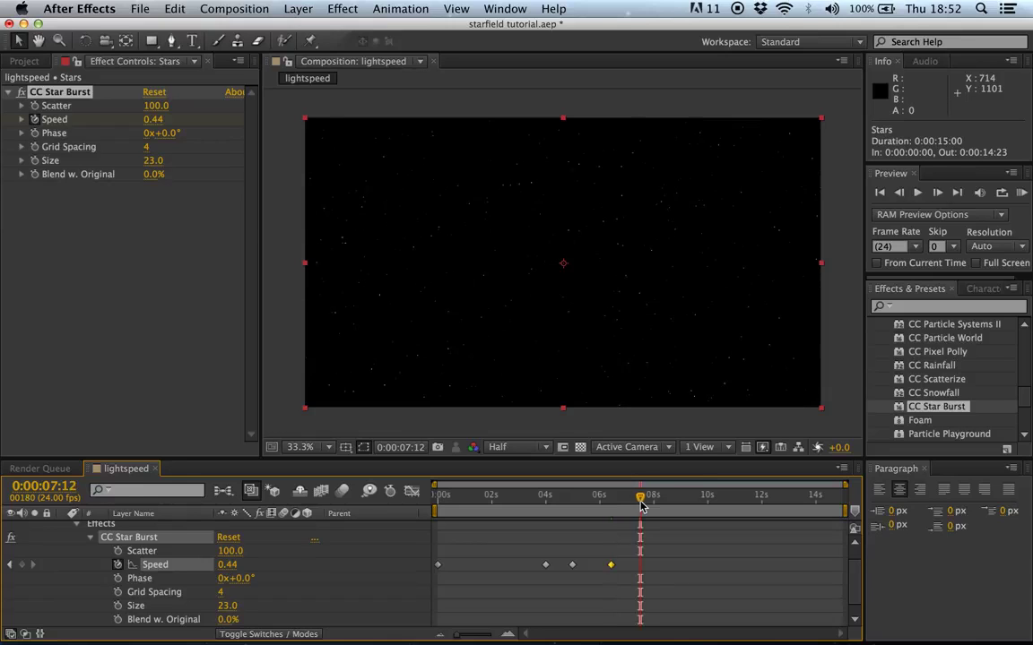
{"action": "left_click", "coordinate": [21, 564]}
{"action": "left_click", "coordinate": [230, 565]}
{"action": "type", "text": "0.01"}
{"action": "key", "text": "Return"}
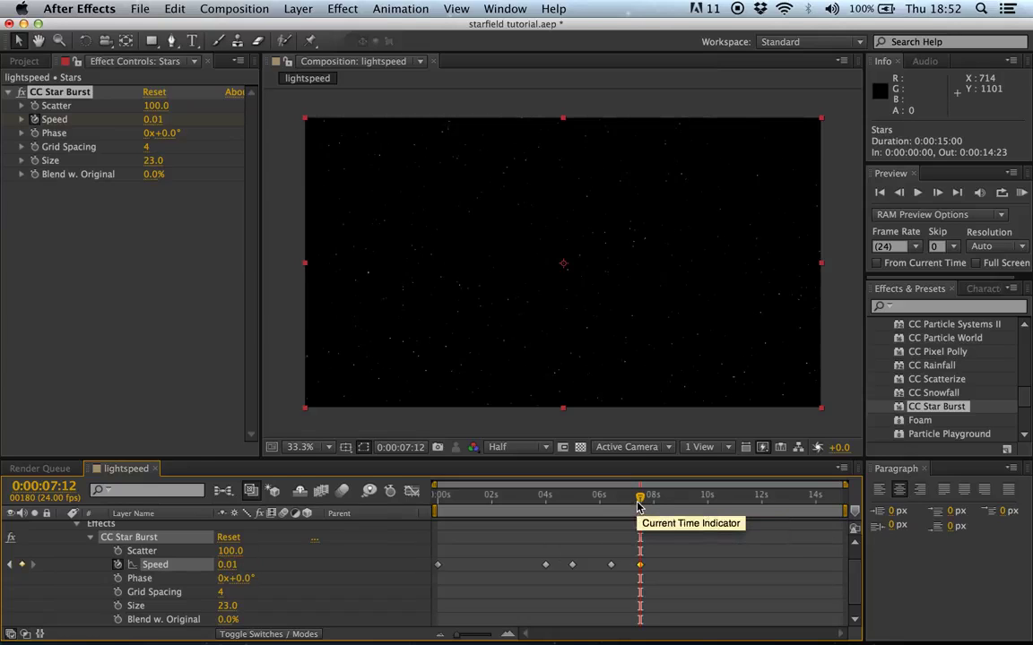
Preview the starfield animation from 0 seconds through the last Speed keyframe.
{"action": "left_click_drag", "start_coordinate": [638, 507], "coordinate": [403, 501]}
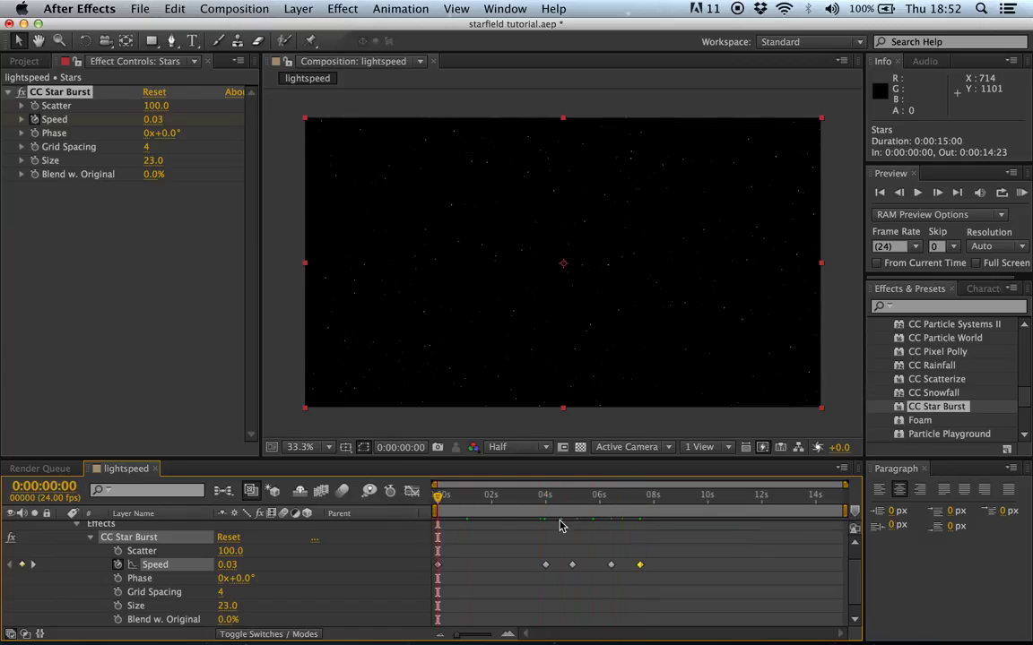
{"action": "key", "text": "space"}
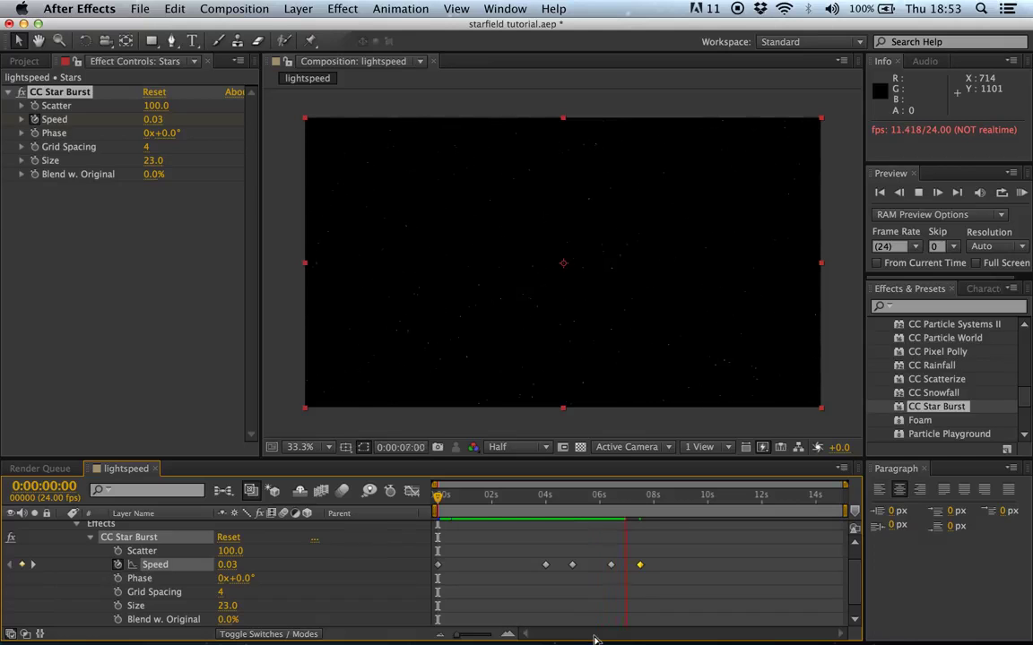
{"action": "key", "text": "space"}
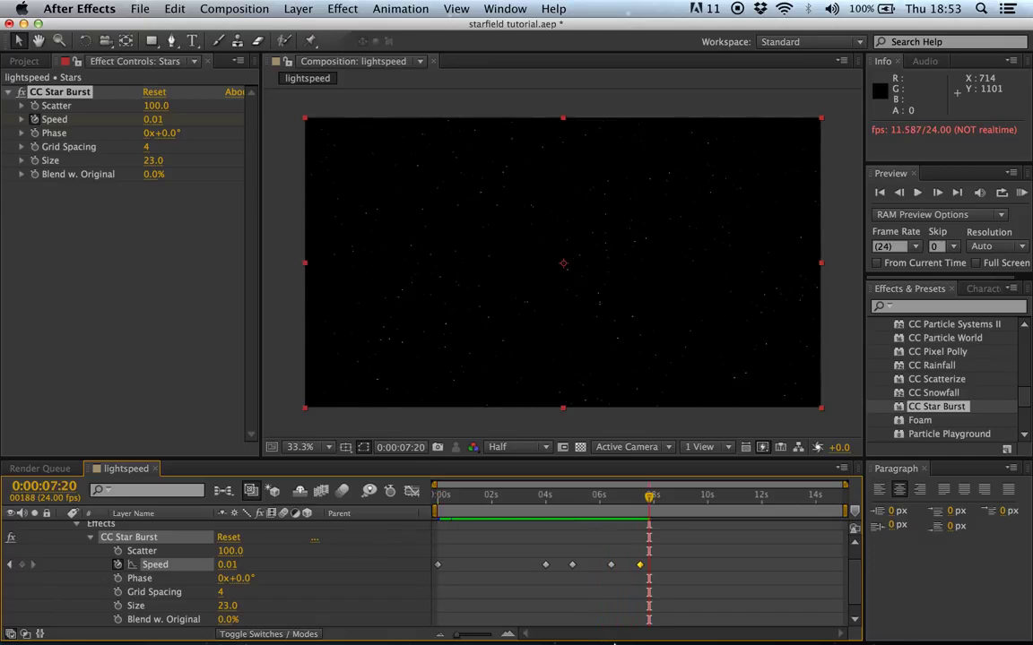
Apply Easy Ease In to the Speed keyframe at 4 seconds and Easy Ease Out to the one at 0:00:06:10.
{"action": "left_click", "coordinate": [545, 564]}
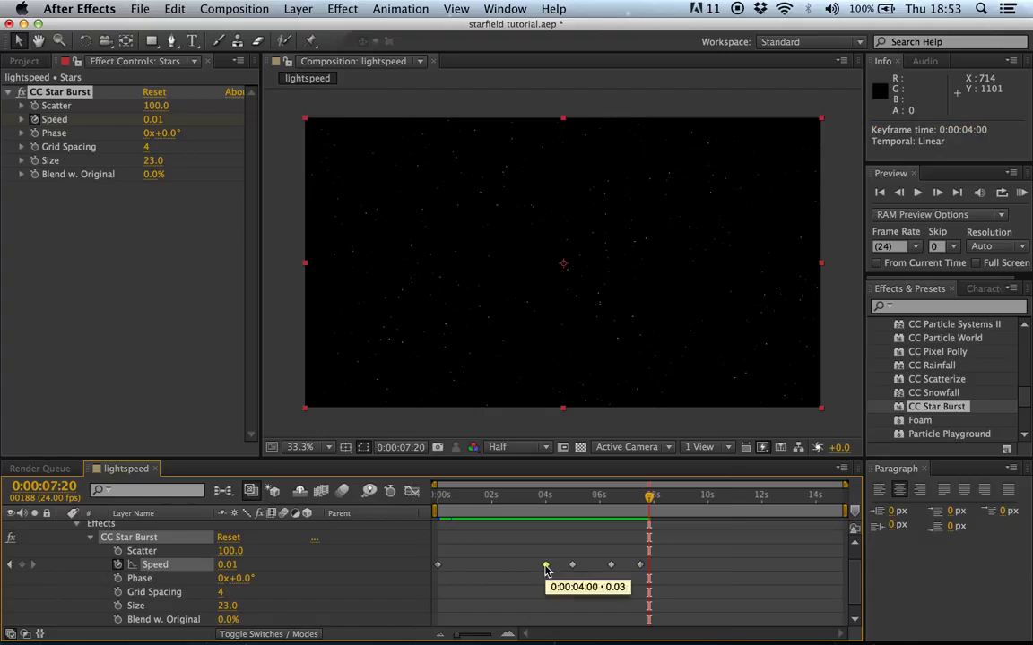
{"action": "right_click", "coordinate": [545, 565]}
{"action": "mouse_move", "coordinate": [579, 631]}
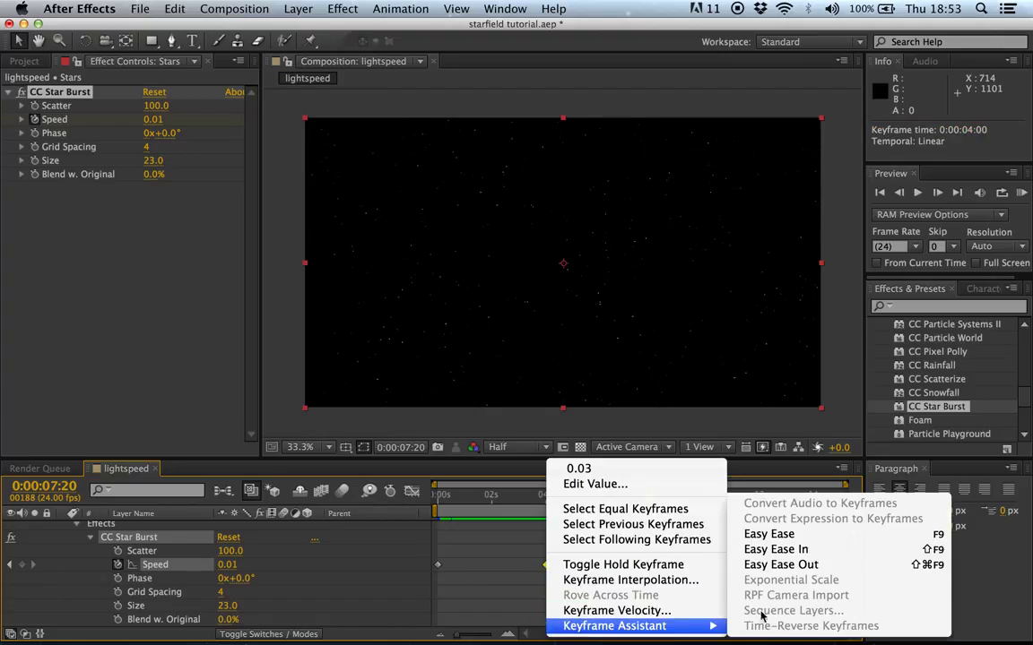
{"action": "left_click", "coordinate": [777, 549]}
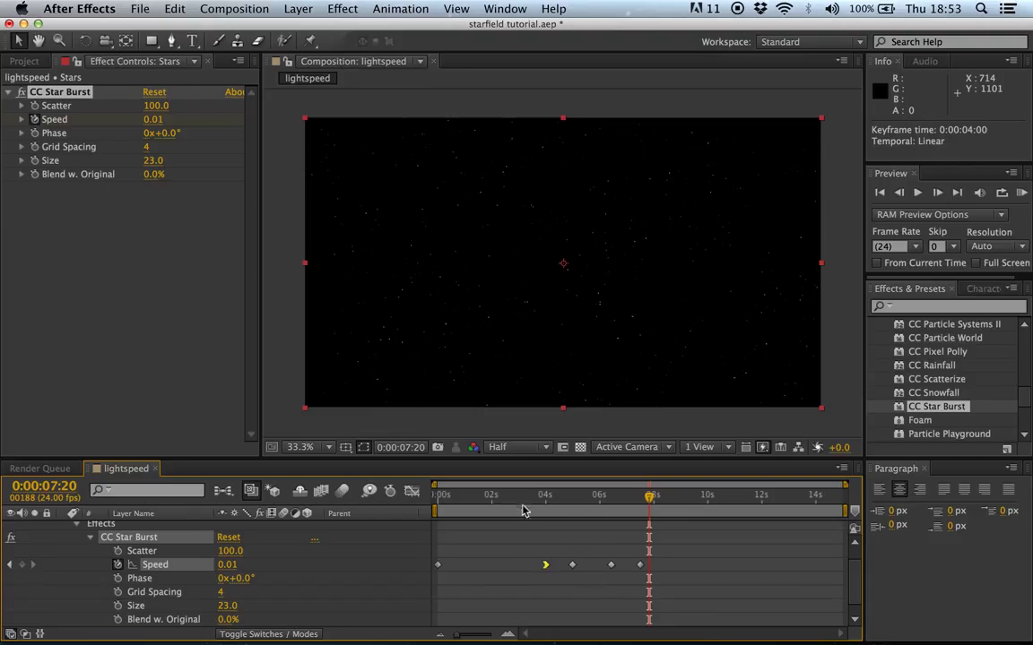
{"action": "right_click", "coordinate": [611, 568]}
{"action": "mouse_move", "coordinate": [676, 626]}
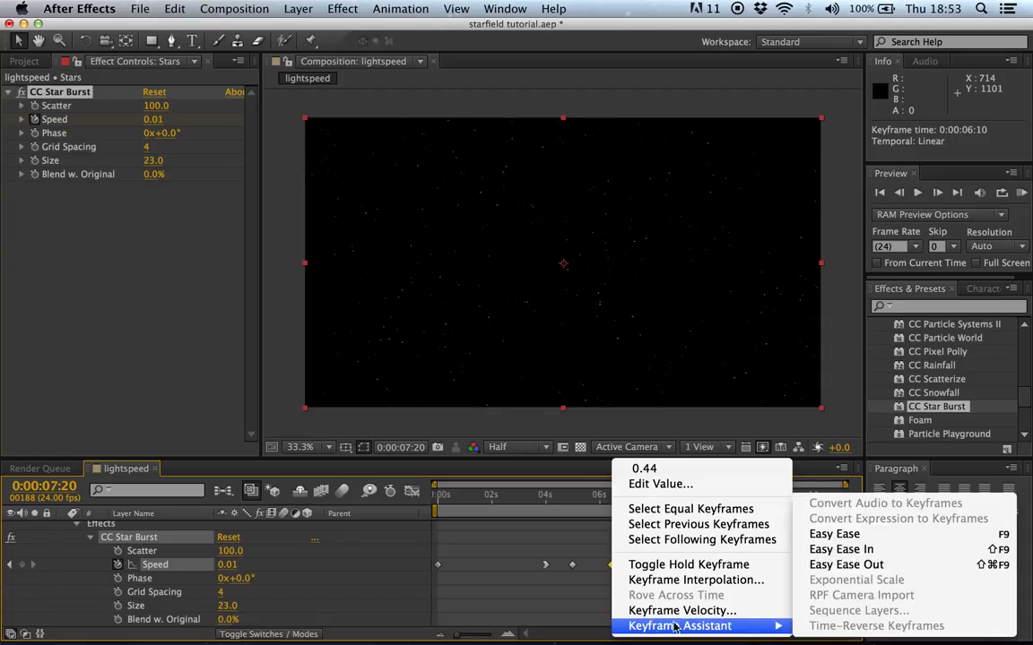
{"action": "left_click", "coordinate": [846, 565]}
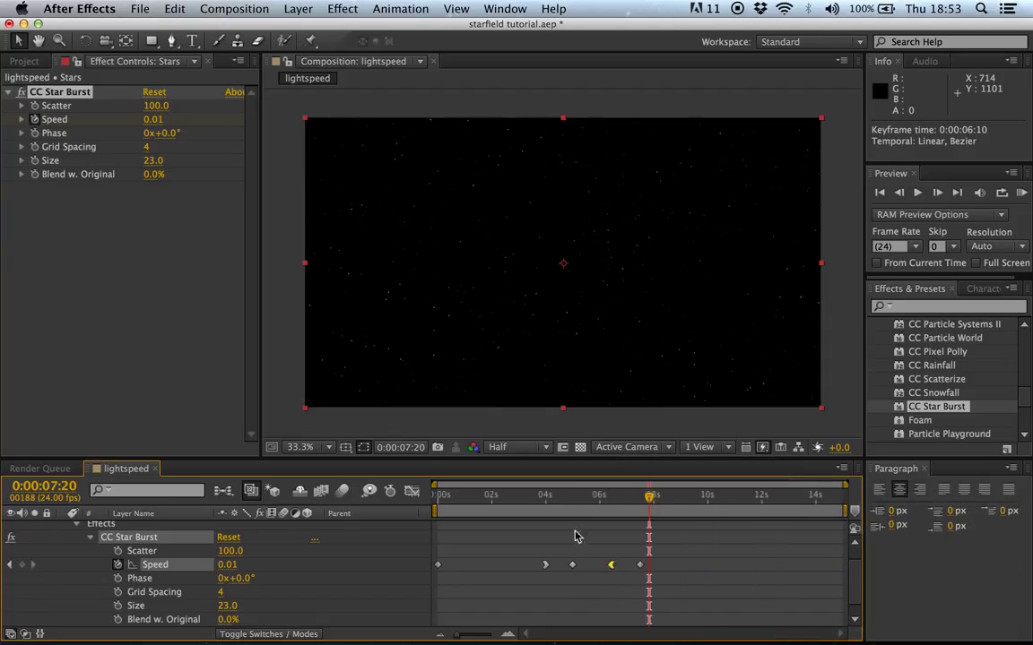
{"action": "left_click", "coordinate": [564, 503]}
{"action": "left_click_drag", "start_coordinate": [581, 505], "coordinate": [642, 518]}
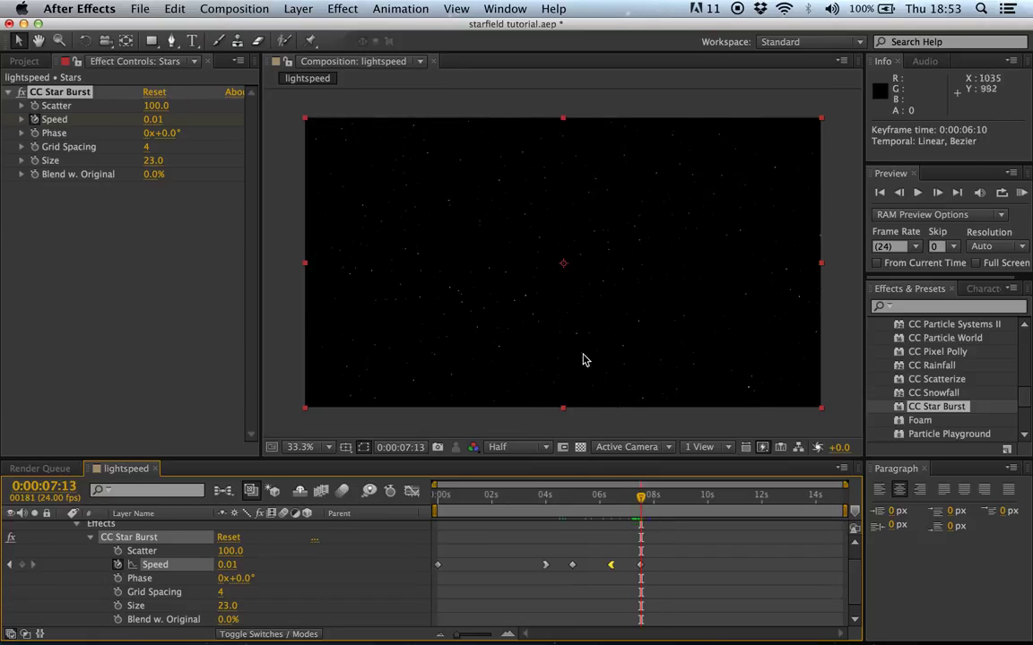
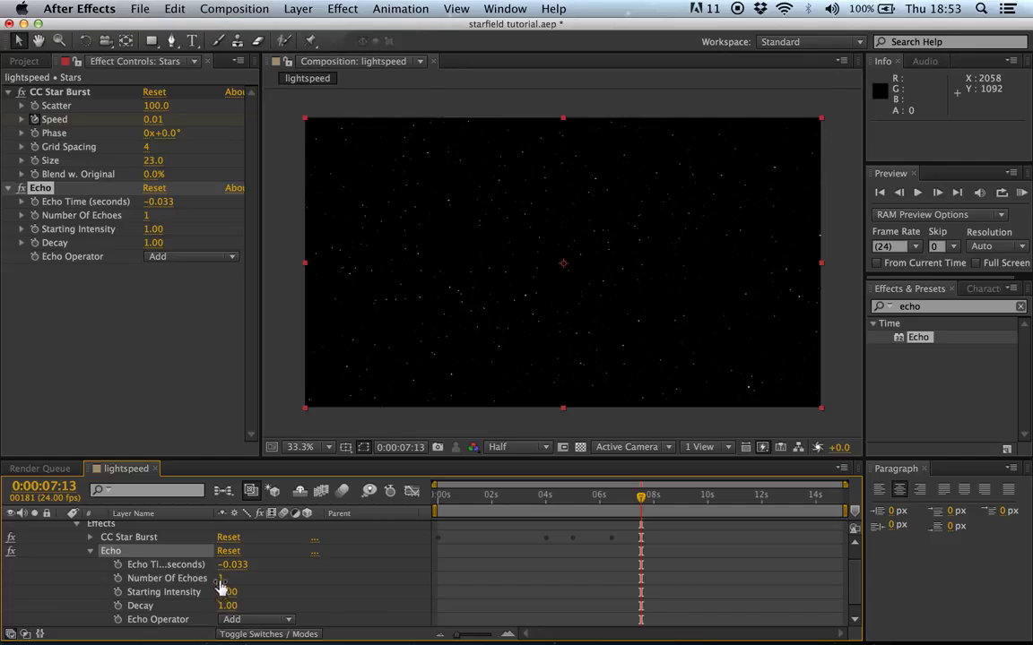
At 0 seconds, set the Echo effect's Number Of Echoes to 0 and its Decay to 4.44.
{"action": "left_click_drag", "start_coordinate": [642, 507], "coordinate": [320, 449]}
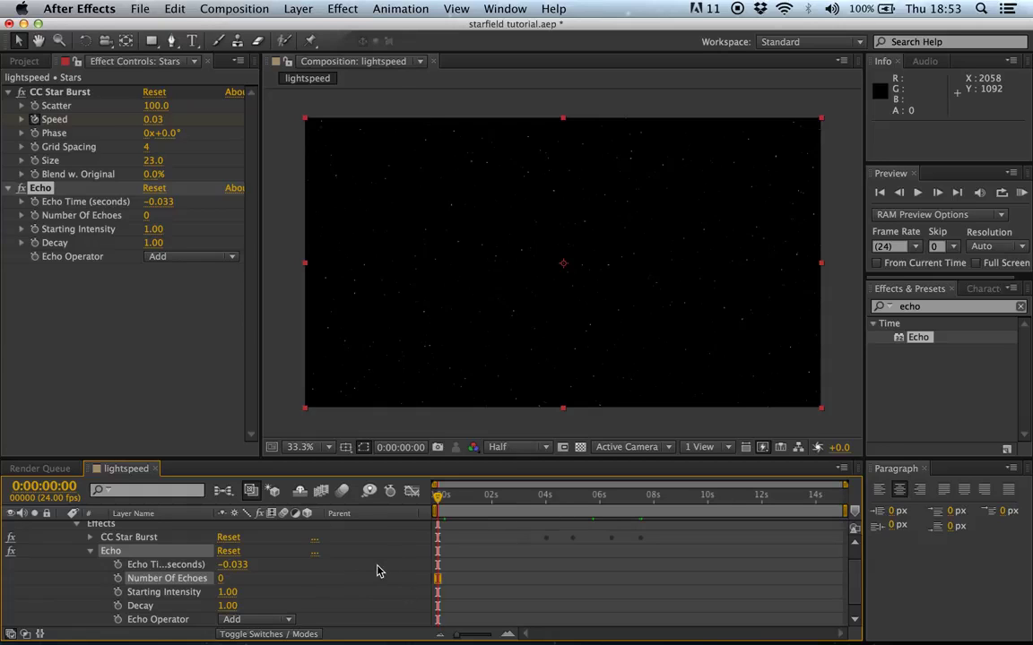
{"action": "scroll", "coordinate": [377, 571], "scroll_direction": "down", "scroll_amount": 1}
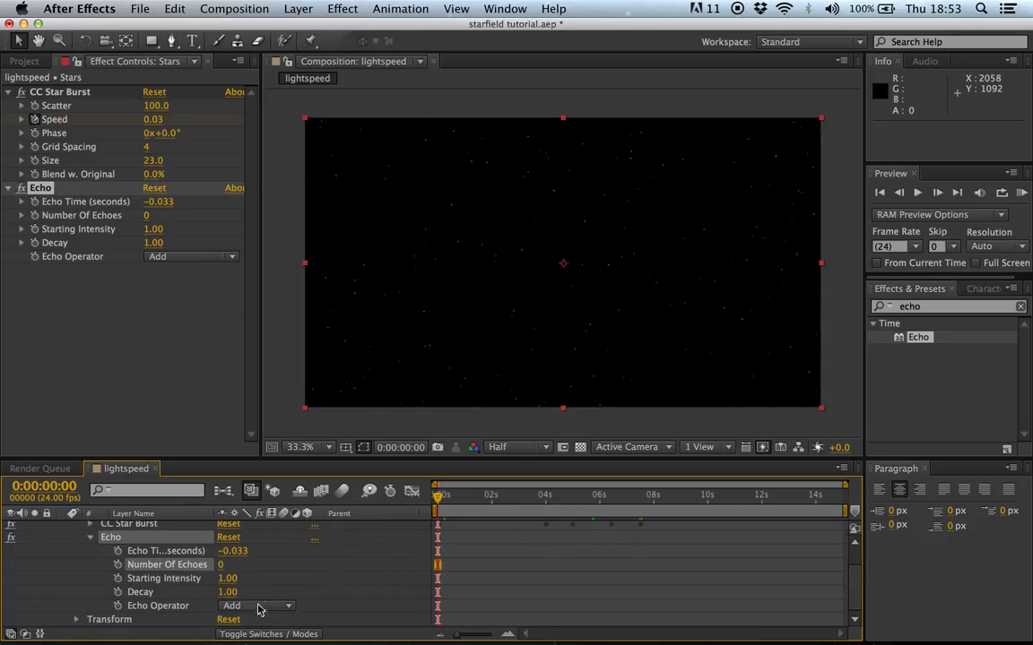
{"action": "left_click", "coordinate": [228, 594]}
{"action": "type", "text": "4.44"}
{"action": "key", "text": "Return"}
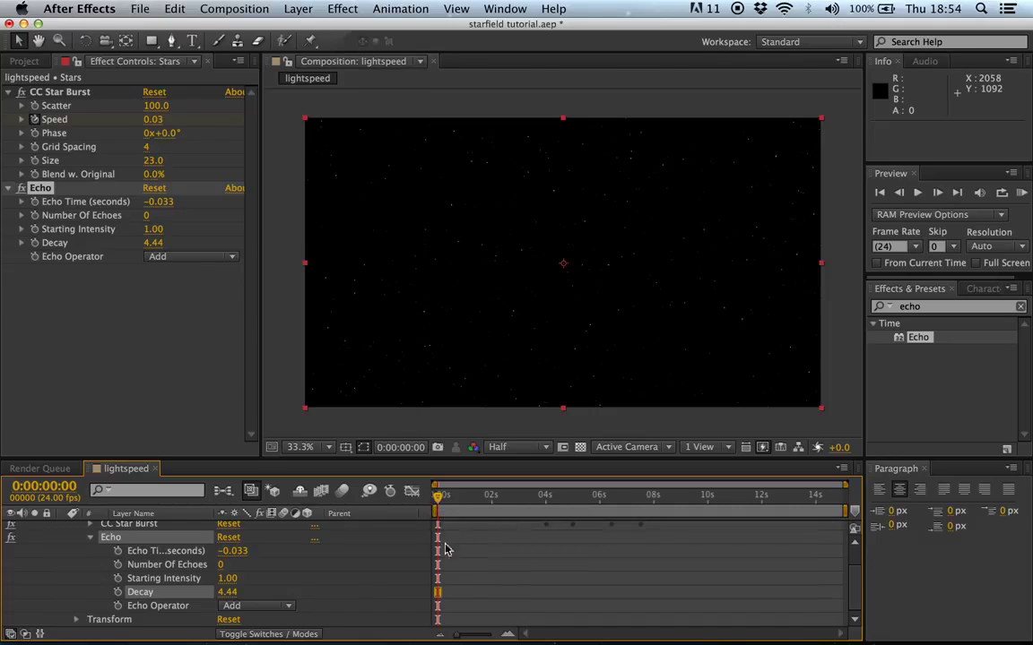
{"action": "left_click", "coordinate": [118, 593]}
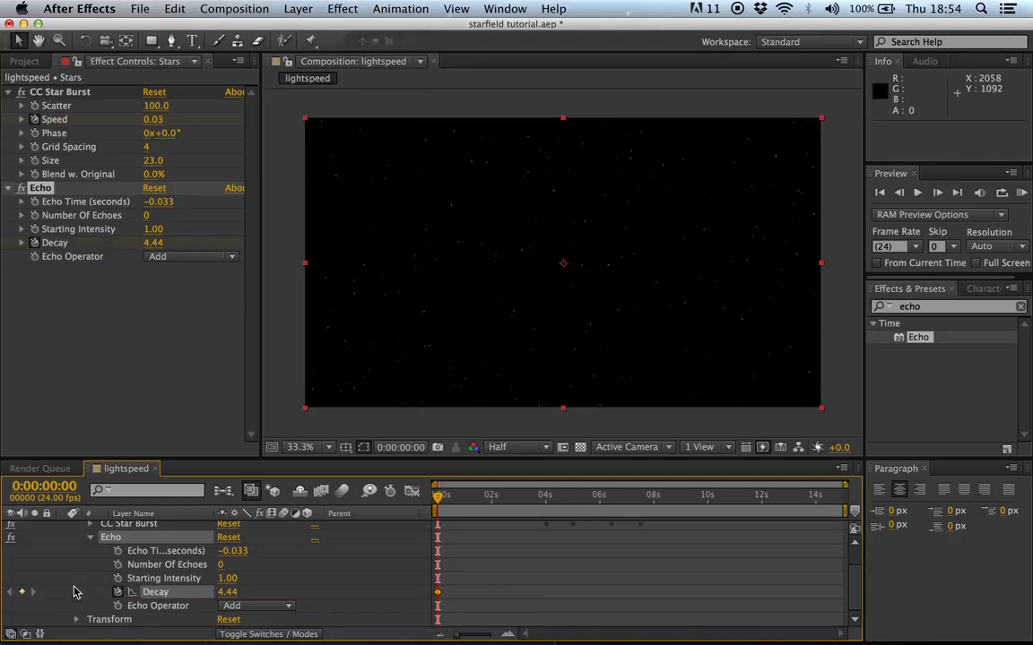
{"action": "left_click", "coordinate": [546, 508]}
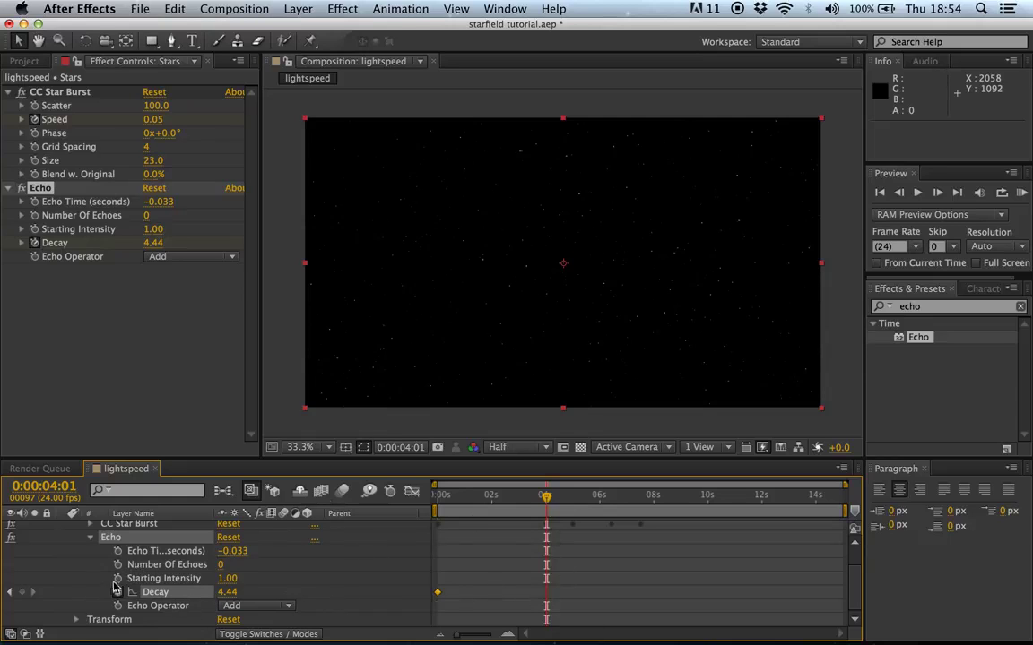
{"action": "left_click", "coordinate": [439, 592]}
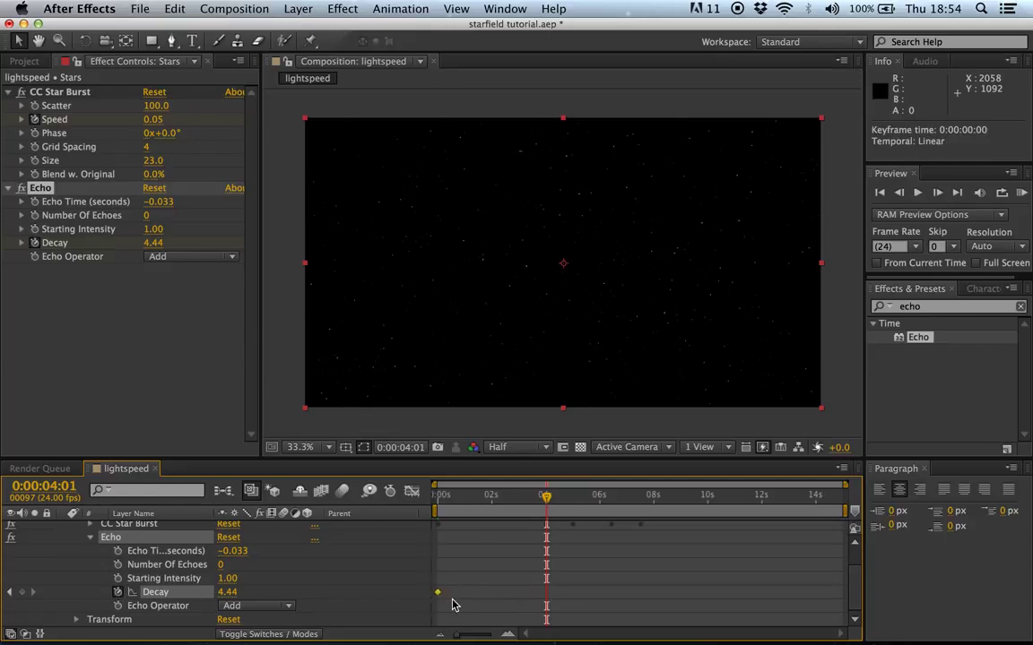
{"action": "key", "text": "Delete"}
Keyframe Echo's Number Of Echoes at 0 seconds and hold the value 0 with another keyframe at 0:00:04:01.
{"action": "key", "text": "Home"}
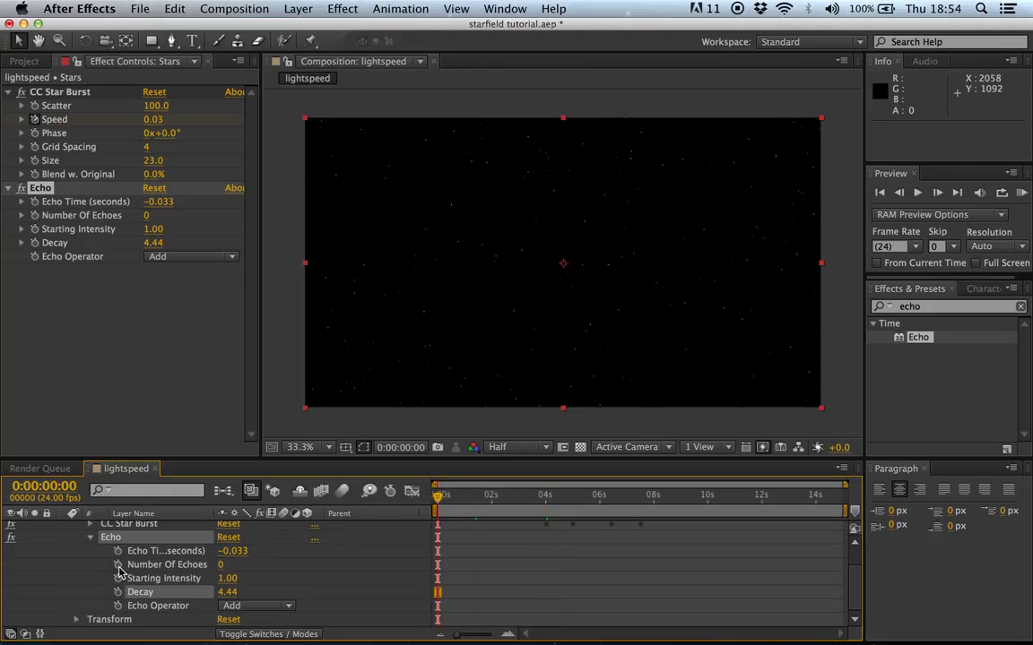
{"action": "left_click", "coordinate": [118, 567]}
{"action": "left_click", "coordinate": [547, 509]}
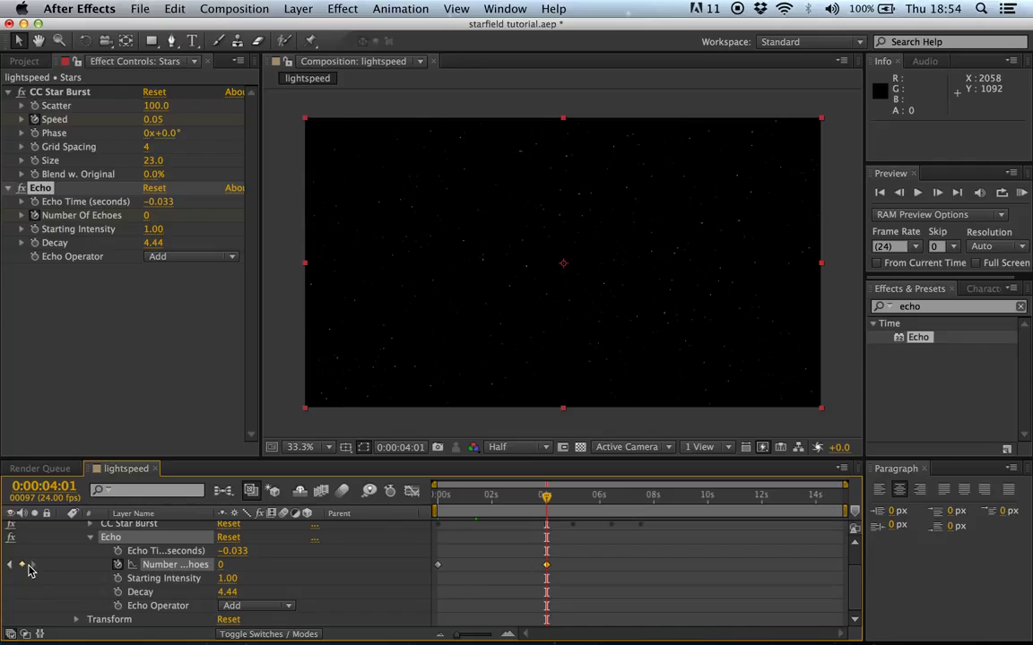
Set Number Of Echoes to 15 at 5 seconds as a new keyframe.
{"action": "left_click", "coordinate": [574, 511]}
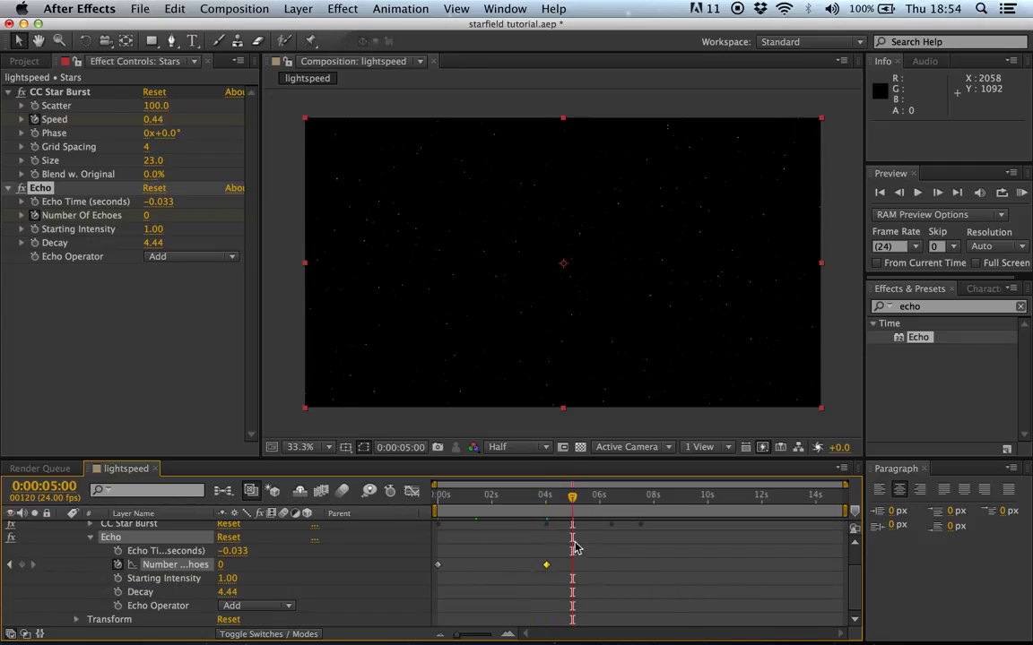
{"action": "left_click", "coordinate": [221, 565]}
{"action": "key", "text": "Return"}
{"action": "left_click", "coordinate": [222, 565]}
{"action": "type", "text": "15"}
{"action": "key", "text": "Return"}
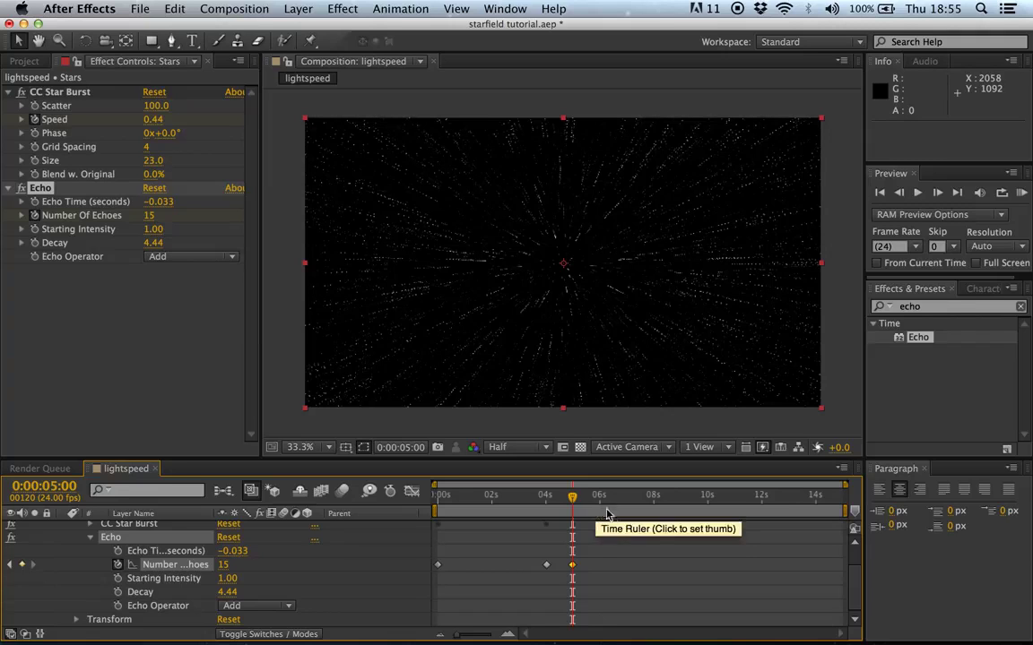
Keyframe Number Of Echoes at 0:00:06:10 with a value of 20.
{"action": "left_click_drag", "start_coordinate": [613, 510], "coordinate": [610, 509]}
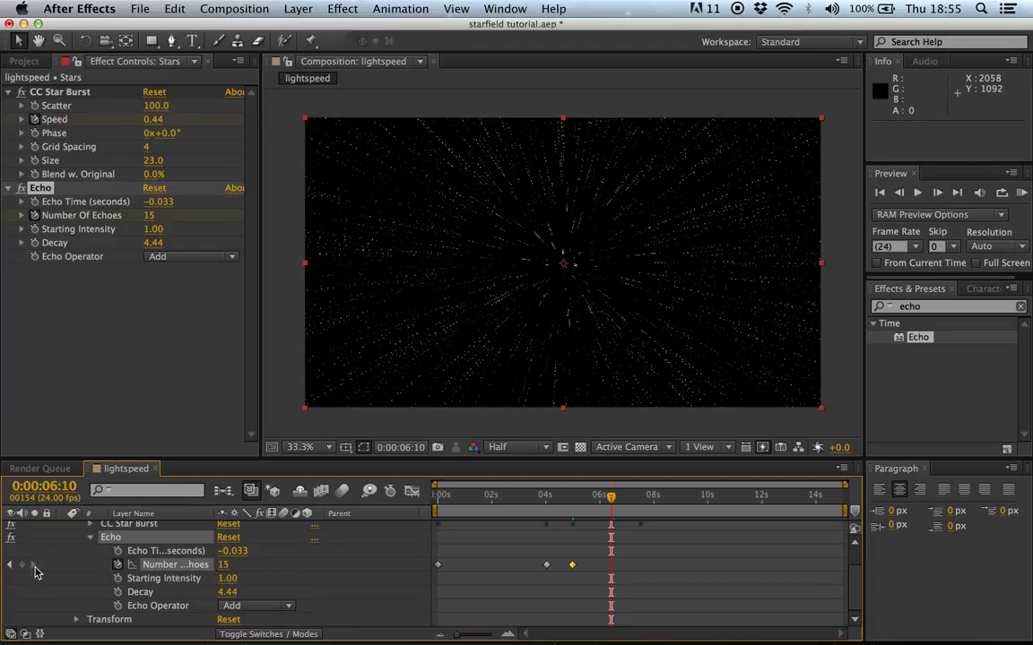
{"action": "left_click", "coordinate": [224, 565]}
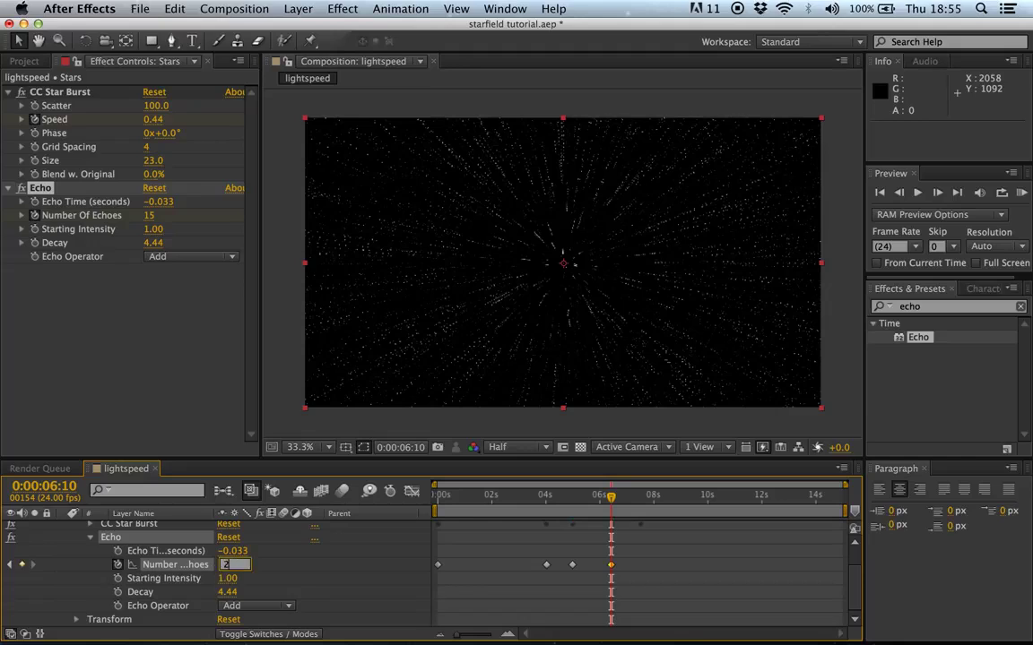
{"action": "key", "text": "Return"}
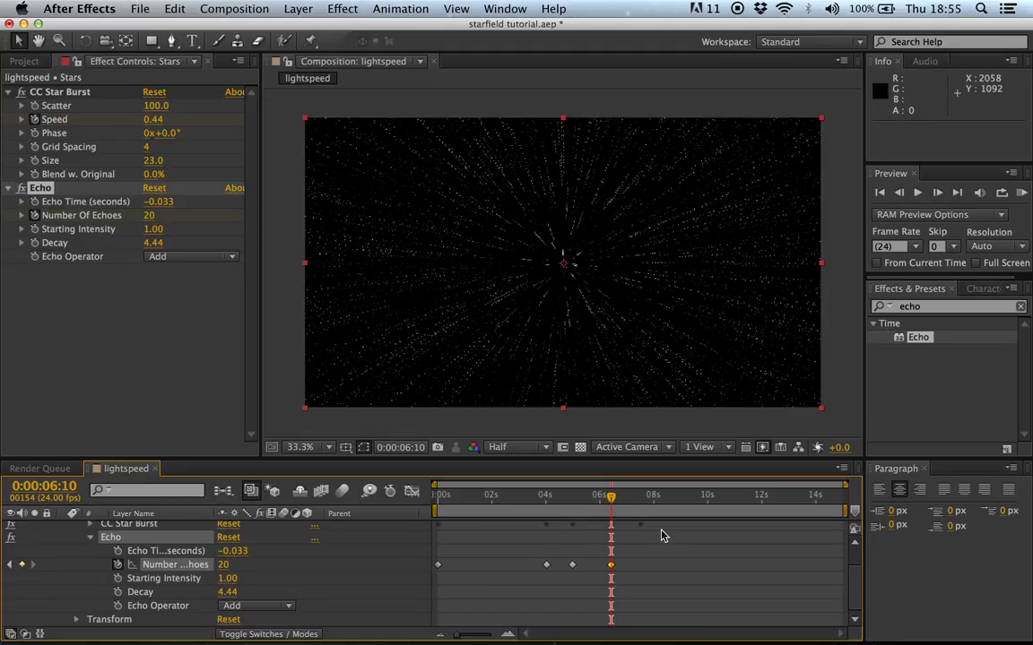
Add a Number Of Echoes keyframe at 0:00:06:20 and set its value to 14.
{"action": "left_click_drag", "start_coordinate": [613, 502], "coordinate": [622, 502]}
{"action": "left_click", "coordinate": [21, 565]}
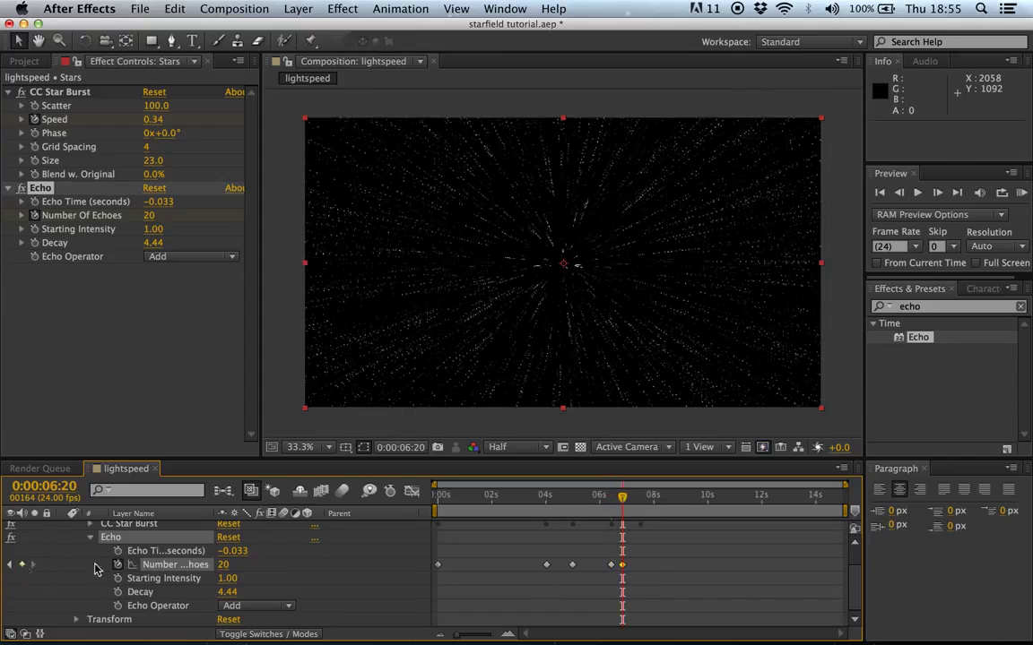
{"action": "left_click", "coordinate": [223, 565]}
{"action": "type", "text": "14"}
{"action": "key", "text": "Return"}
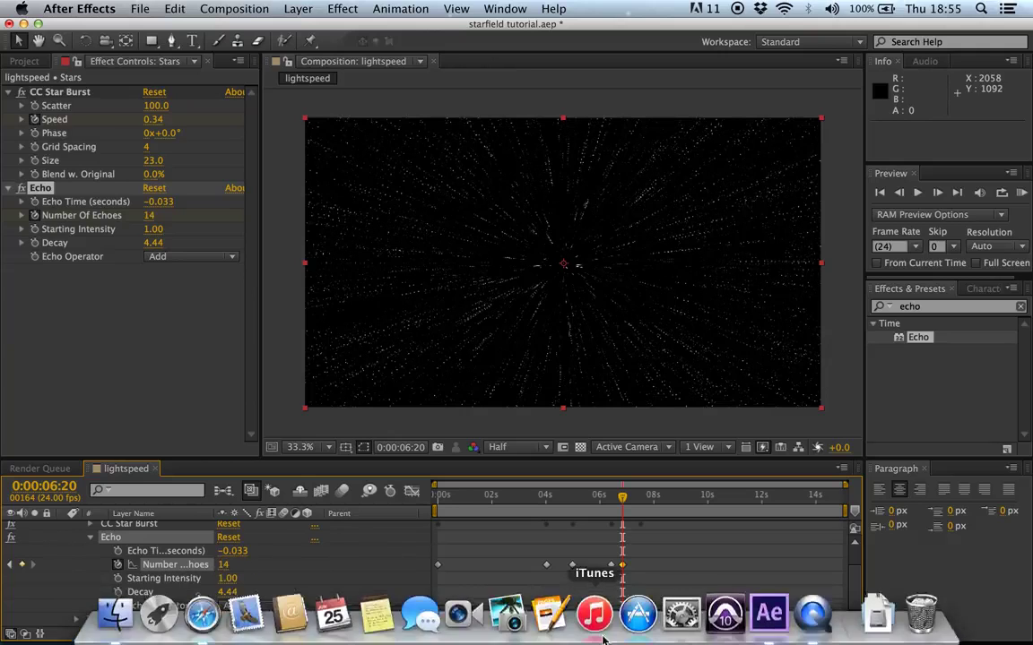
Add a Number Of Echoes keyframe at 0:00:07:13 and set its value to 0.
{"action": "left_click", "coordinate": [640, 496]}
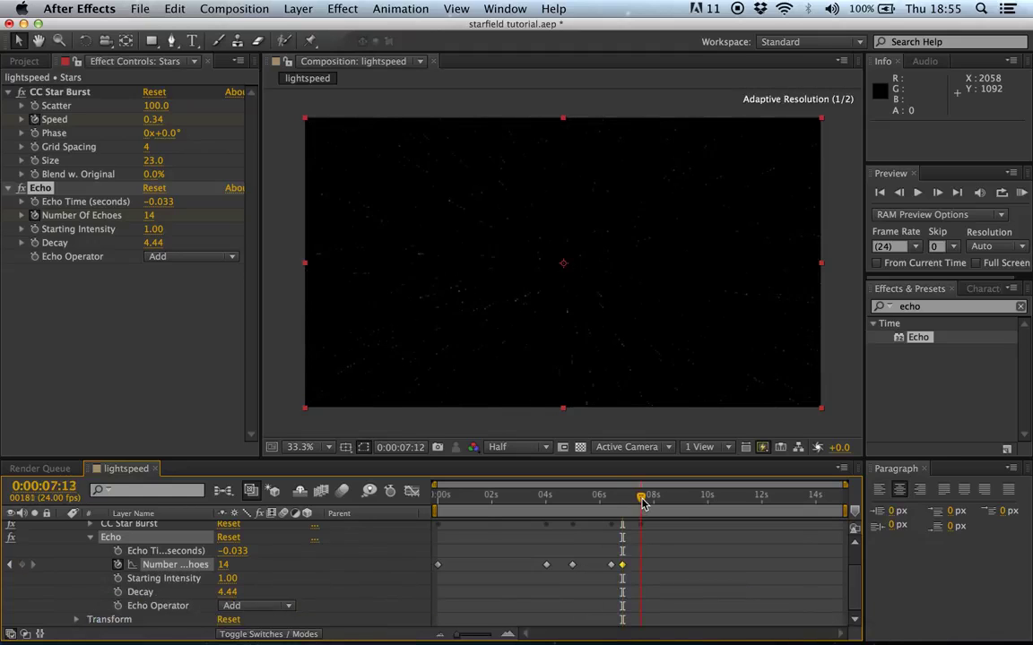
{"action": "left_click", "coordinate": [23, 565]}
{"action": "left_click", "coordinate": [226, 566]}
{"action": "type", "text": "0"}
{"action": "key", "text": "Return"}
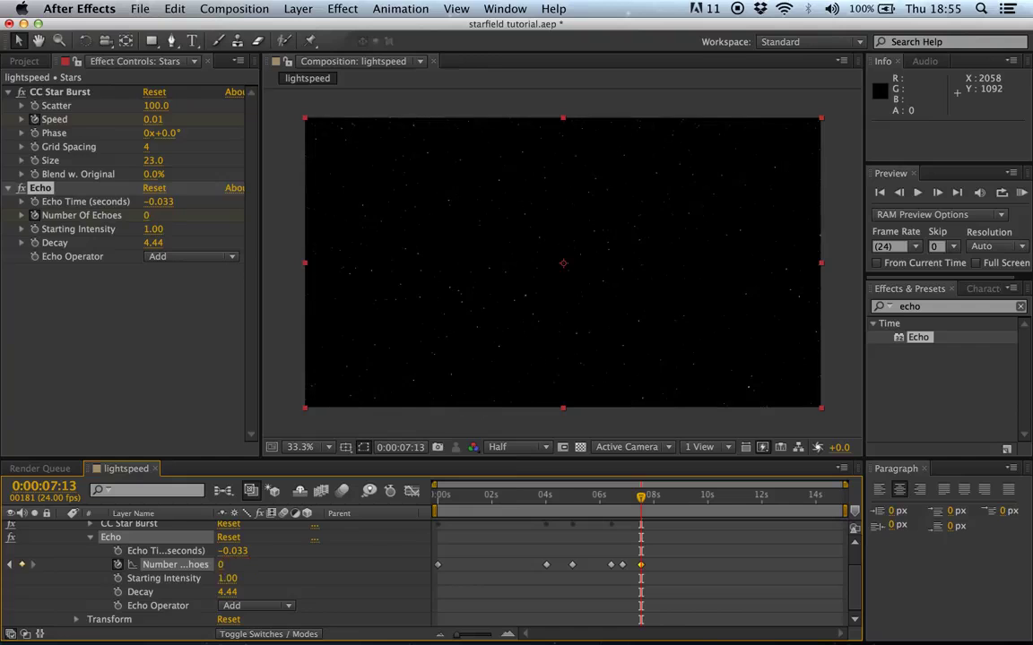
Preview the star trails from 0:00:03:15 until just past the final echo keyframe.
{"action": "left_click", "coordinate": [550, 501]}
{"action": "mouse_move", "coordinate": [549, 507]}
{"action": "left_mouse_down"}
{"action": "mouse_move", "coordinate": [526, 502]}
{"action": "mouse_move", "coordinate": [535, 502]}
{"action": "left_mouse_up"}
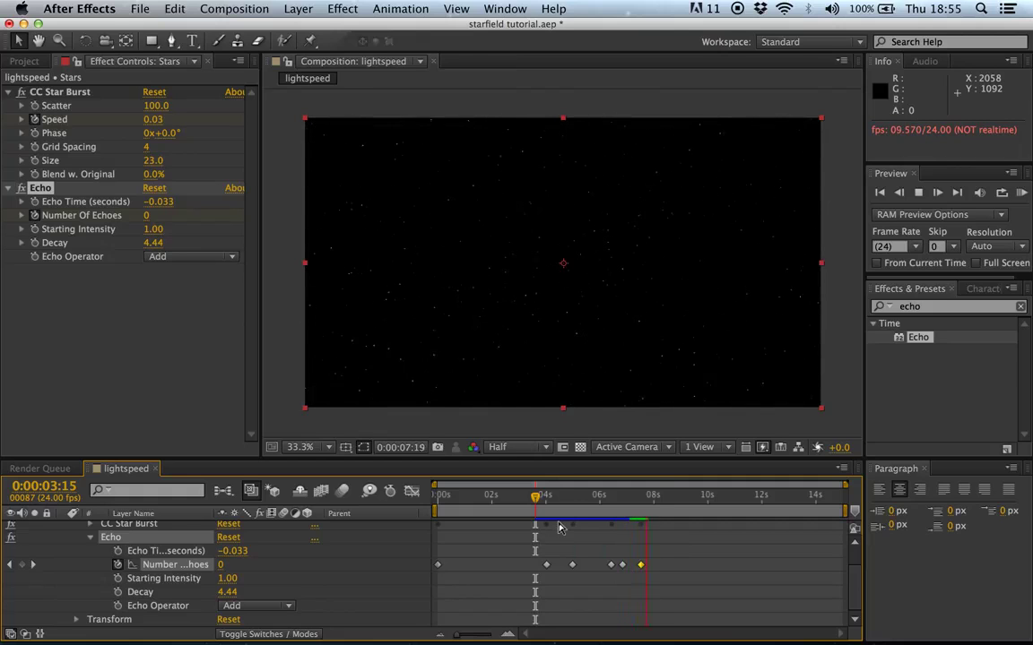
{"action": "key", "text": "space"}
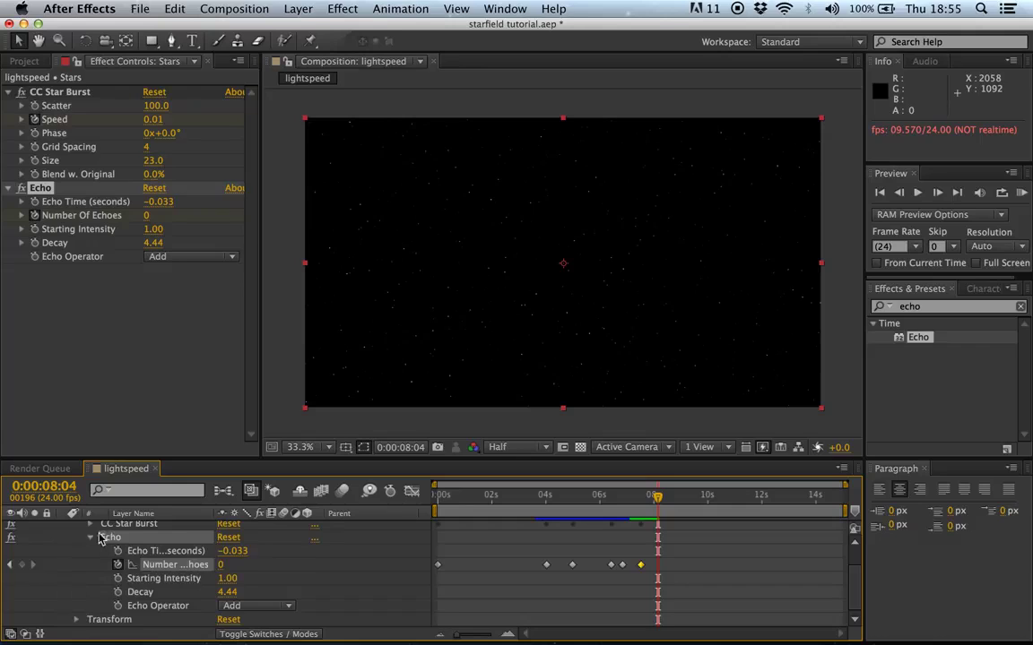
Collapse the Echo properties, search the effects for "cc" and apply CC Radial Fast Blur to the Stars layer.
{"action": "left_click", "coordinate": [91, 540]}
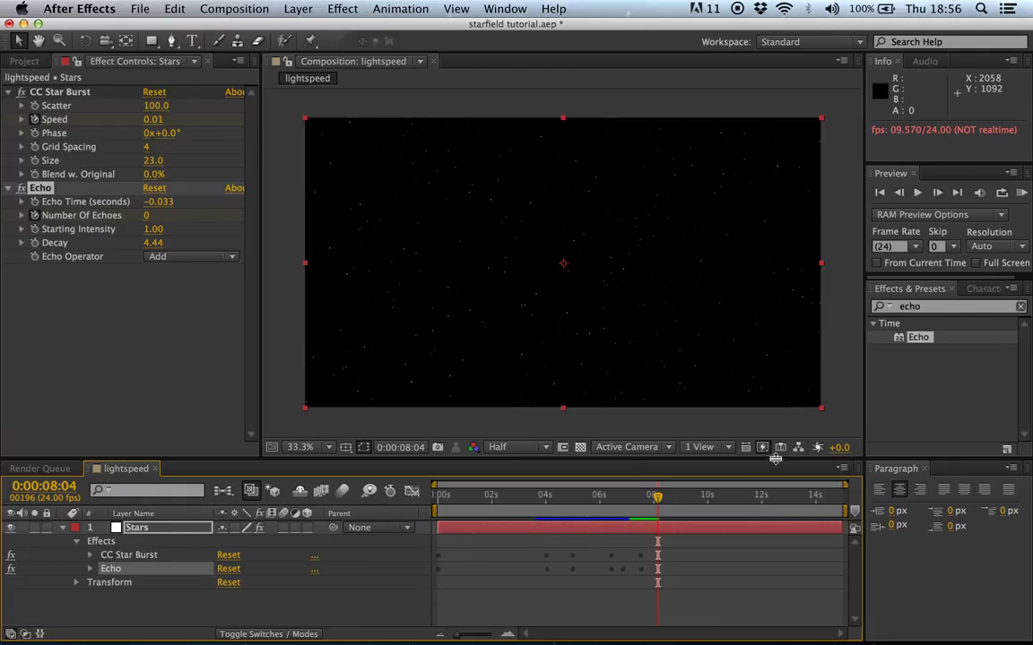
{"action": "left_click", "coordinate": [940, 308]}
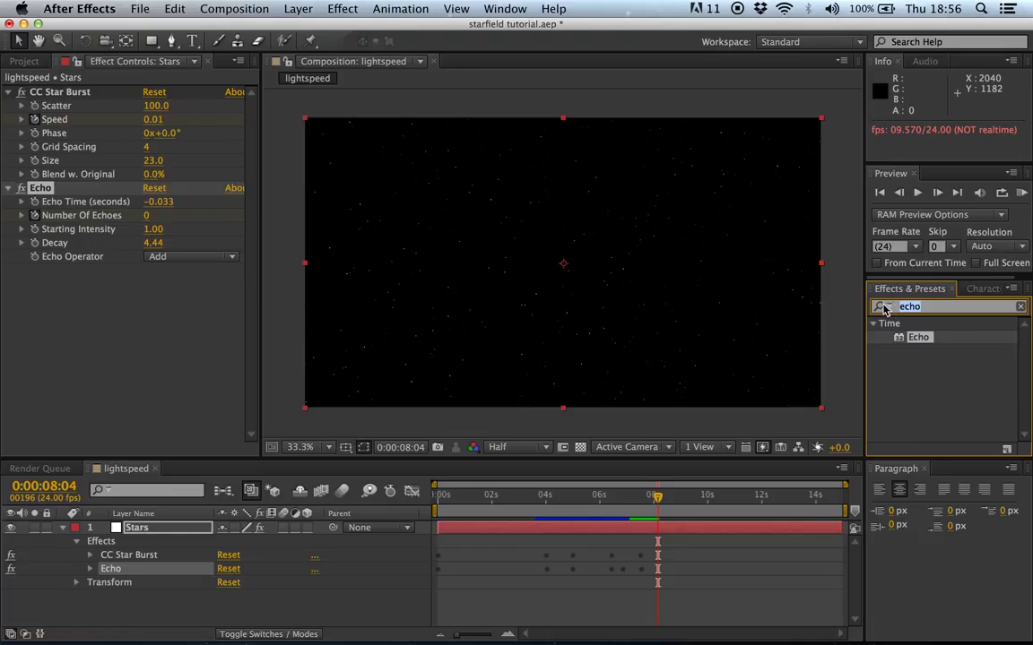
{"action": "left_click", "coordinate": [884, 308]}
{"action": "left_click", "coordinate": [883, 272]}
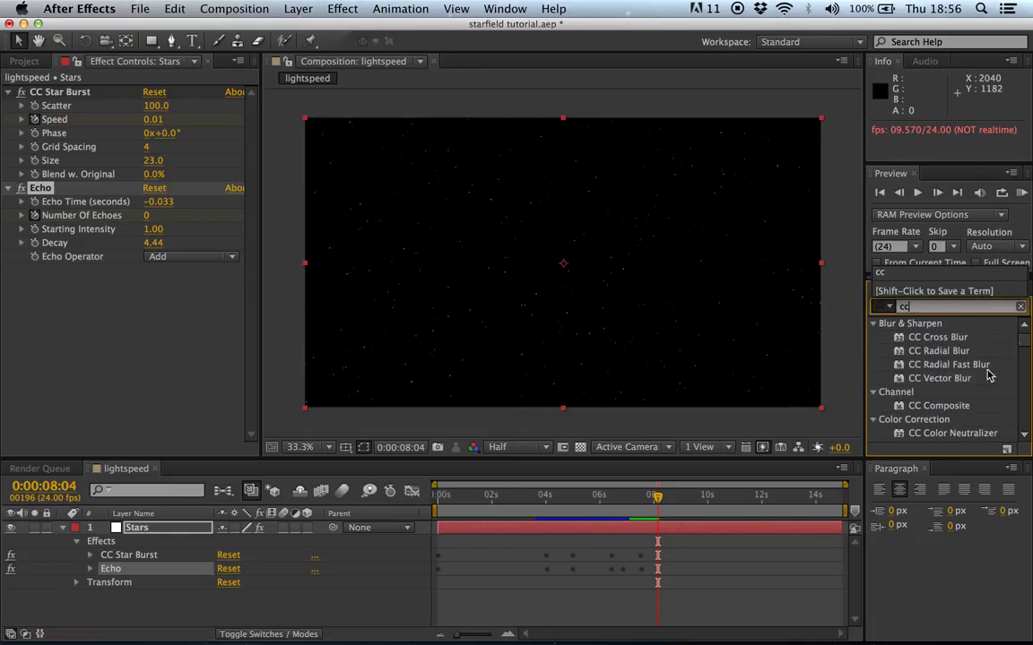
{"action": "left_click_drag", "start_coordinate": [943, 368], "coordinate": [112, 543]}
Expand the CC Radial Fast Blur properties and set Zoom to Brightest.
{"action": "left_click", "coordinate": [89, 584]}
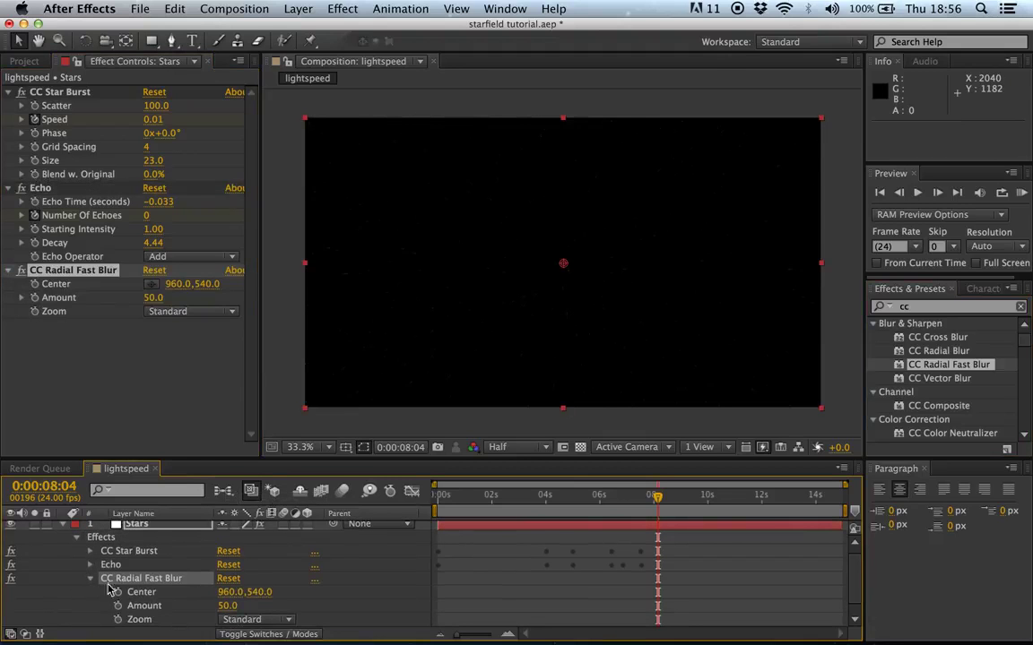
{"action": "left_click", "coordinate": [255, 619]}
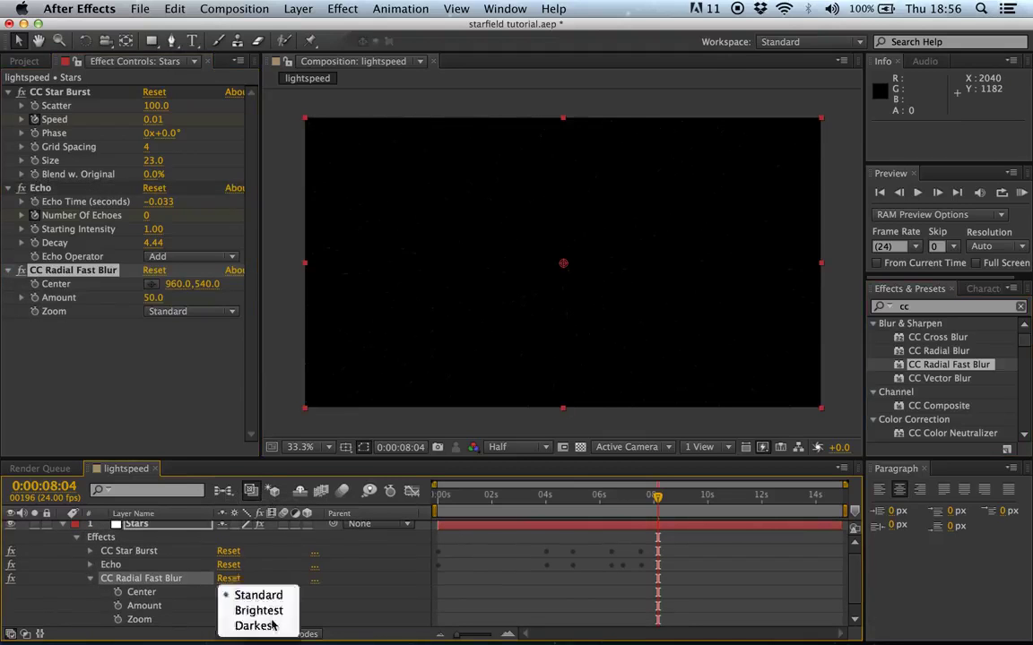
{"action": "left_click", "coordinate": [272, 615]}
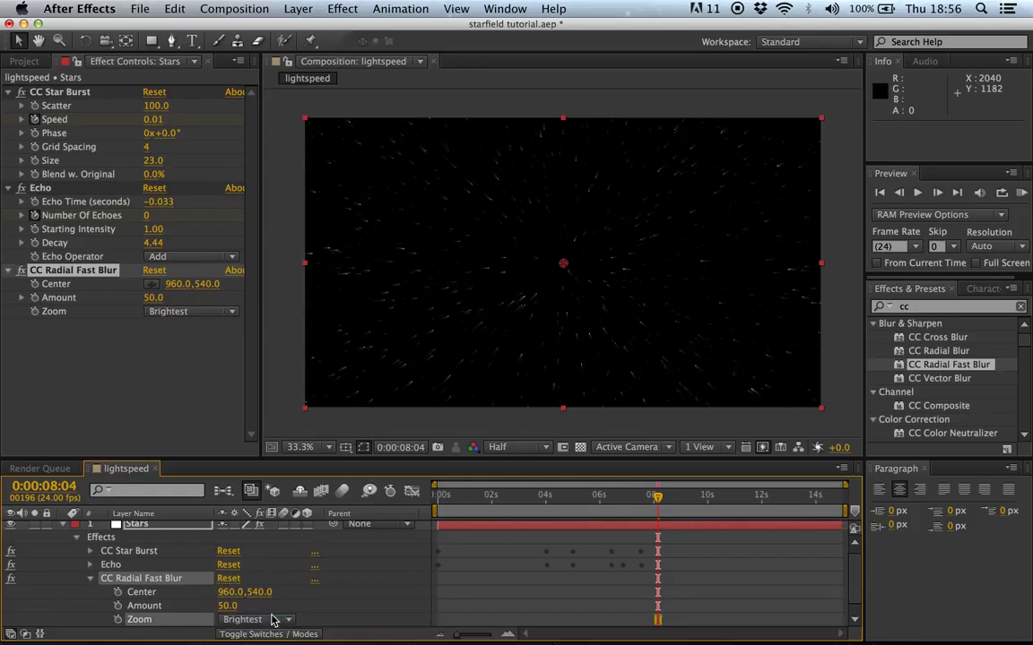
Set CC Radial Fast Blur Amount to 0 and keyframe that value at 0:00:00:00 and 0:00:04:01.
{"action": "left_click", "coordinate": [225, 606]}
{"action": "key", "text": "Return"}
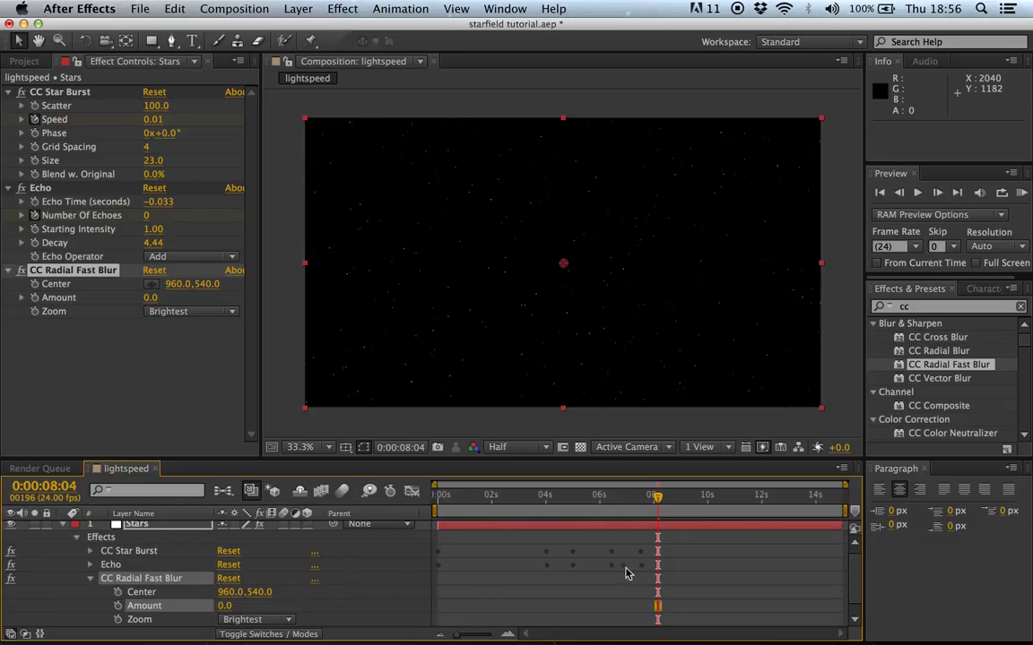
{"action": "key", "text": "Home"}
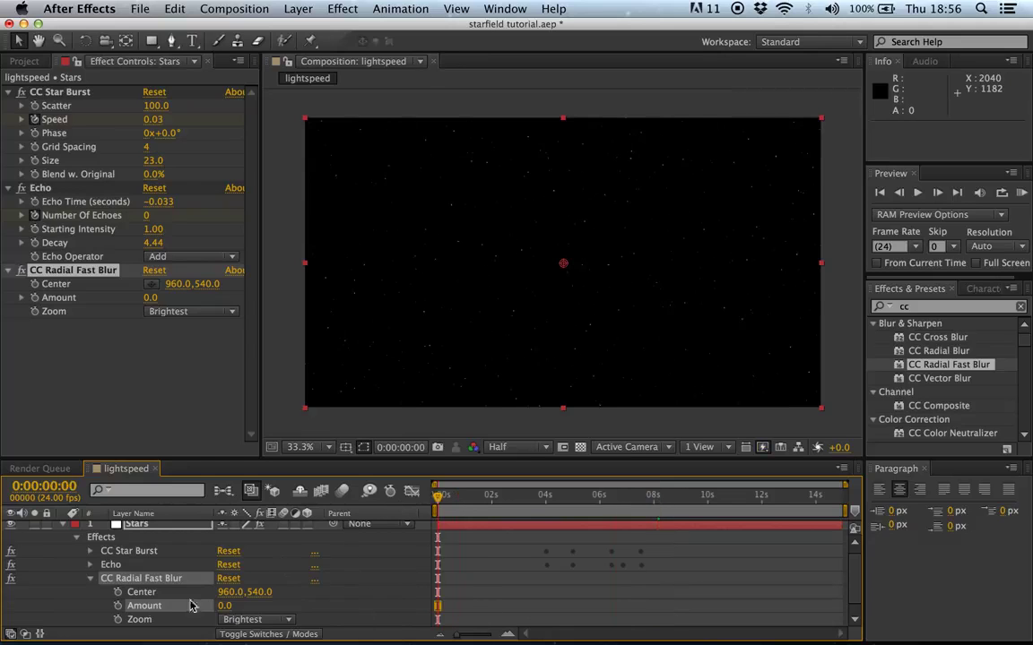
{"action": "left_click", "coordinate": [117, 606]}
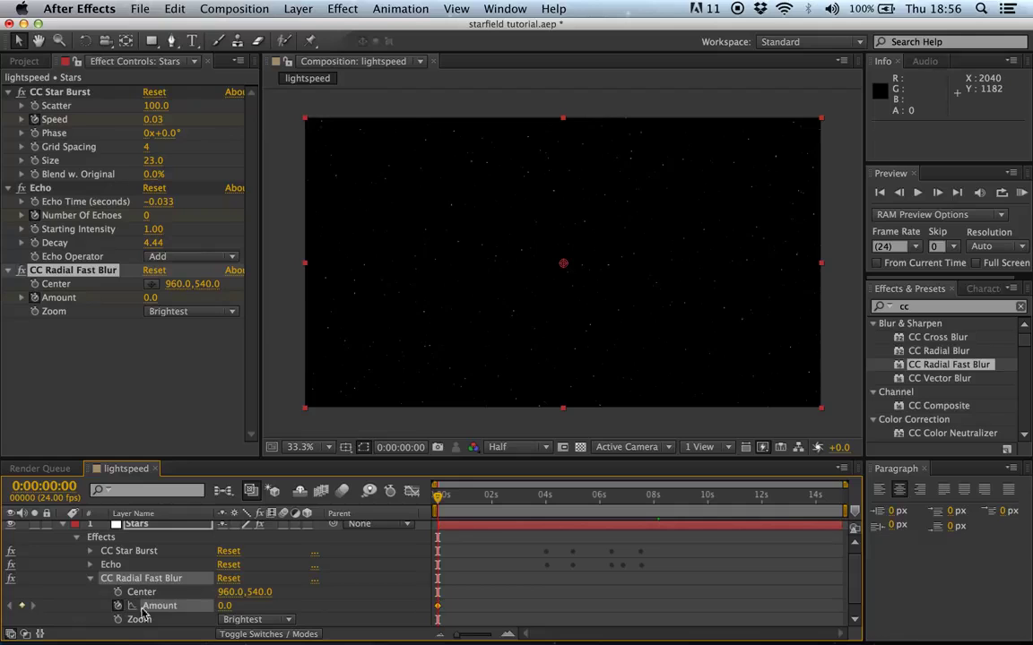
{"action": "left_click", "coordinate": [547, 516]}
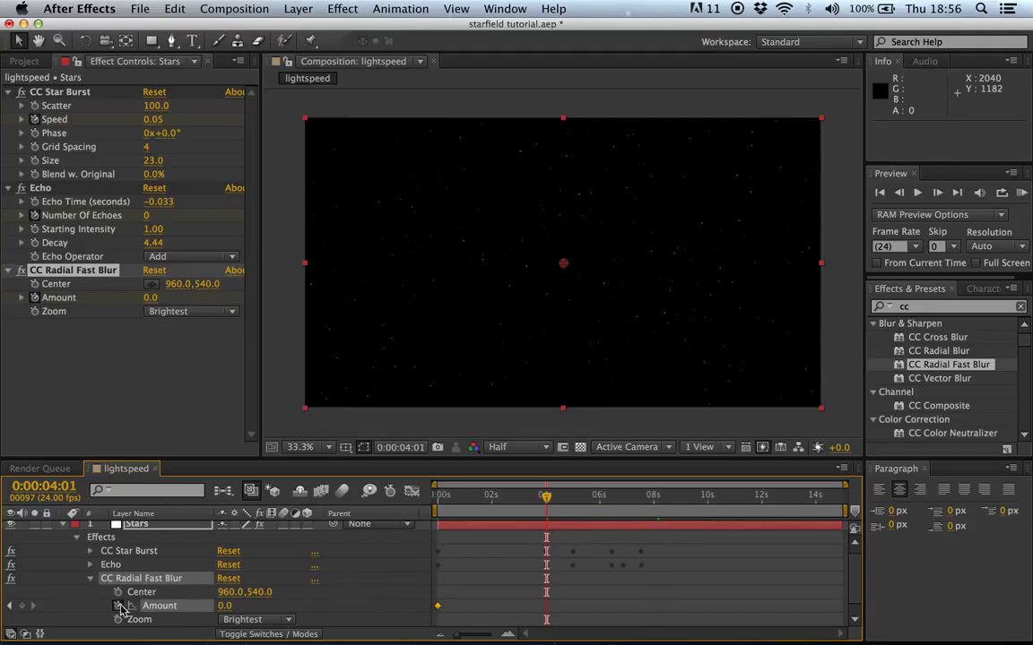
{"action": "left_click", "coordinate": [21, 606]}
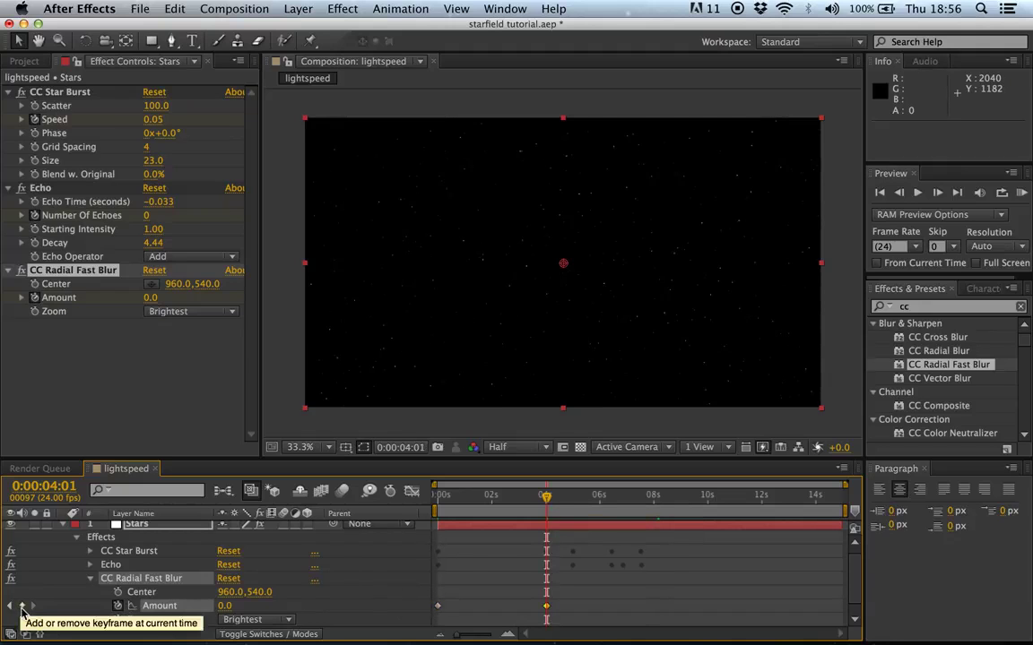
Set Amount to 100 at 0:00:05:00 and add a holding keyframe with the same value at 0:00:06:20.
{"action": "left_click", "coordinate": [572, 516]}
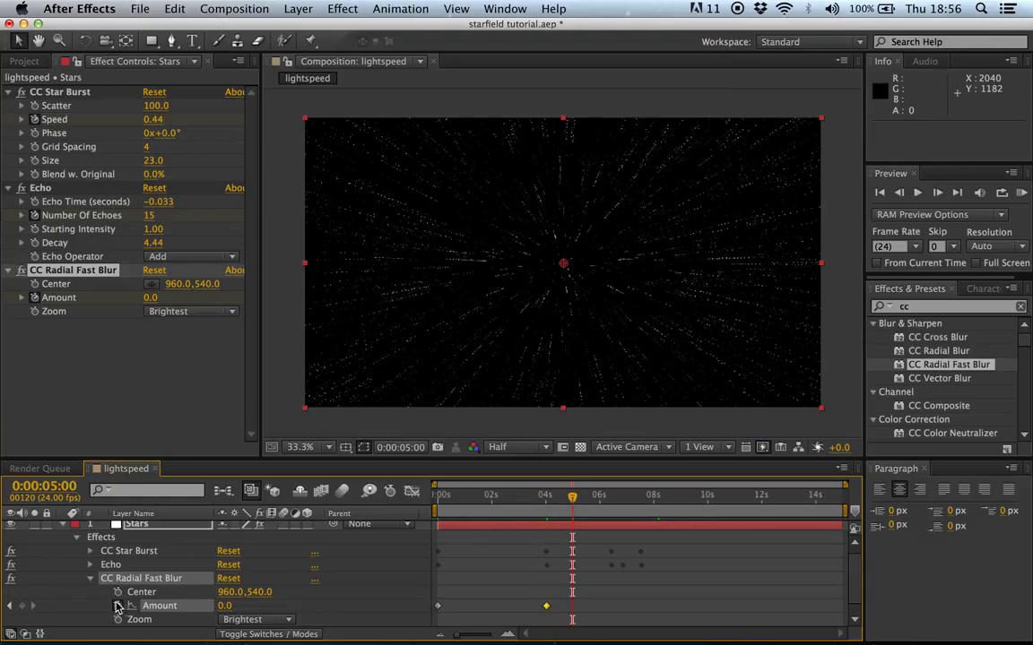
{"action": "left_click", "coordinate": [226, 607]}
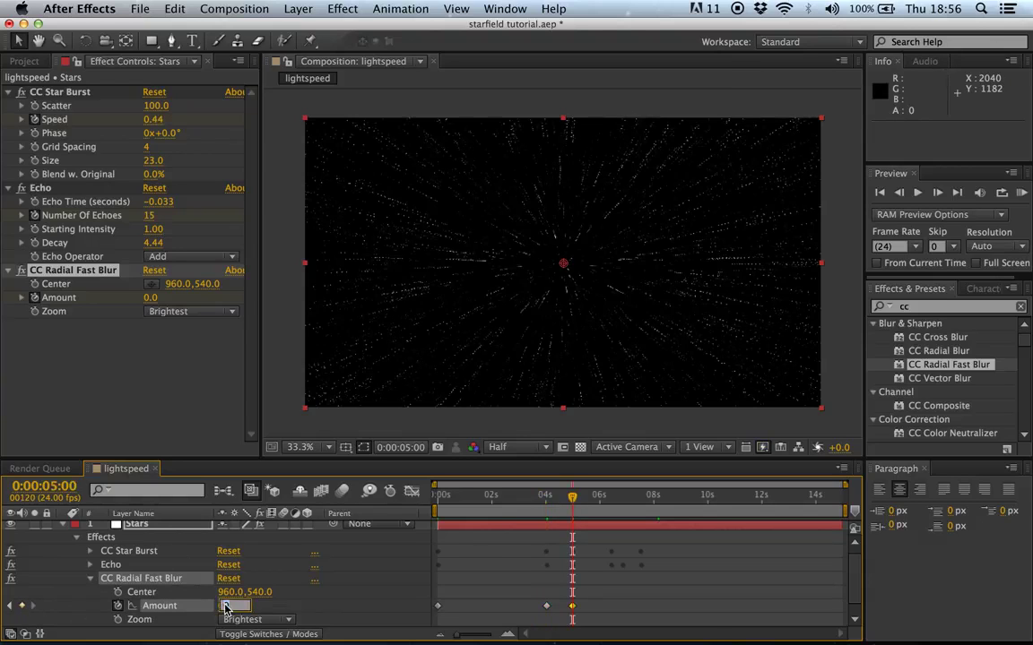
{"action": "key", "text": "Return"}
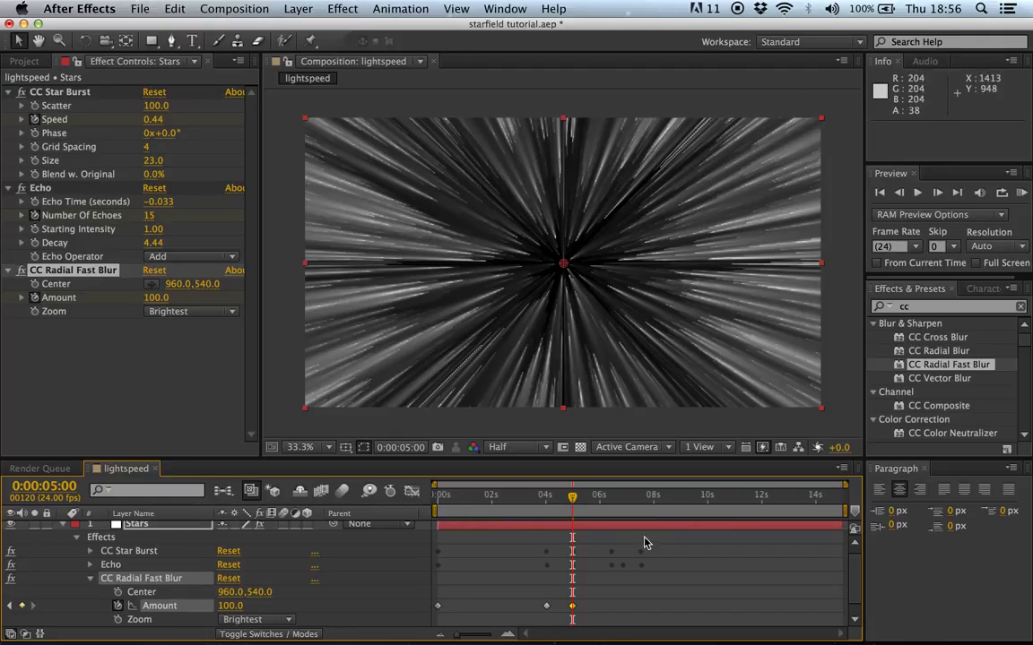
{"action": "left_click_drag", "start_coordinate": [572, 507], "coordinate": [623, 509]}
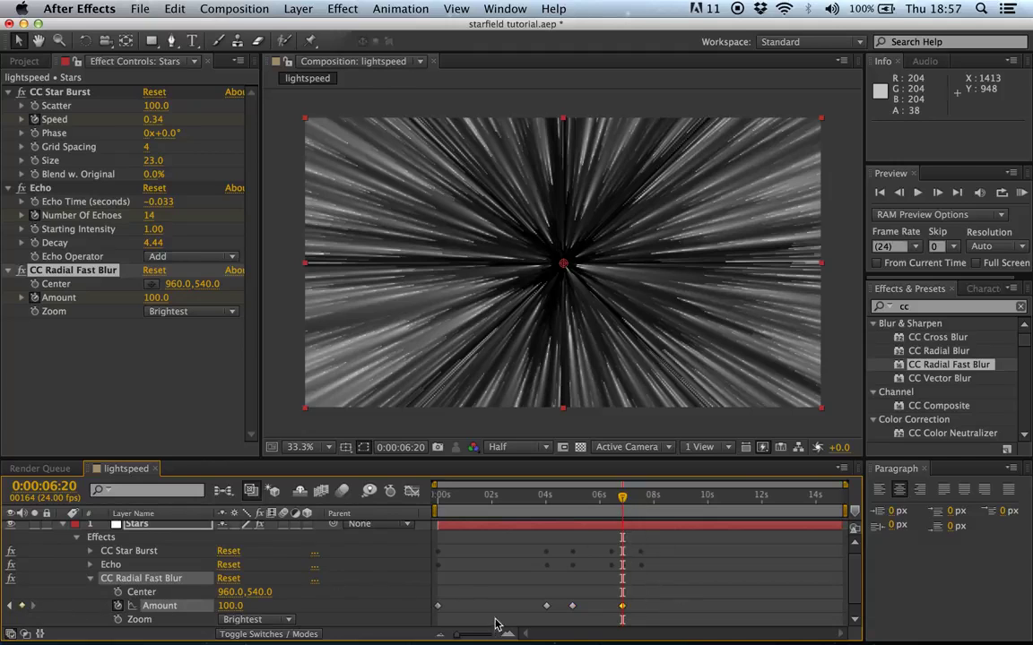
Keyframe the radial blur Amount at 0 at 0:00:07:13.
{"action": "left_click", "coordinate": [643, 502]}
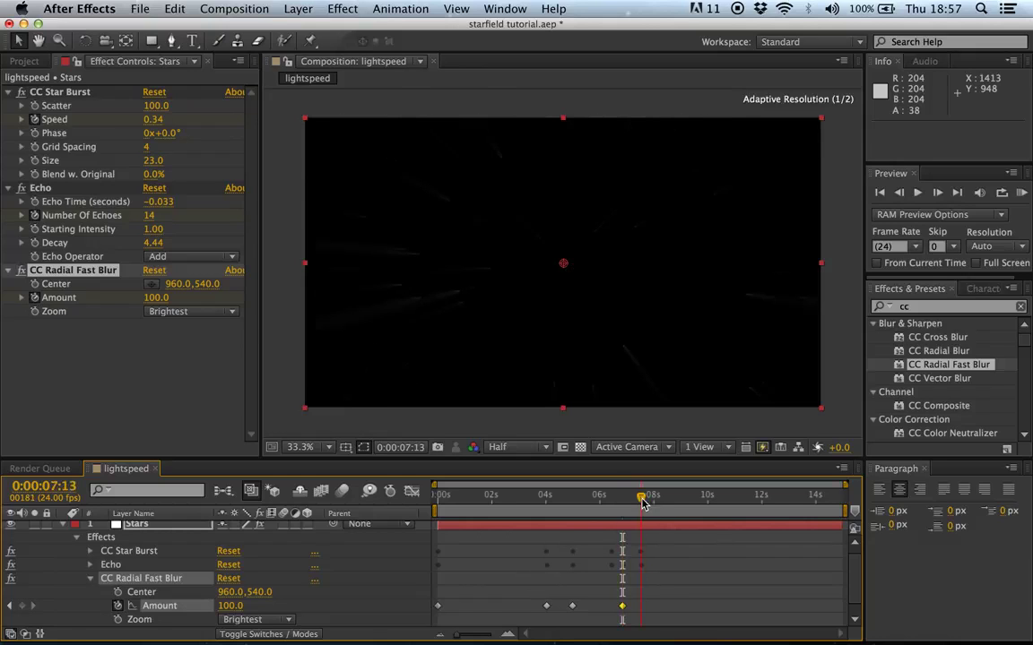
{"action": "left_click", "coordinate": [228, 606]}
{"action": "type", "text": "0"}
Preview the blur streaks from 0:00:03:20 and inspect the frame at 0:00:05:22.
{"action": "mouse_move", "coordinate": [613, 490]}
{"action": "left_mouse_down"}
{"action": "mouse_move", "coordinate": [532, 495]}
{"action": "mouse_move", "coordinate": [597, 499]}
{"action": "left_mouse_up"}
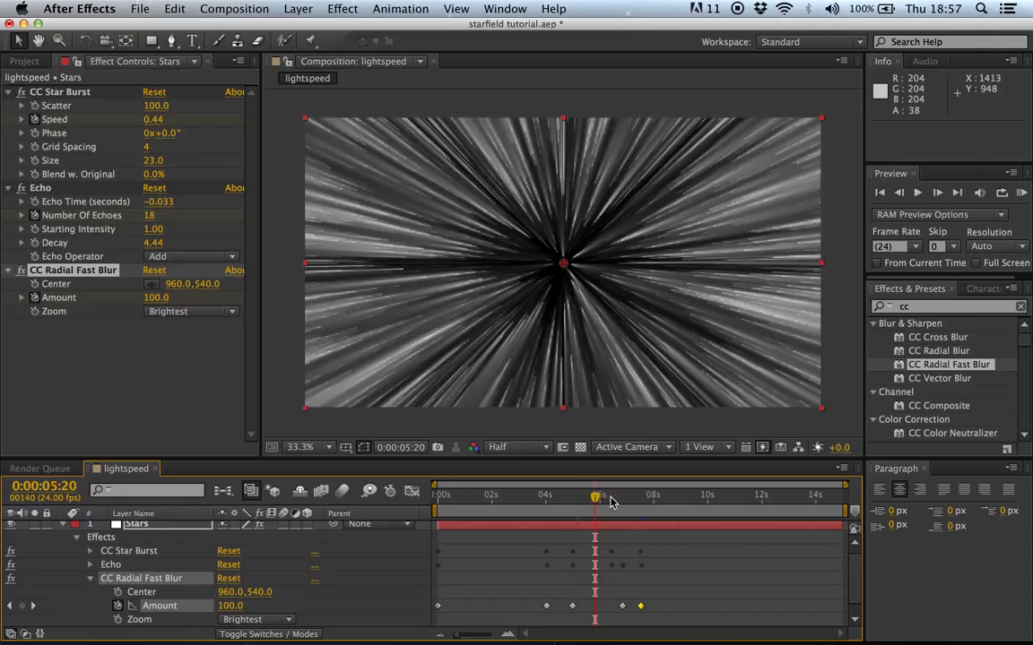
{"action": "left_click", "coordinate": [541, 500]}
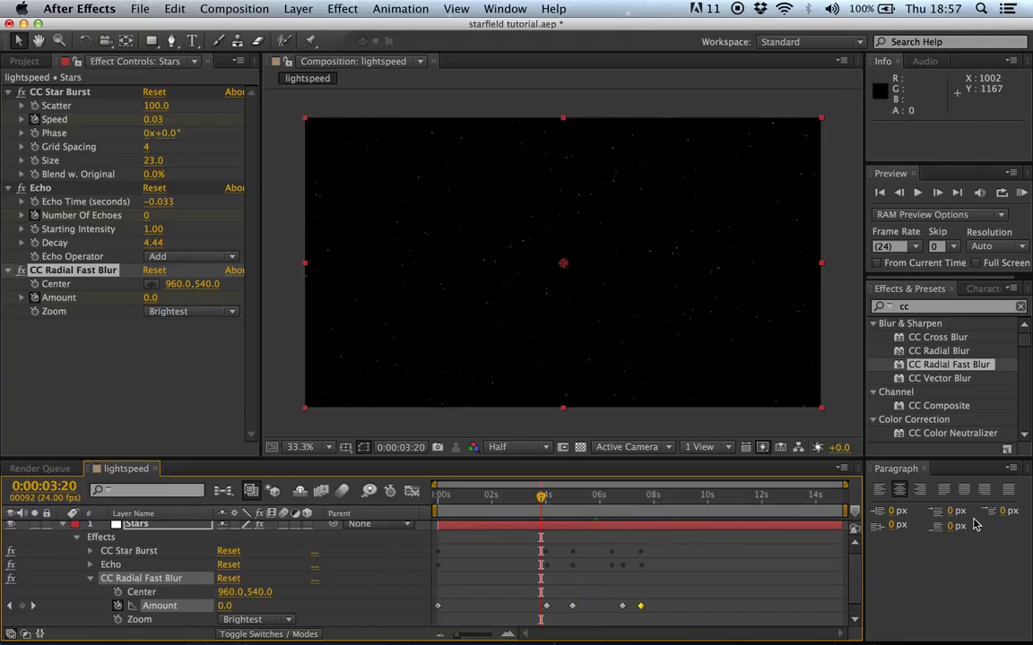
{"action": "left_click", "coordinate": [919, 193]}
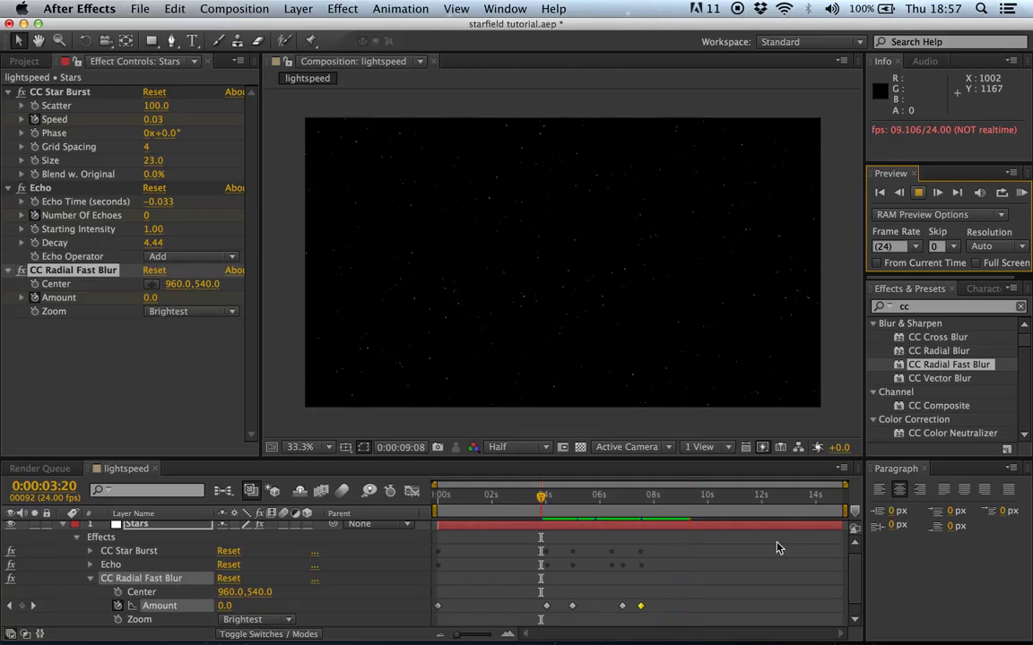
{"action": "mouse_move", "coordinate": [572, 500]}
{"action": "left_mouse_down"}
{"action": "mouse_move", "coordinate": [538, 502]}
{"action": "mouse_move", "coordinate": [598, 515]}
{"action": "left_mouse_up"}
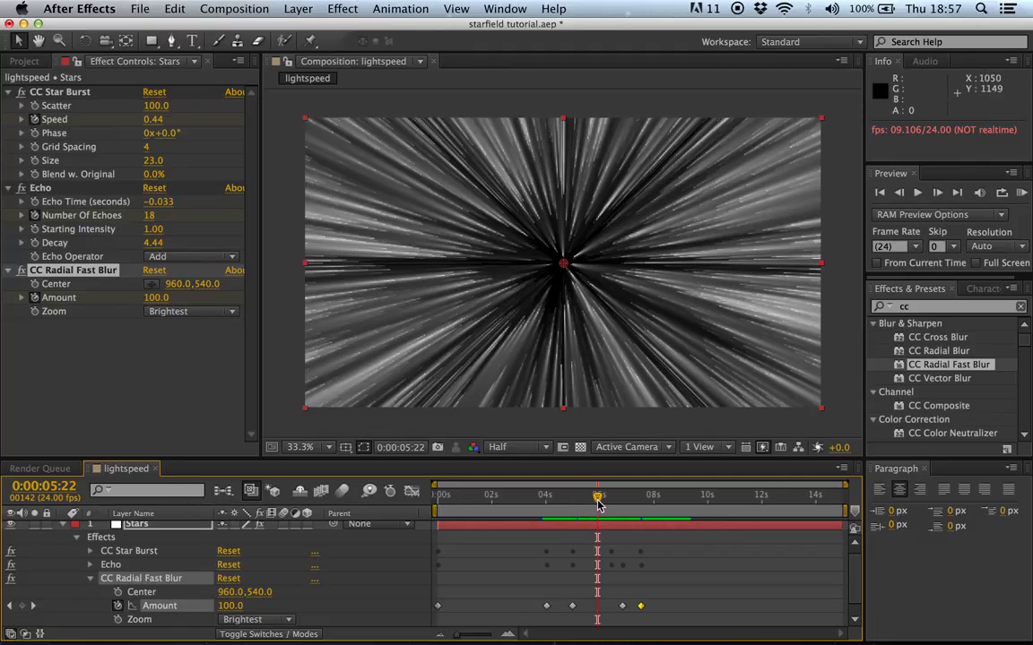
{"action": "left_click", "coordinate": [64, 527]}
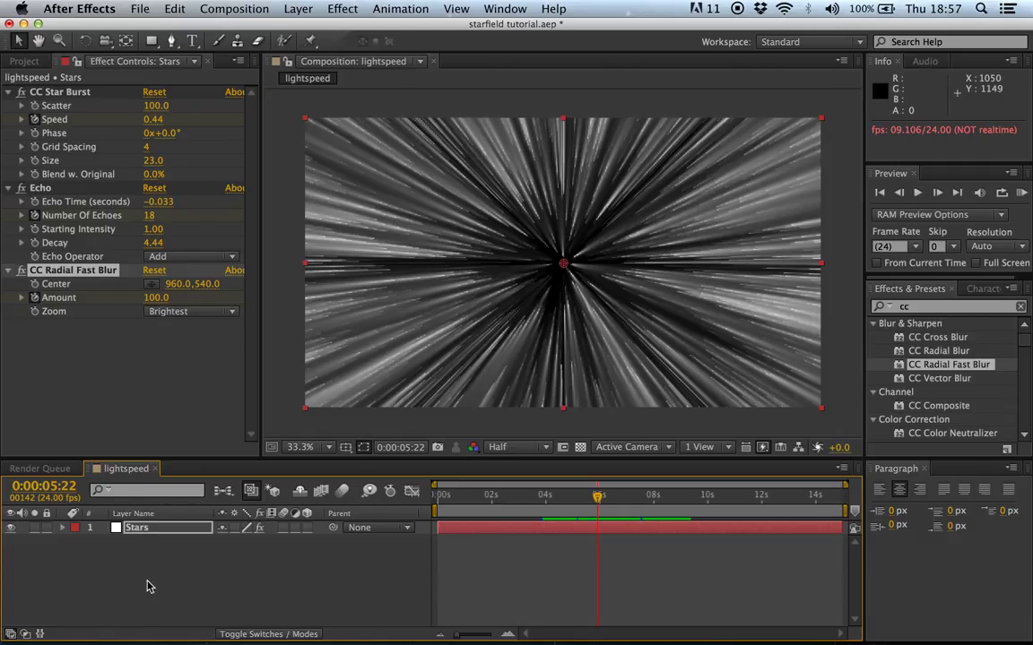
{"action": "right_click", "coordinate": [151, 584]}
{"action": "mouse_move", "coordinate": [201, 478]}
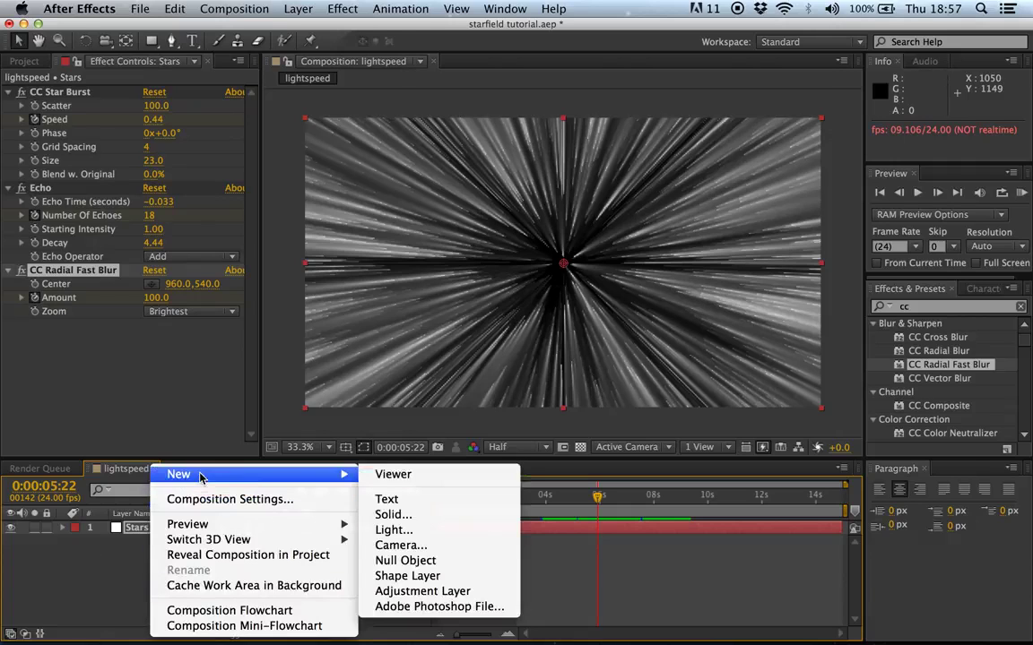
{"action": "left_click", "coordinate": [393, 515]}
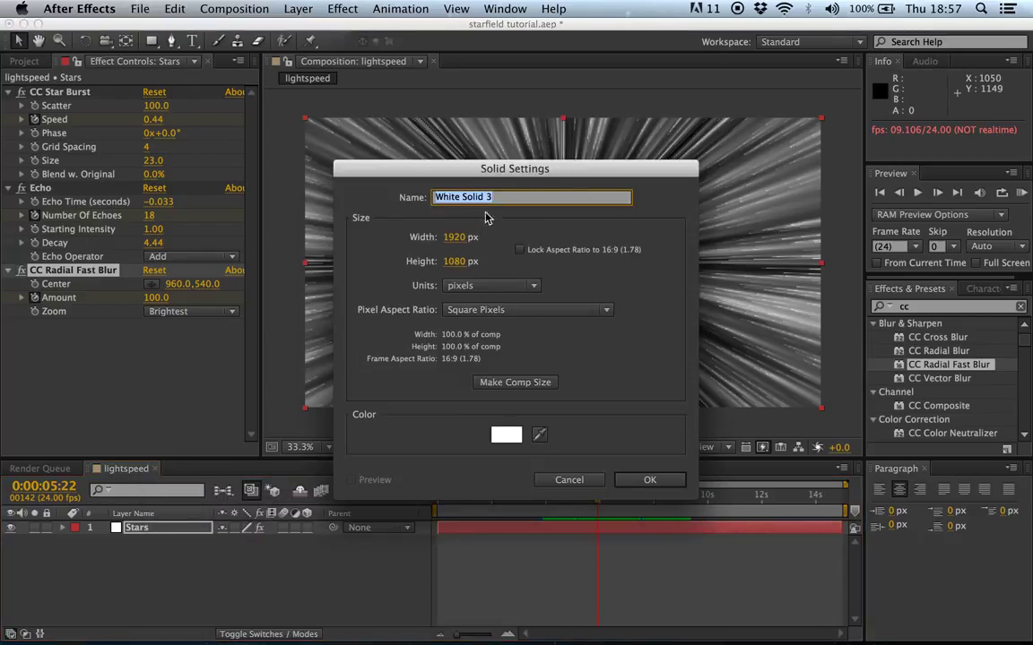
{"action": "left_click", "coordinate": [506, 434]}
{"action": "left_click_drag", "start_coordinate": [491, 369], "coordinate": [267, 551]}
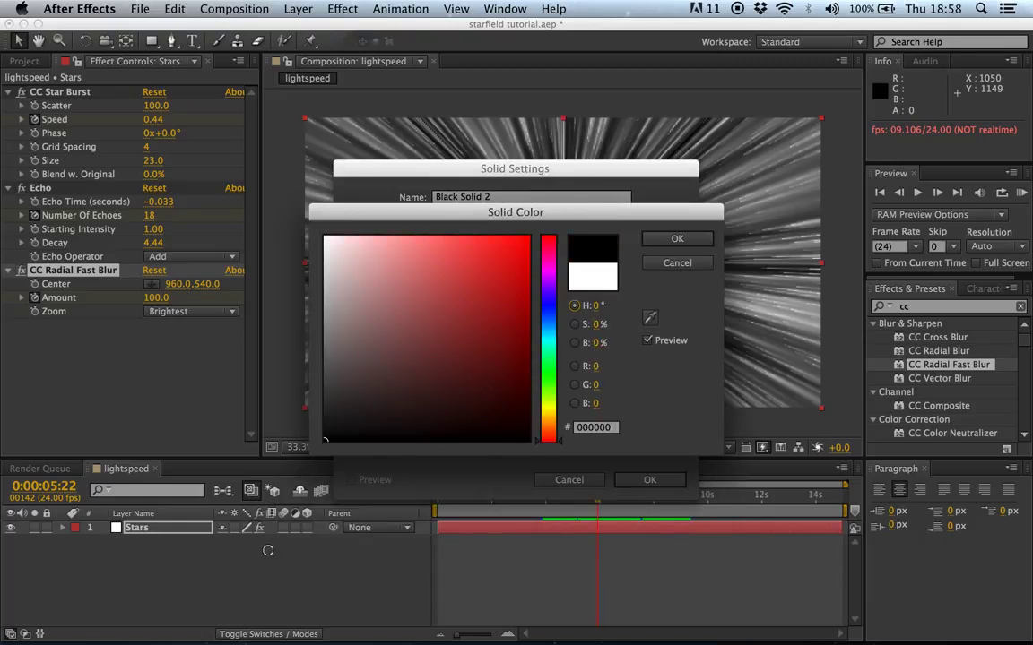
{"action": "left_click", "coordinate": [672, 240]}
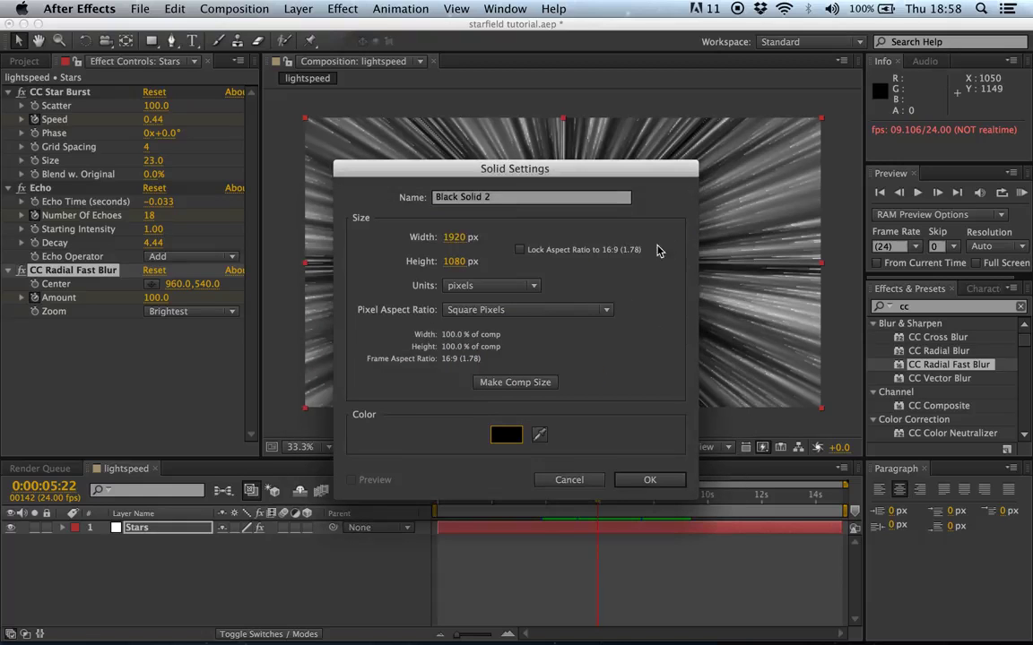
{"action": "left_click", "coordinate": [645, 479]}
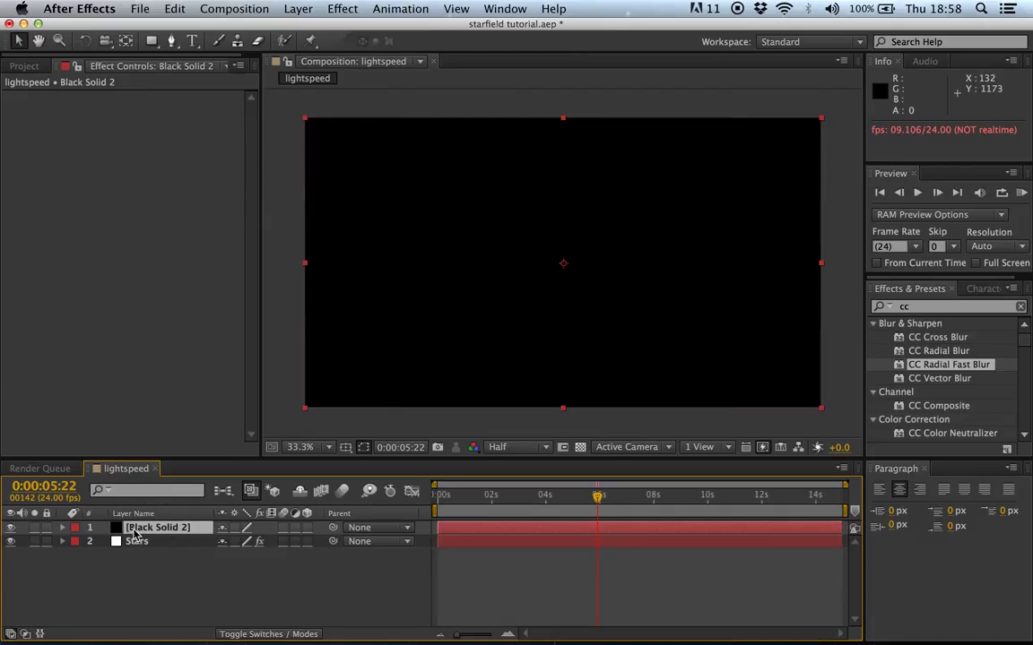
Show the blending modes in the timeline and set the black solid's mode to Screen.
{"action": "left_click", "coordinate": [266, 634]}
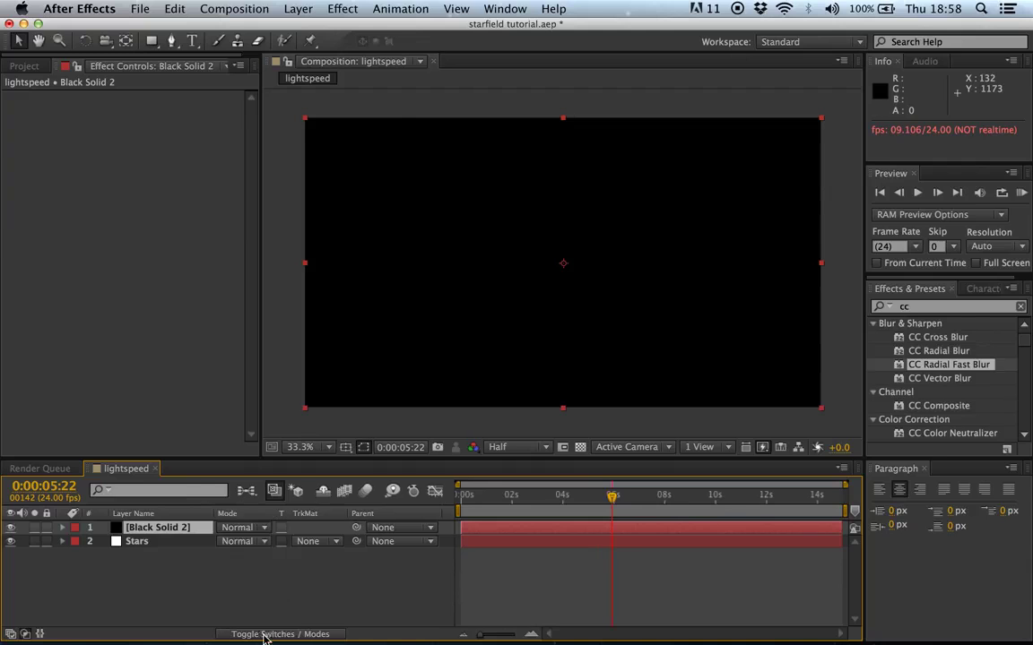
{"action": "left_click", "coordinate": [262, 542]}
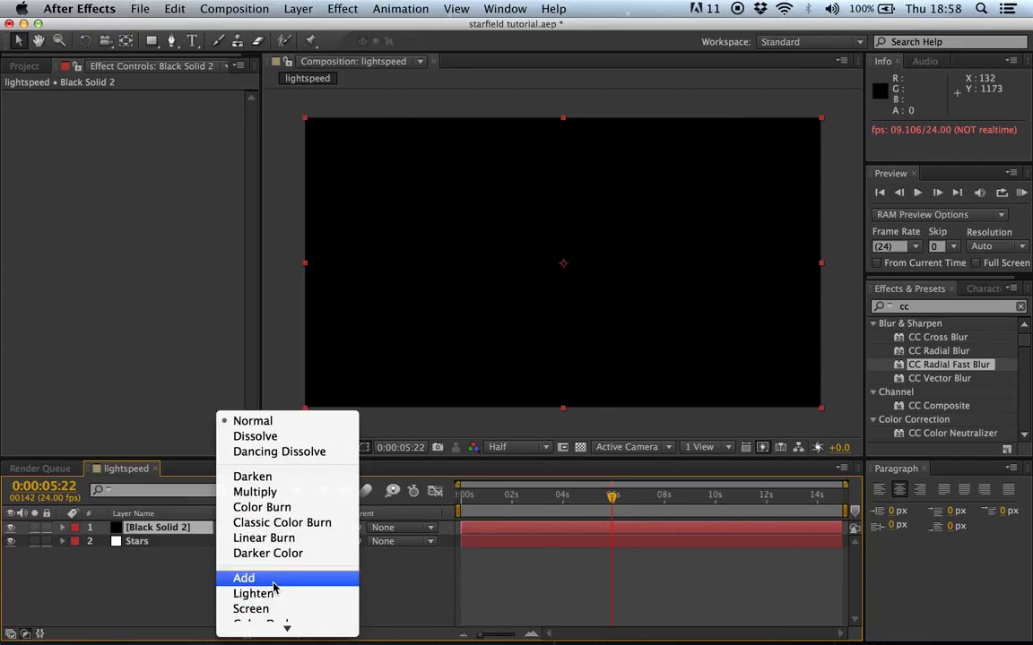
{"action": "left_click", "coordinate": [275, 609]}
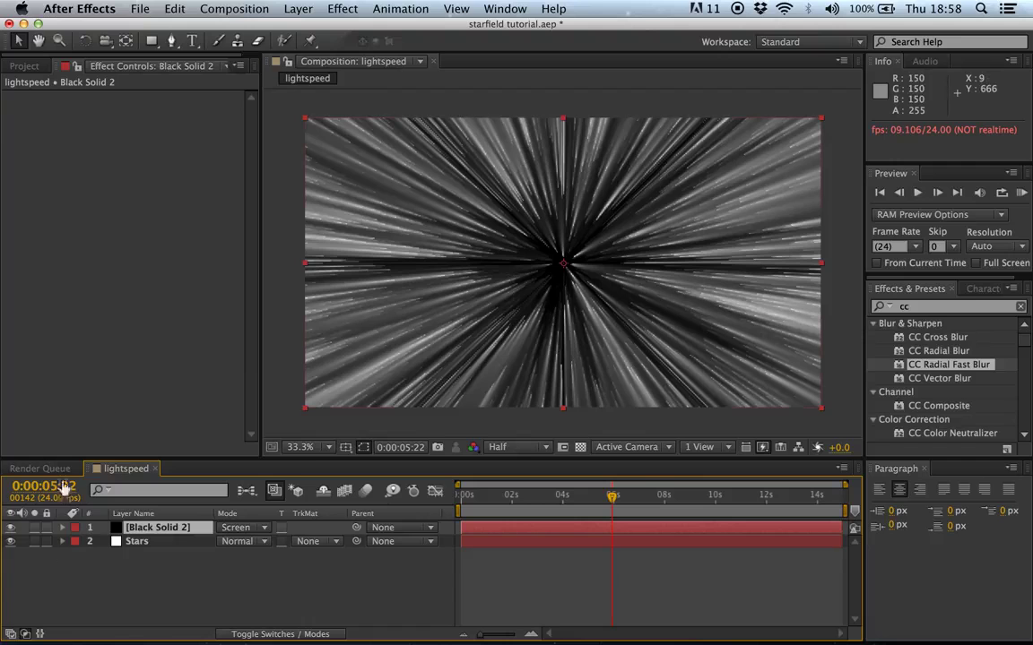
Create an adjustment layer above the black solid and the Stars layer.
{"action": "right_click", "coordinate": [107, 568]}
{"action": "mouse_move", "coordinate": [180, 475]}
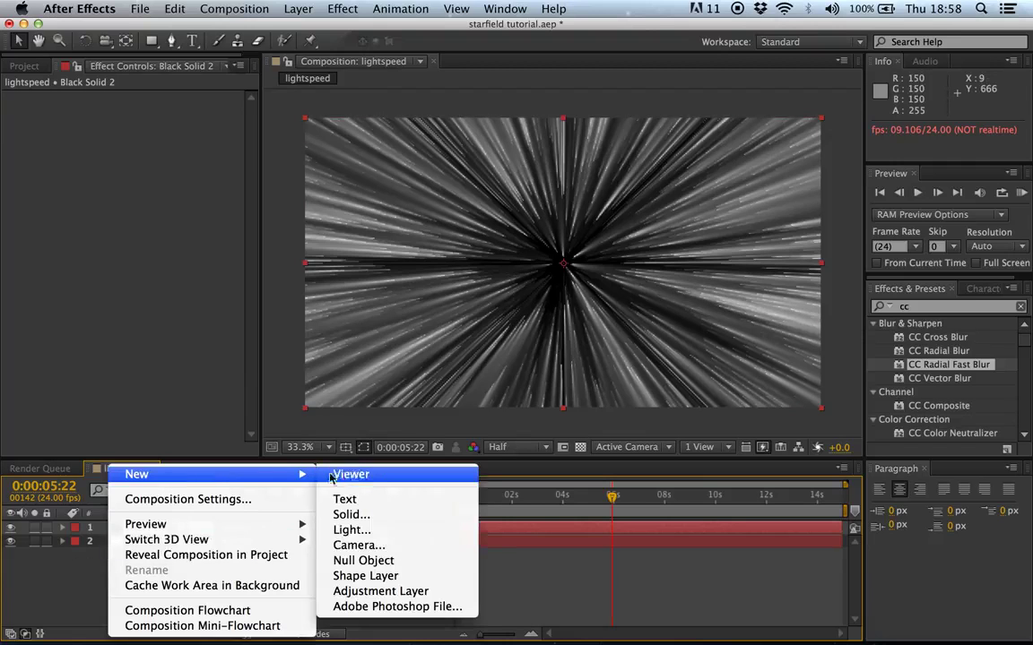
{"action": "left_click", "coordinate": [383, 591]}
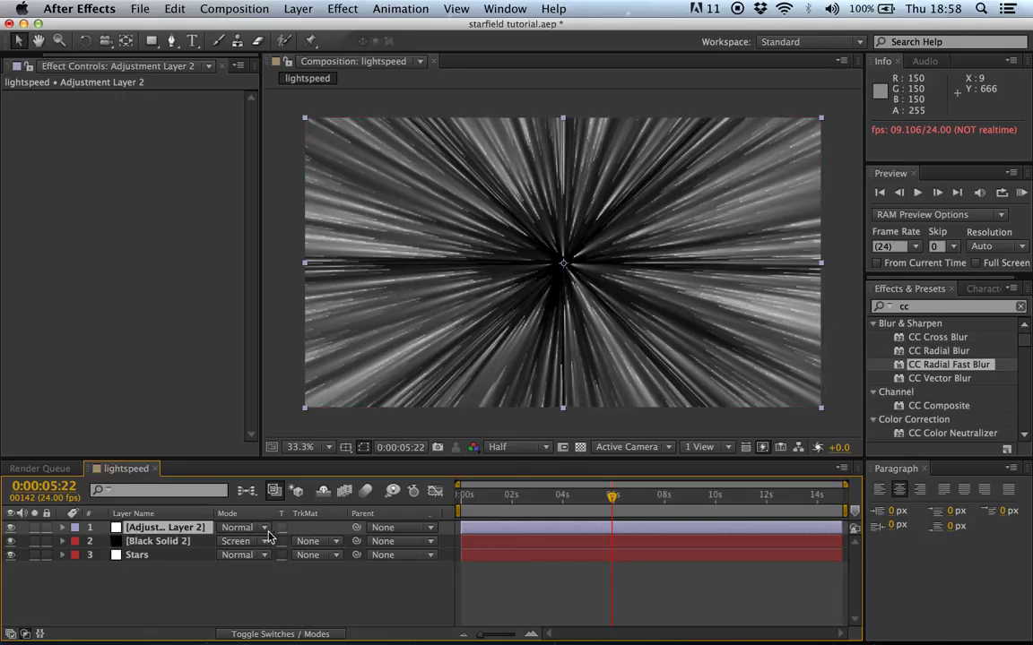
Clear the effects search and apply Brightness & Contrast and Curves from Color Correction to the adjustment layer.
{"action": "left_click", "coordinate": [1021, 308]}
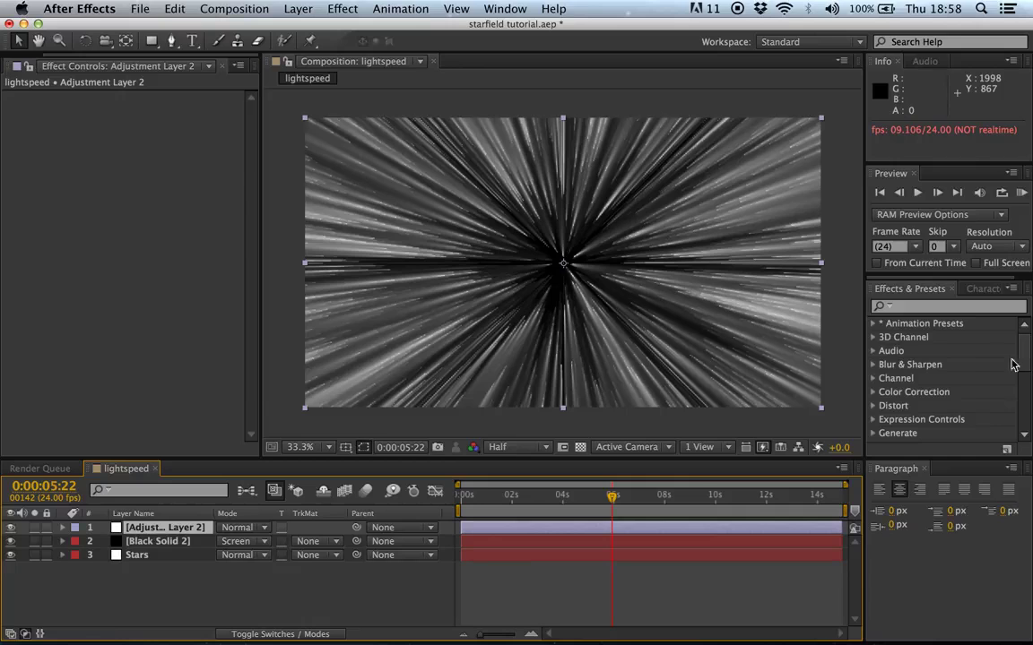
{"action": "left_click", "coordinate": [874, 391]}
{"action": "left_click_drag", "start_coordinate": [923, 398], "coordinate": [173, 248]}
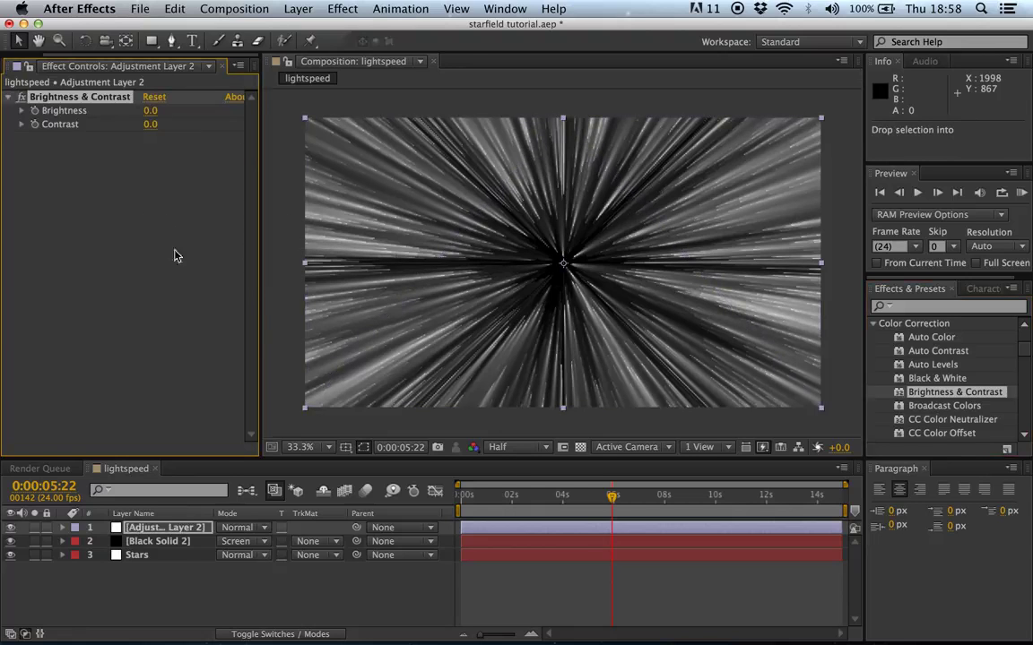
{"action": "scroll", "coordinate": [939, 410], "scroll_direction": "down", "scroll_amount": 3}
{"action": "scroll", "coordinate": [940, 410], "scroll_direction": "down", "scroll_amount": 6}
{"action": "left_click_drag", "start_coordinate": [932, 404], "coordinate": [169, 257]}
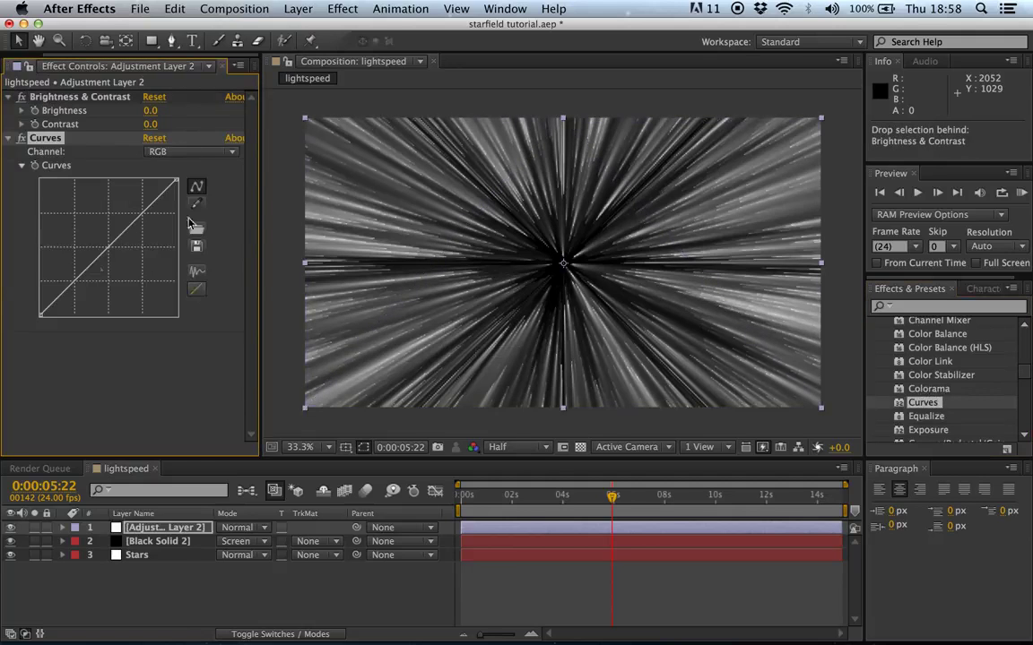
Collapse Curves, set Contrast to 50 in Brightness & Contrast, and check the frames around 0:00:05:07.
{"action": "left_click", "coordinate": [8, 139]}
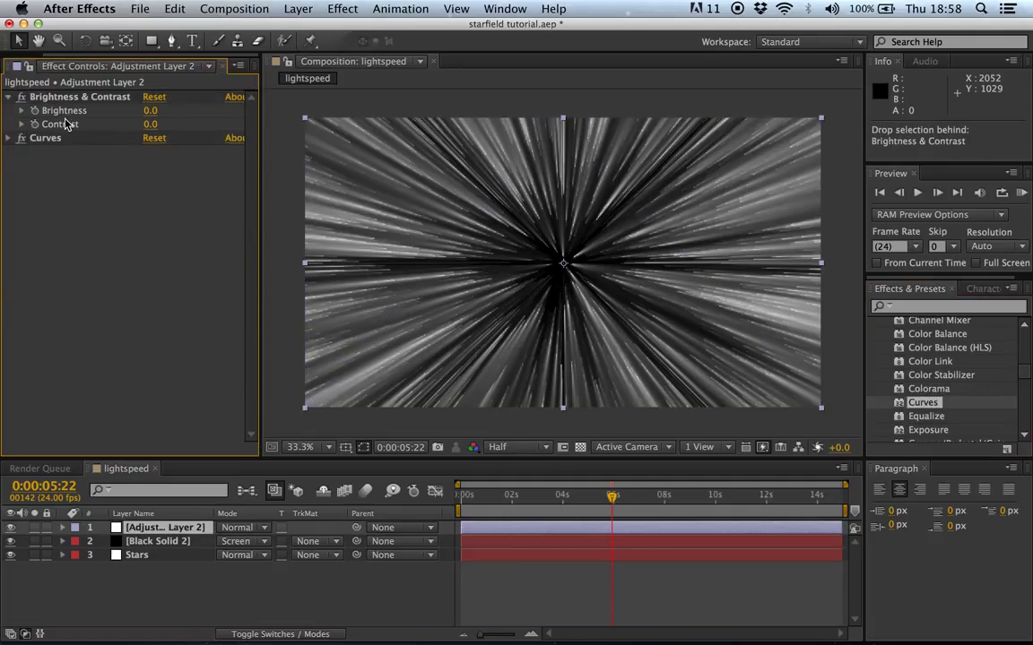
{"action": "left_click", "coordinate": [150, 123]}
{"action": "type", "text": "49"}
{"action": "key", "text": "Return"}
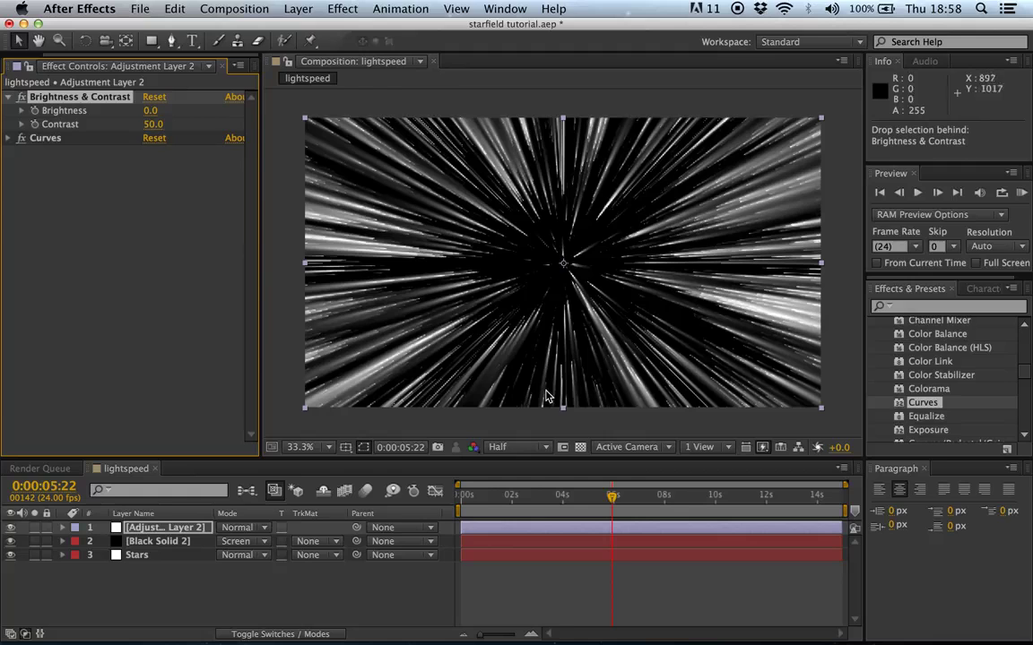
{"action": "left_click_drag", "start_coordinate": [638, 494], "coordinate": [595, 508]}
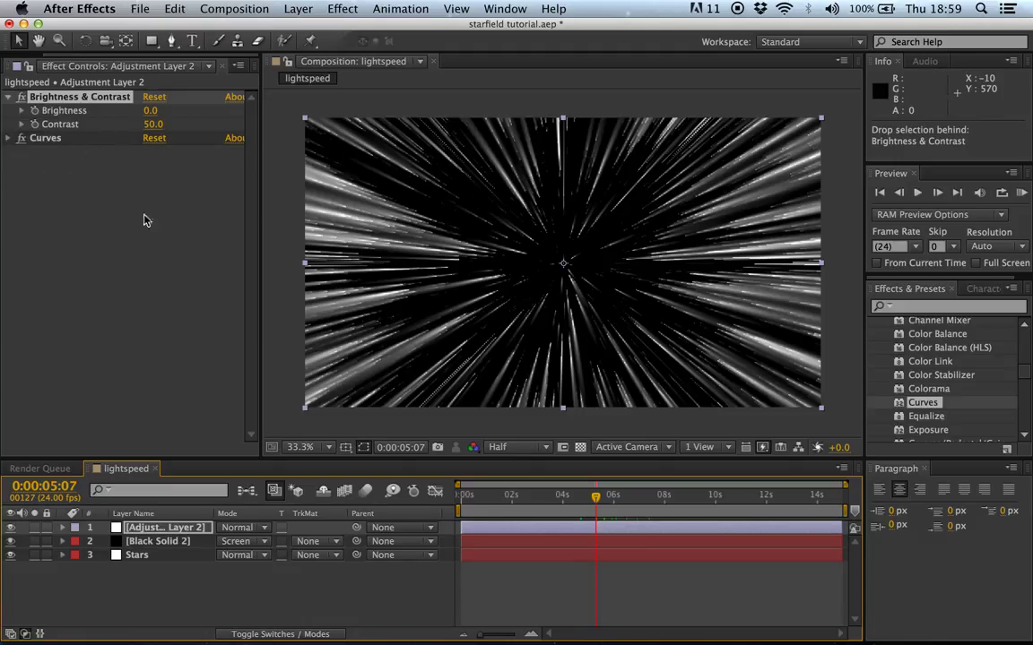
Expand Curves, choose the Red channel and raise its curve slightly just above the midpoint.
{"action": "left_click", "coordinate": [22, 145]}
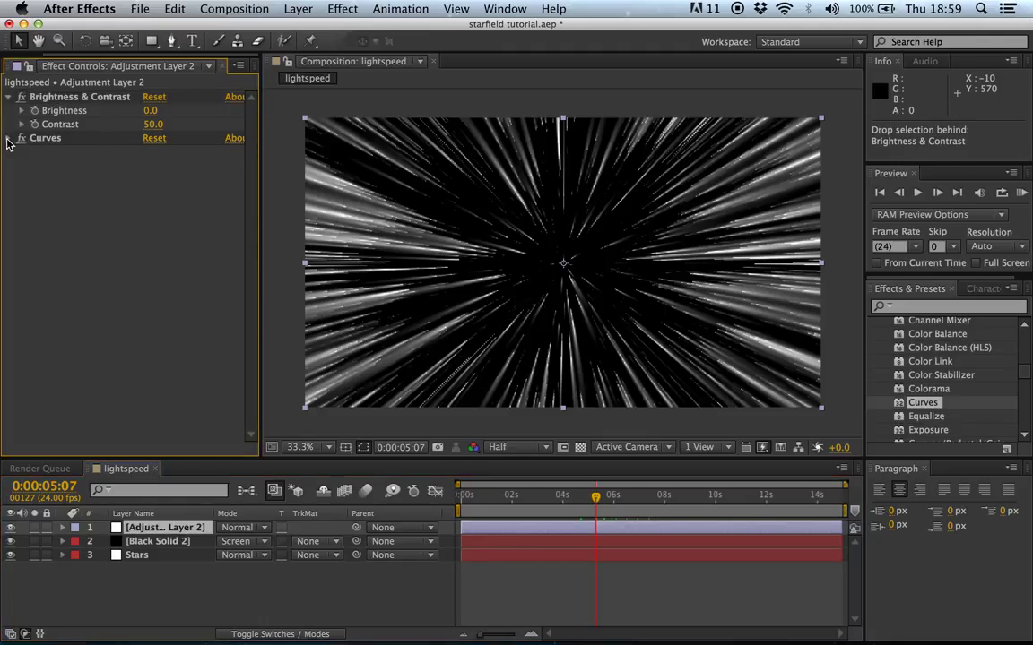
{"action": "left_click", "coordinate": [8, 139]}
{"action": "left_click", "coordinate": [191, 151]}
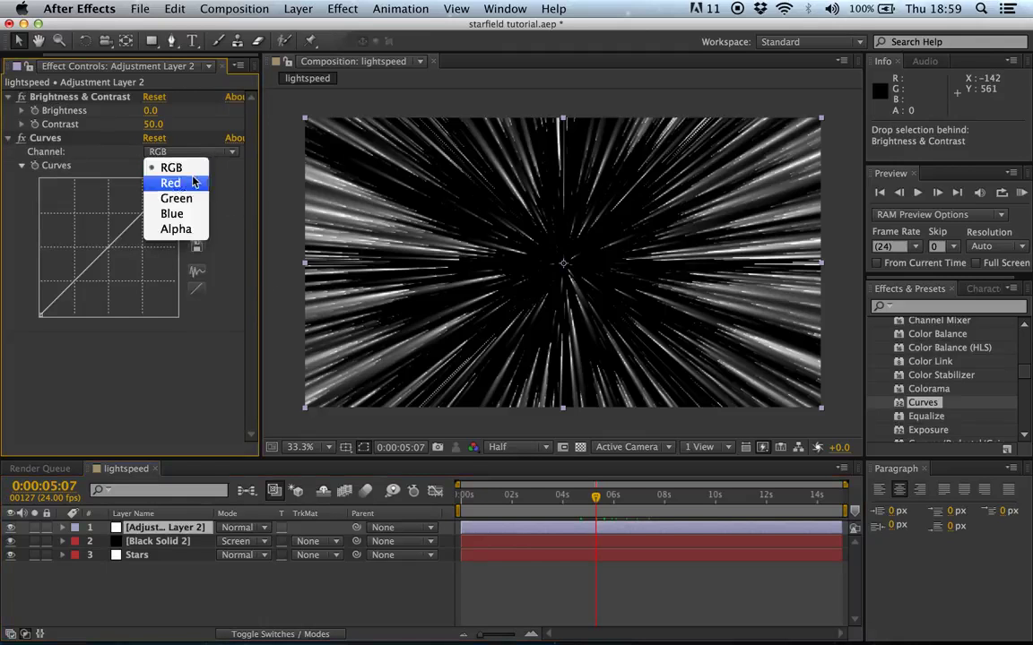
{"action": "left_click", "coordinate": [193, 182]}
{"action": "left_click_drag", "start_coordinate": [125, 233], "coordinate": [122, 225]}
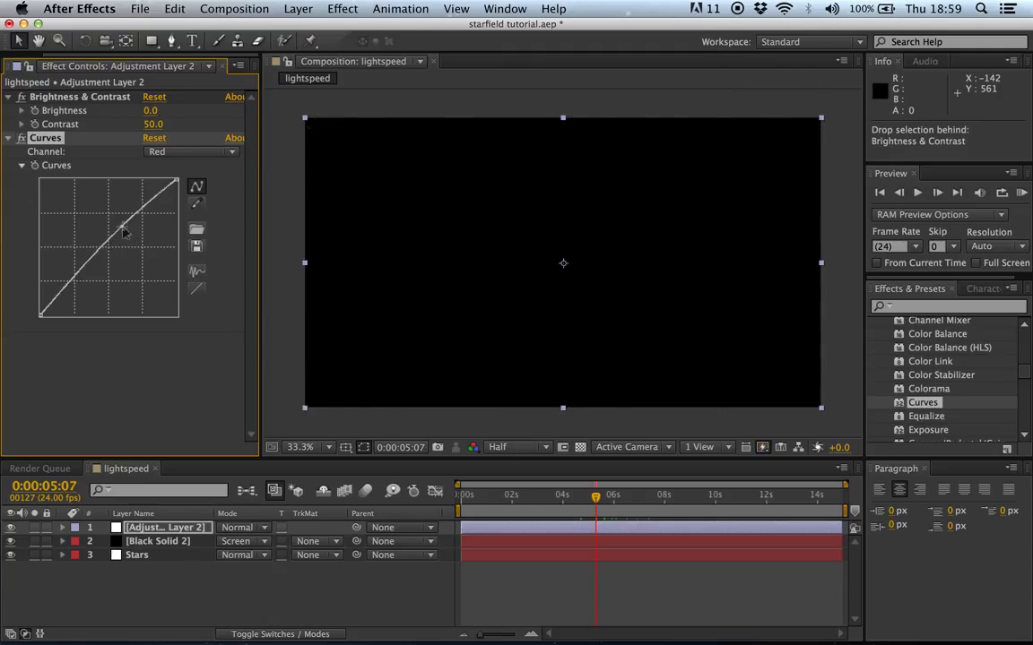
In the adjustment layer's Curves, raise the Green channel slightly and the Blue channel more strongly above the midpoint.
{"action": "left_click", "coordinate": [190, 151]}
{"action": "left_click", "coordinate": [187, 199]}
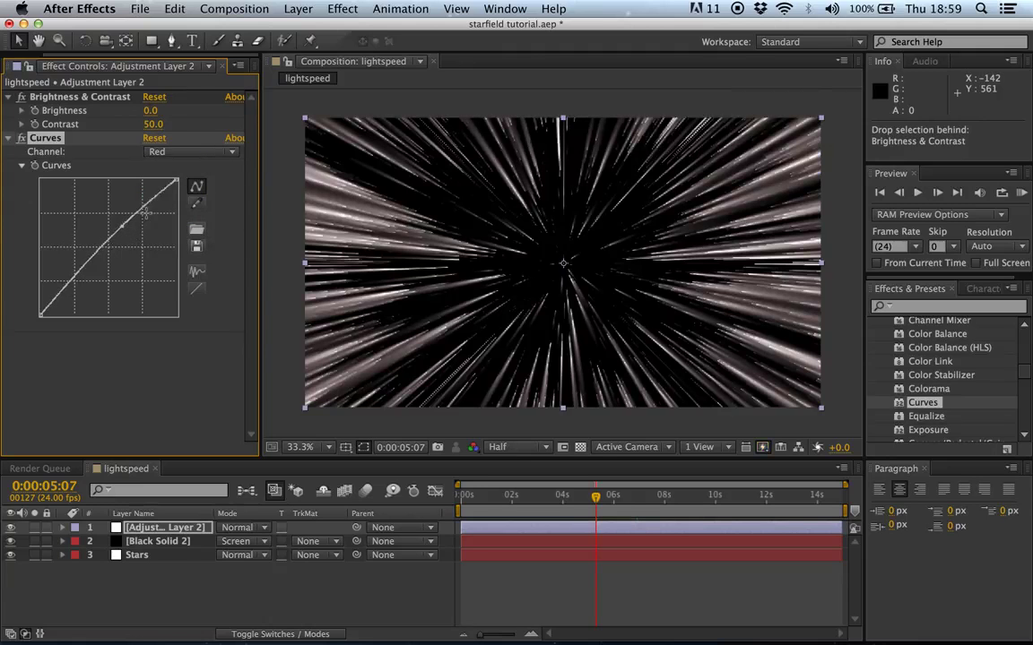
{"action": "left_click", "coordinate": [161, 152]}
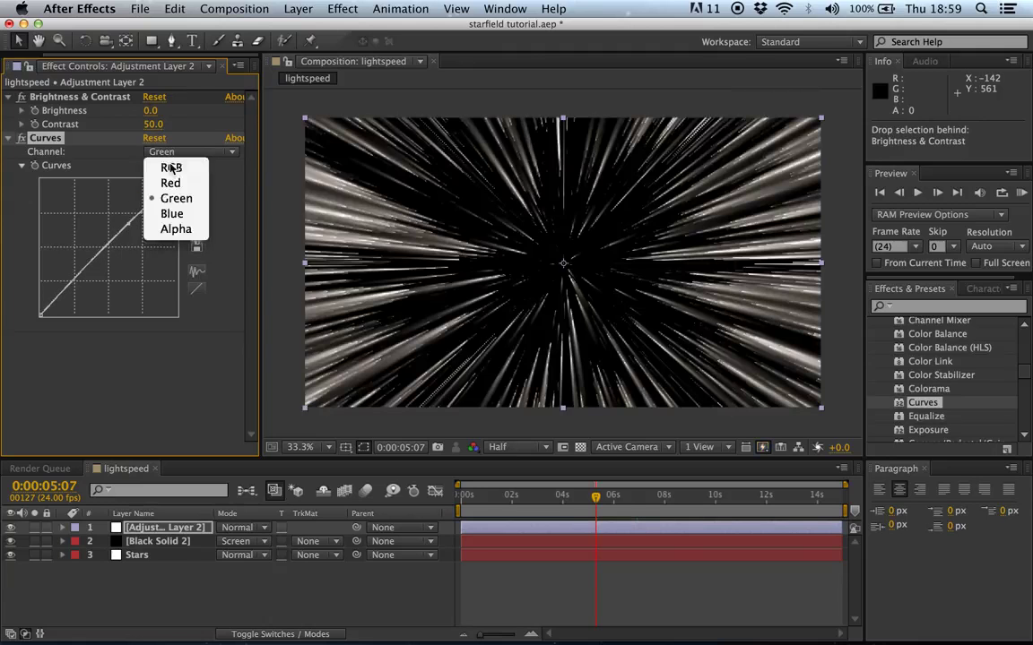
{"action": "left_click", "coordinate": [171, 230]}
{"action": "left_click", "coordinate": [176, 153]}
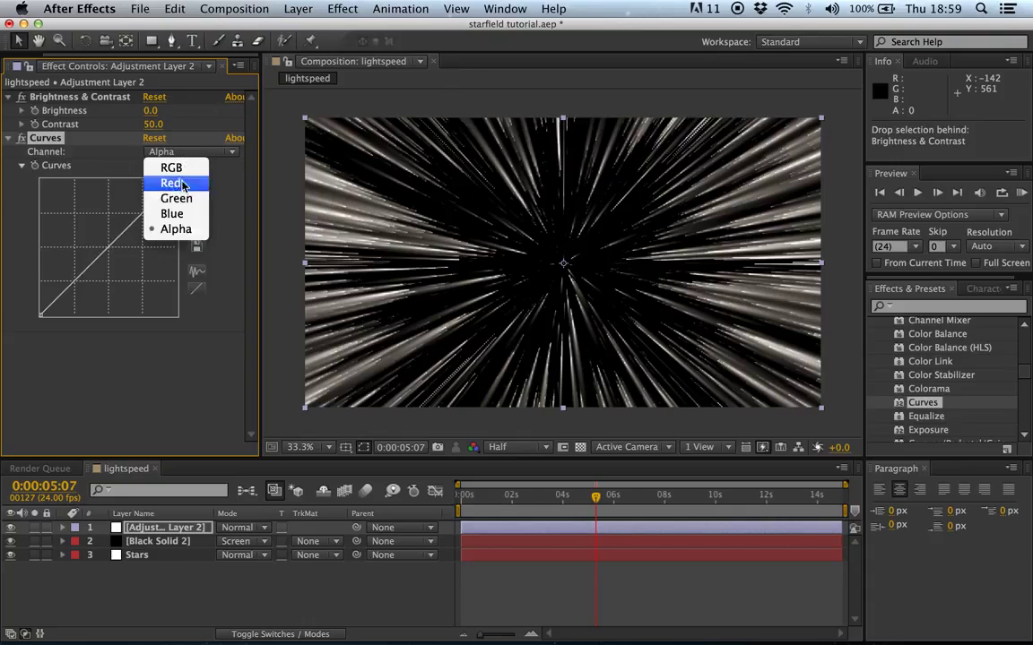
{"action": "left_click", "coordinate": [176, 214]}
{"action": "left_click_drag", "start_coordinate": [139, 220], "coordinate": [133, 202]}
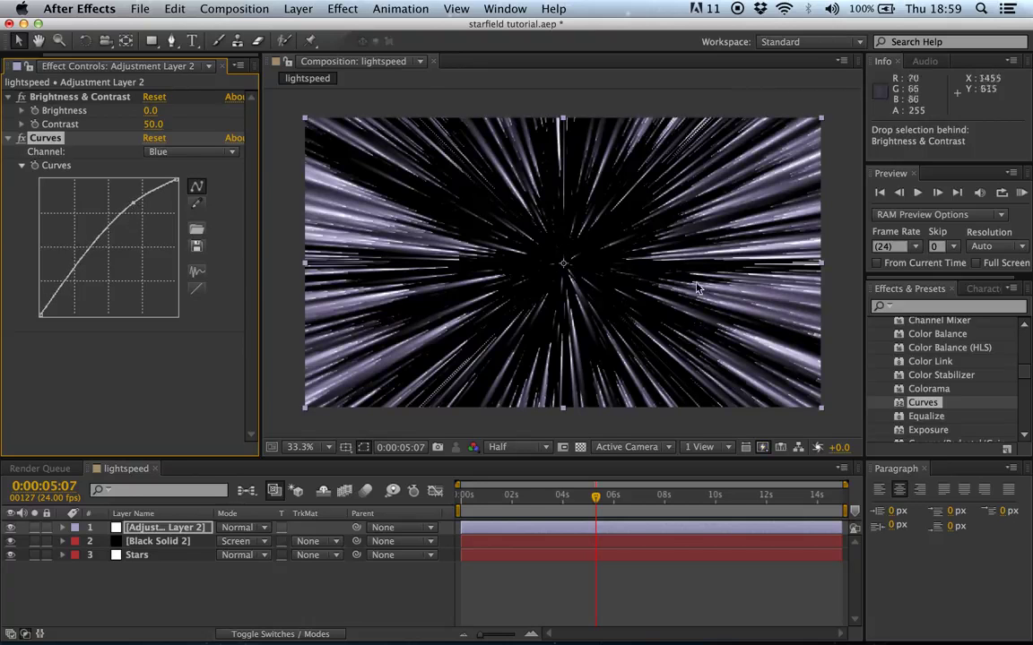
Parent the adjustment layer to Stars and preview the animation from about 2 seconds.
{"action": "left_click_drag", "start_coordinate": [598, 507], "coordinate": [539, 508]}
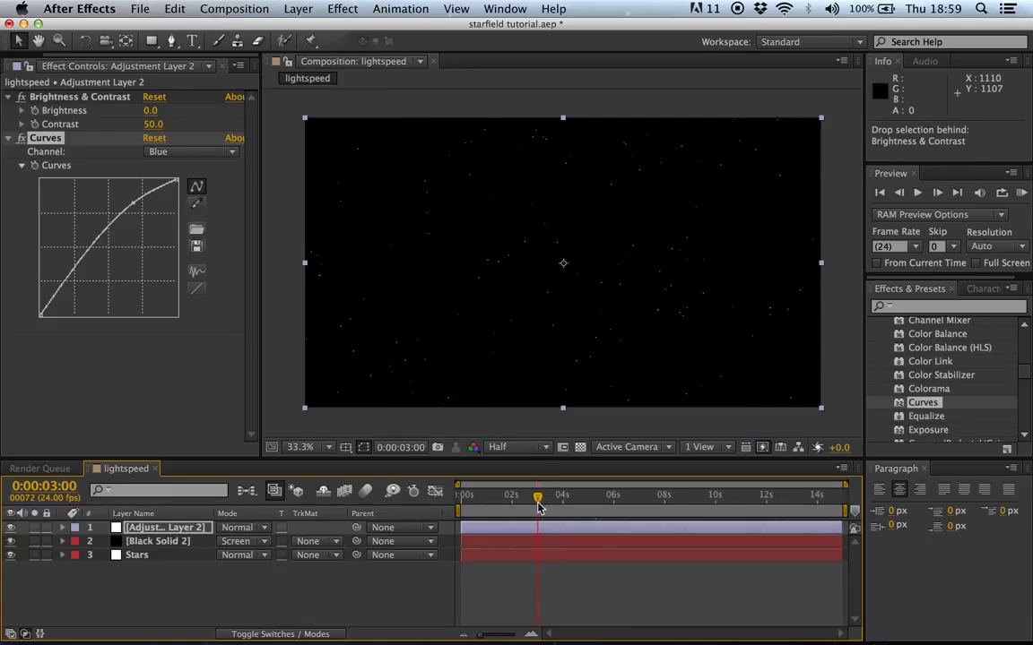
{"action": "left_click", "coordinate": [385, 528]}
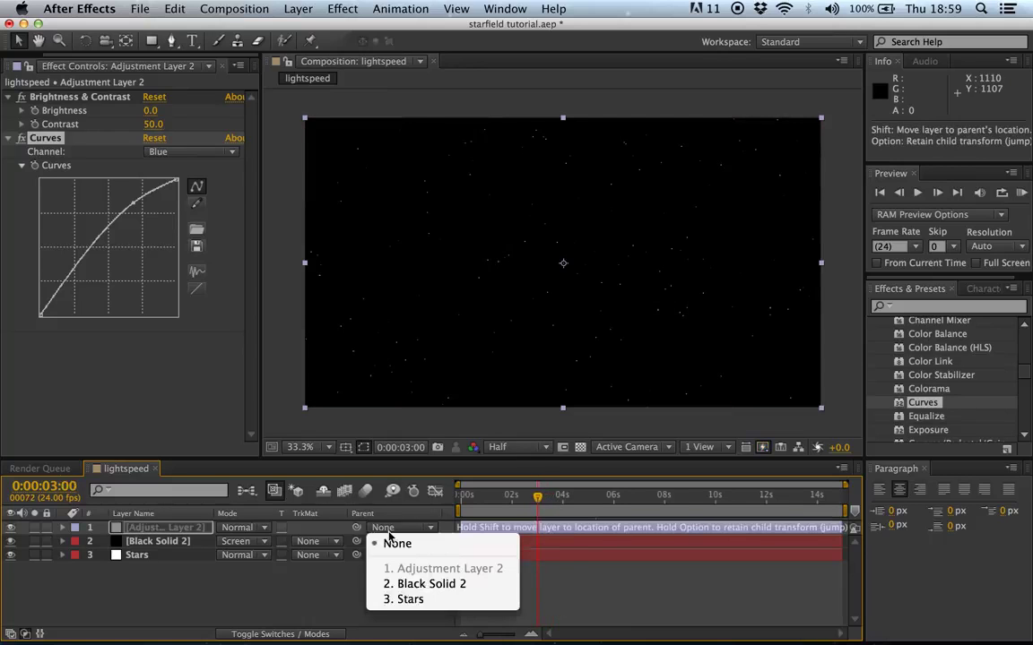
{"action": "left_click", "coordinate": [408, 599]}
{"action": "left_click_drag", "start_coordinate": [535, 500], "coordinate": [509, 500]}
{"action": "key", "text": "space"}
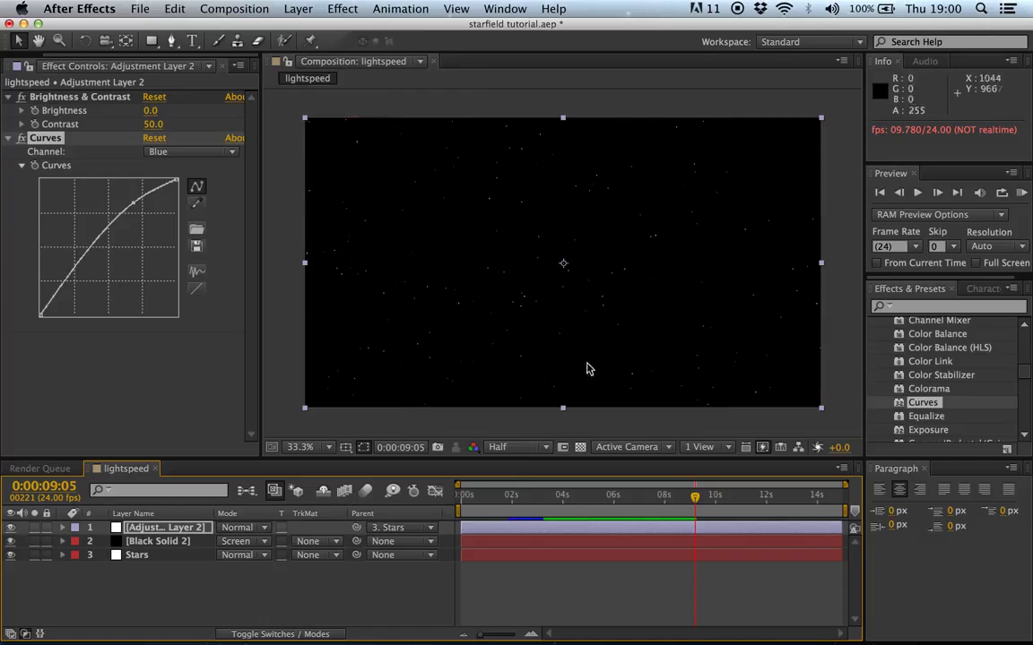
Try Black Solid 2 below Stars, check the frame at 0:00:06:12, and restore the solid above Stars.
{"action": "left_click_drag", "start_coordinate": [152, 541], "coordinate": [150, 567]}
{"action": "left_click_drag", "start_coordinate": [627, 508], "coordinate": [626, 496]}
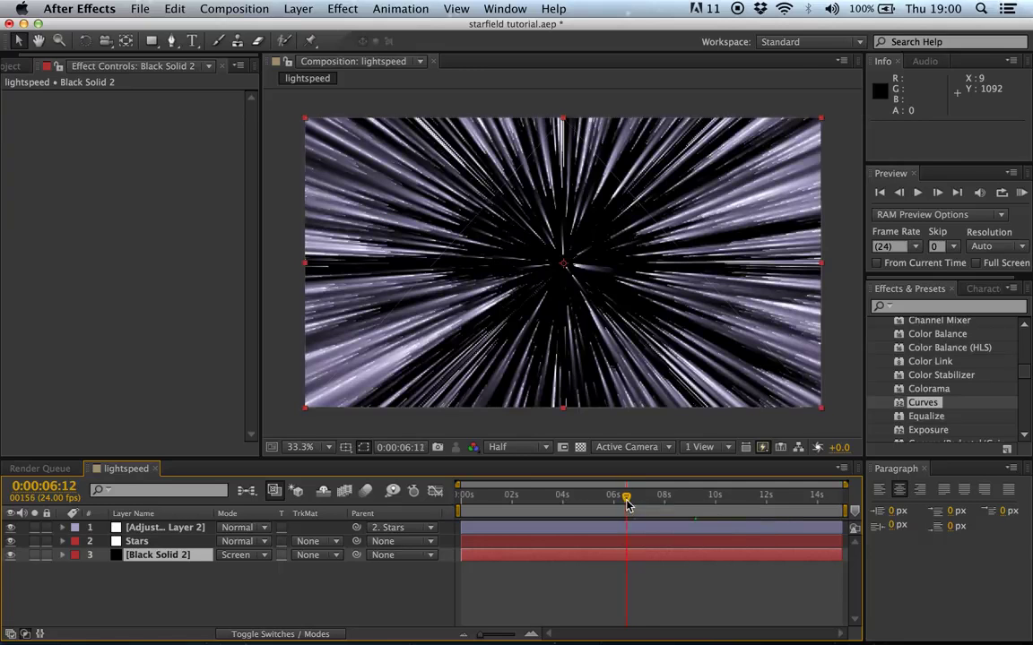
{"action": "left_click_drag", "start_coordinate": [144, 555], "coordinate": [135, 539]}
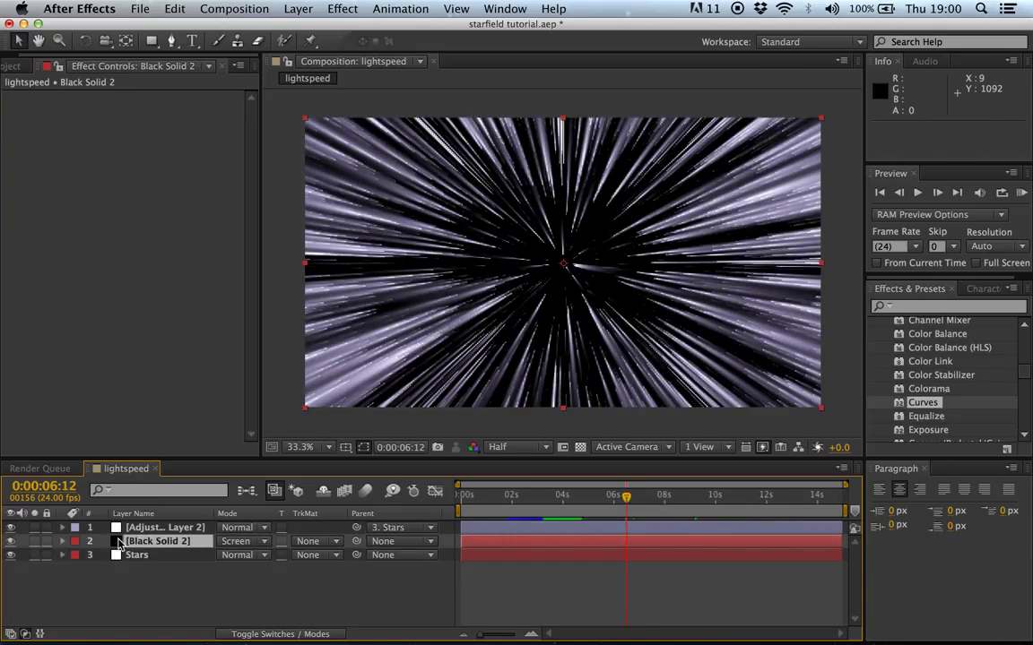
Toggle the visibility of Black Solid 2 repeatedly to compare the frame with and without it.
{"action": "left_click", "coordinate": [12, 542]}
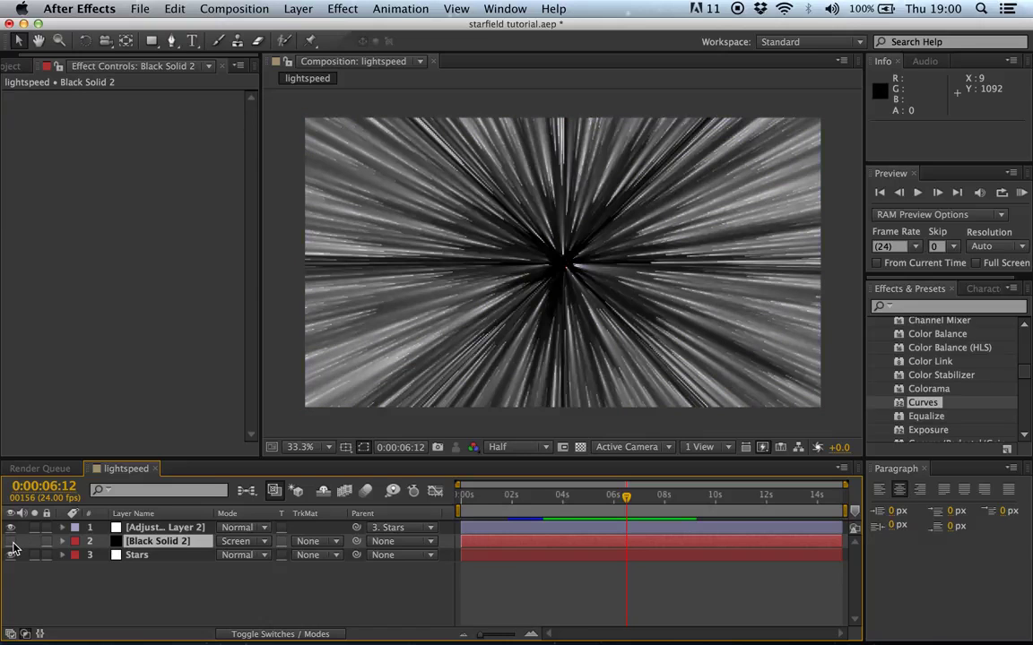
{"action": "left_click", "coordinate": [12, 542]}
{"action": "left_click", "coordinate": [11, 542]}
{"action": "left_click", "coordinate": [11, 543]}
{"action": "left_click", "coordinate": [11, 542]}
{"action": "left_click", "coordinate": [12, 543]}
{"action": "left_click", "coordinate": [12, 543]}
{"action": "left_click", "coordinate": [11, 543]}
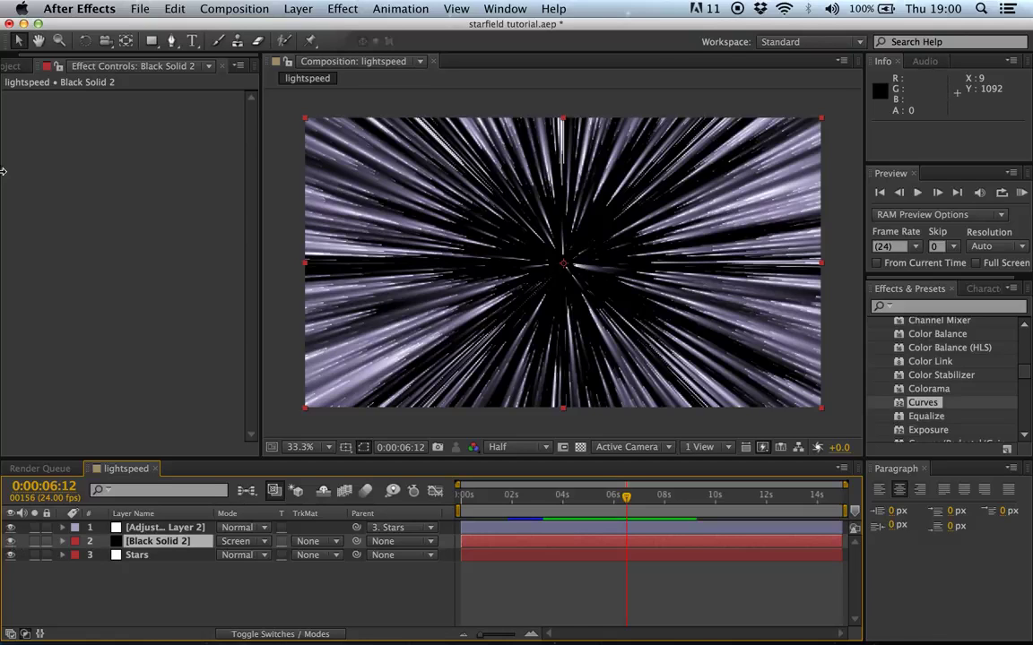
Hide Black Solid 2 and add the 4096x2048.png footage as the bottom layer beneath Stars, with the time at 0:00:00:00.
{"action": "left_click", "coordinate": [14, 65]}
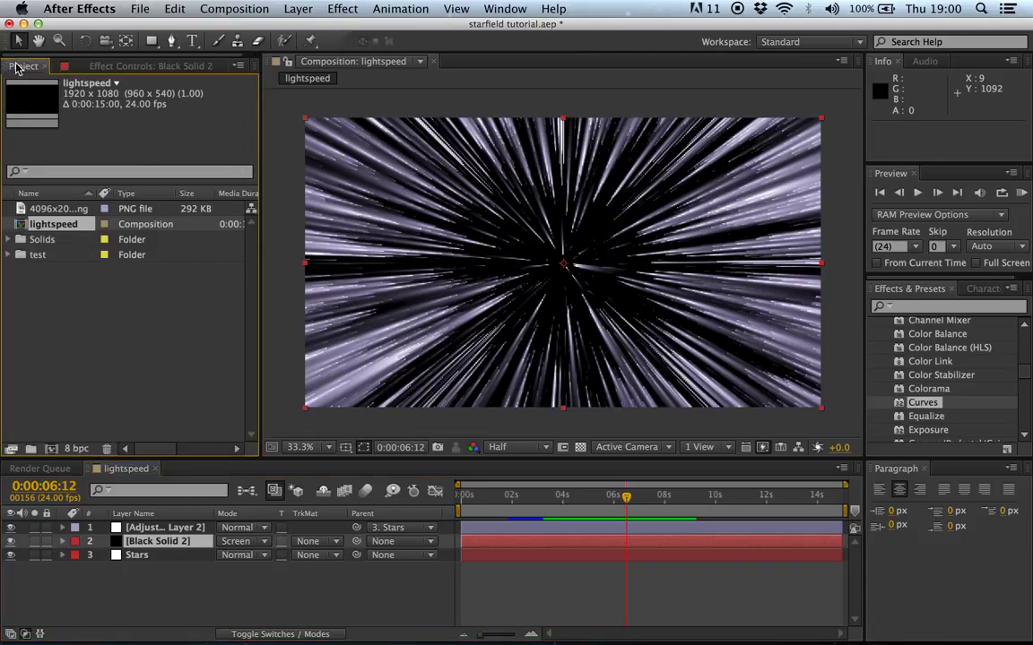
{"action": "left_click", "coordinate": [10, 542]}
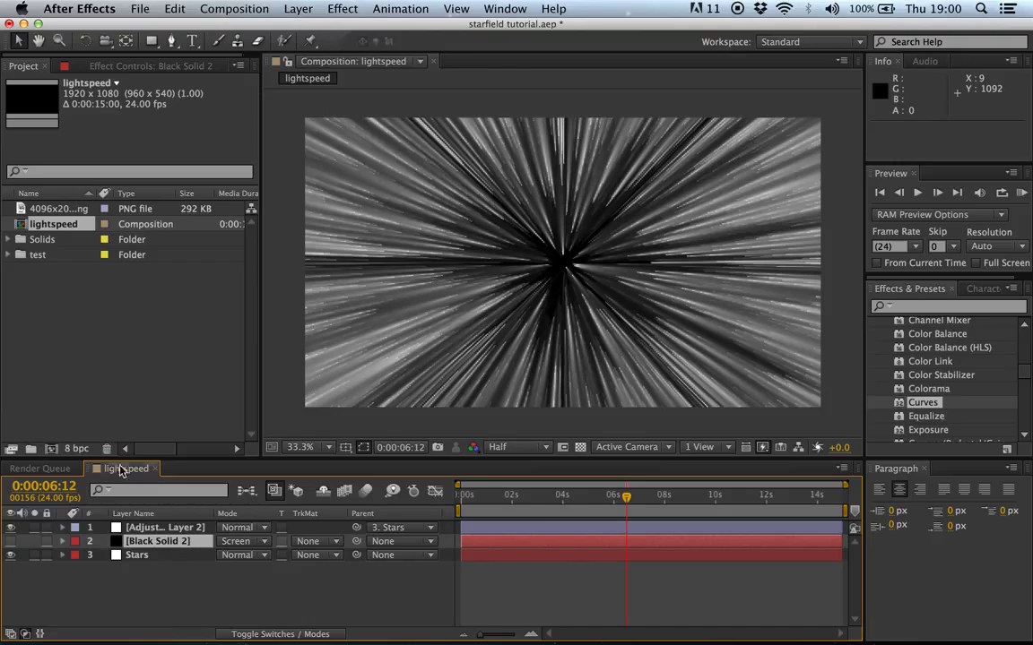
{"action": "double_click", "coordinate": [49, 208]}
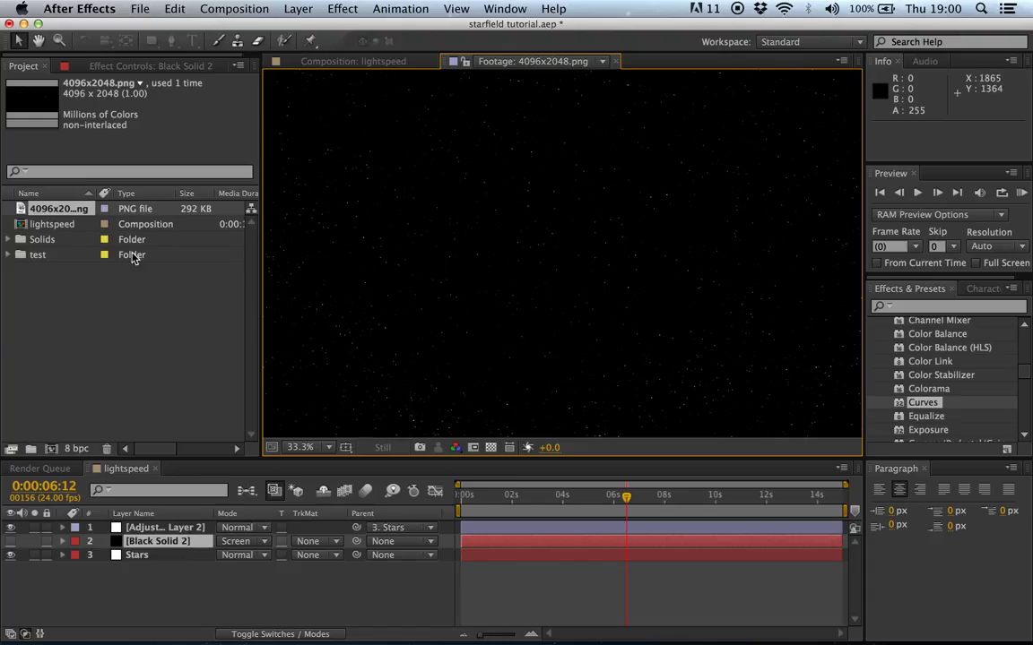
{"action": "left_click_drag", "start_coordinate": [59, 208], "coordinate": [132, 580]}
{"action": "left_click", "coordinate": [538, 497]}
{"action": "left_click_drag", "start_coordinate": [537, 497], "coordinate": [433, 495]}
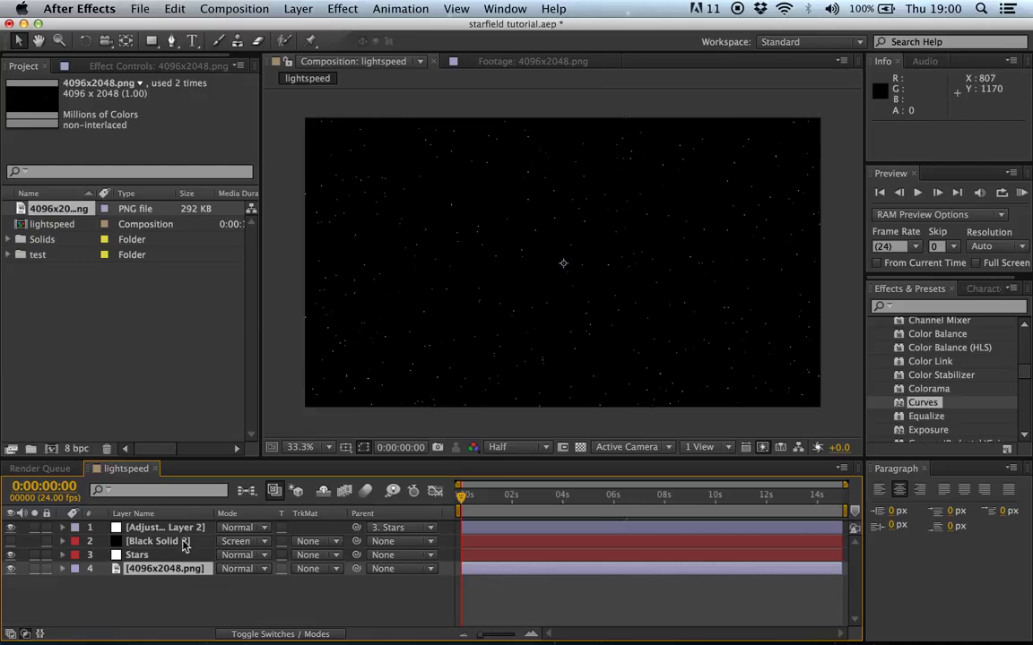
{"action": "left_click", "coordinate": [56, 557]}
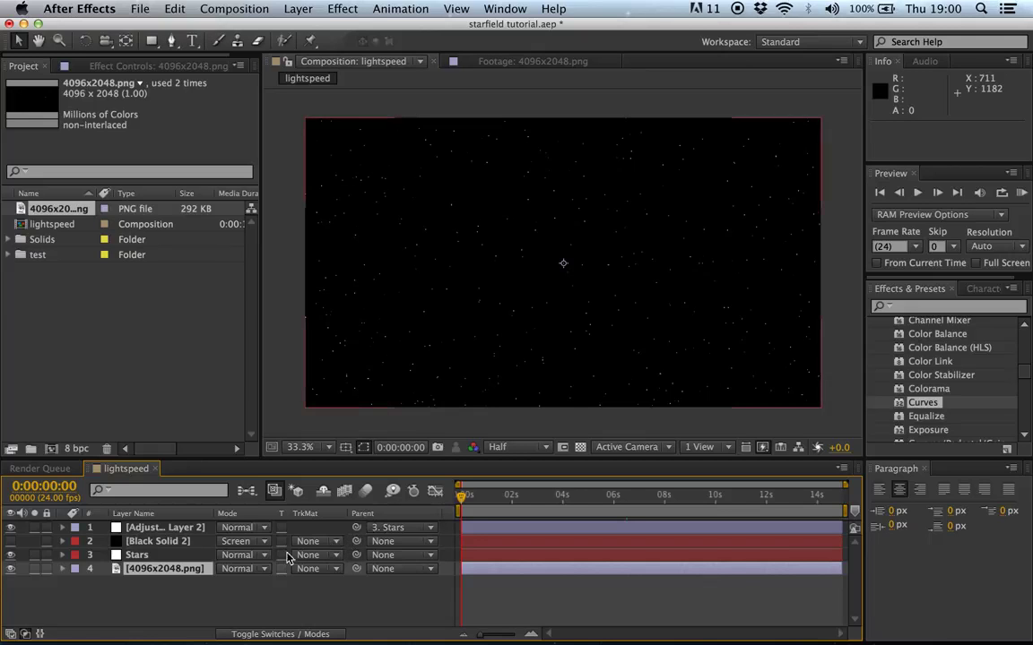
{"action": "left_click_drag", "start_coordinate": [462, 497], "coordinate": [415, 506]}
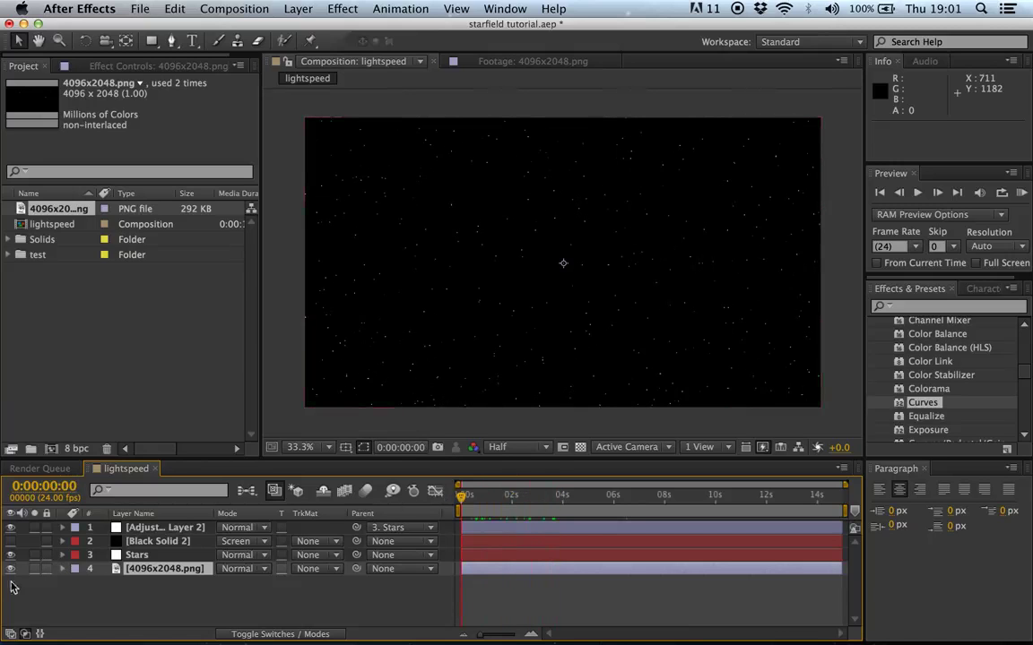
Collapse CC Radial Fast Blur on the Stars layer and reveal the layer's Transform properties.
{"action": "left_click", "coordinate": [62, 555]}
{"action": "scroll", "coordinate": [63, 562], "scroll_direction": "down", "scroll_amount": 1}
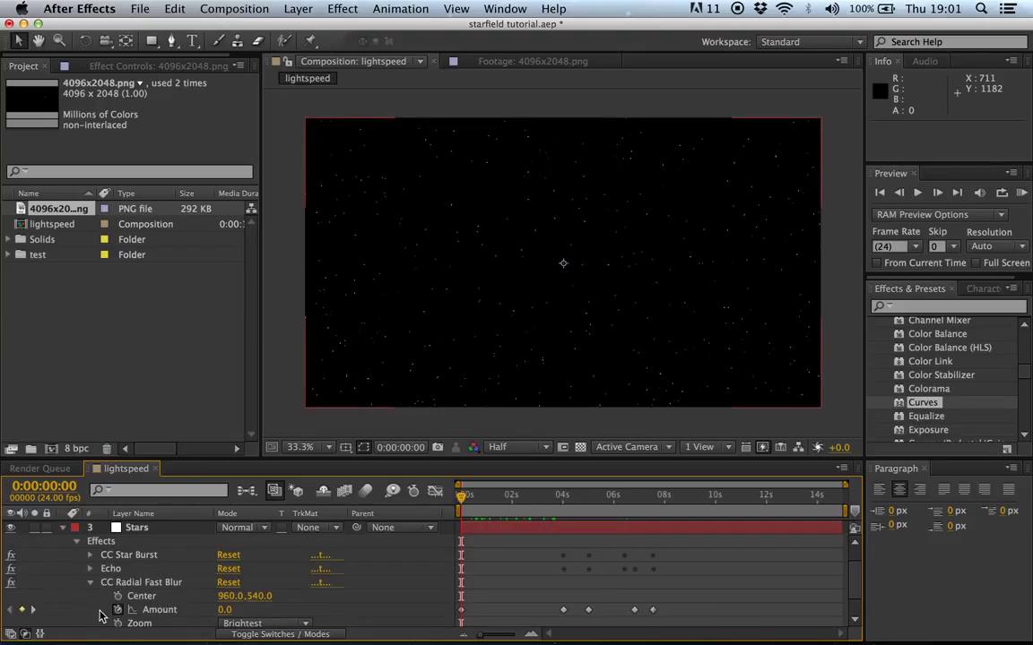
{"action": "left_click", "coordinate": [89, 582]}
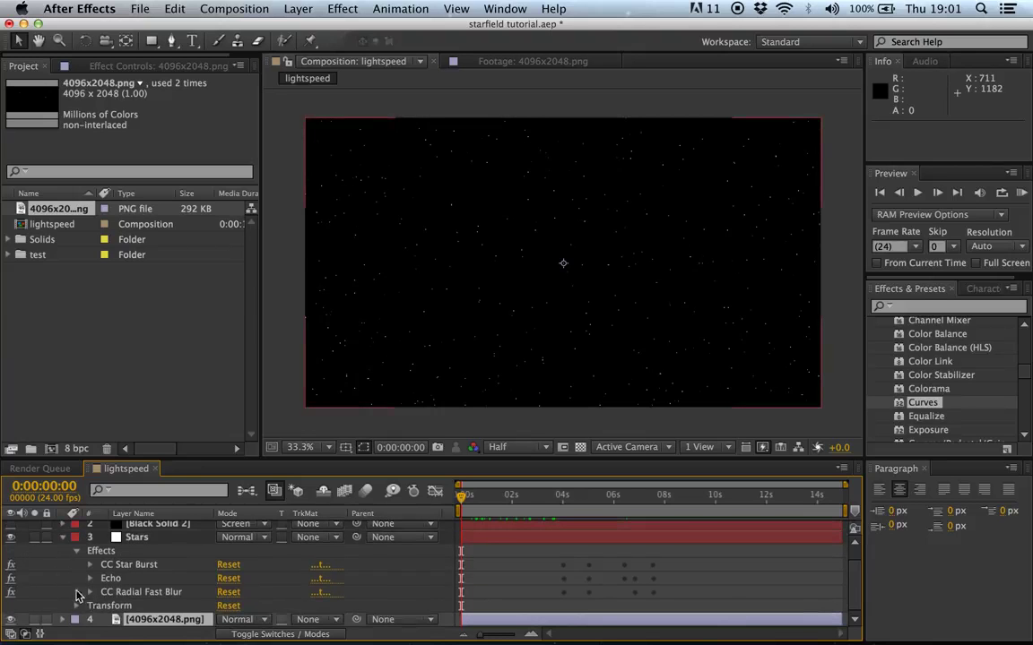
{"action": "left_click", "coordinate": [137, 539]}
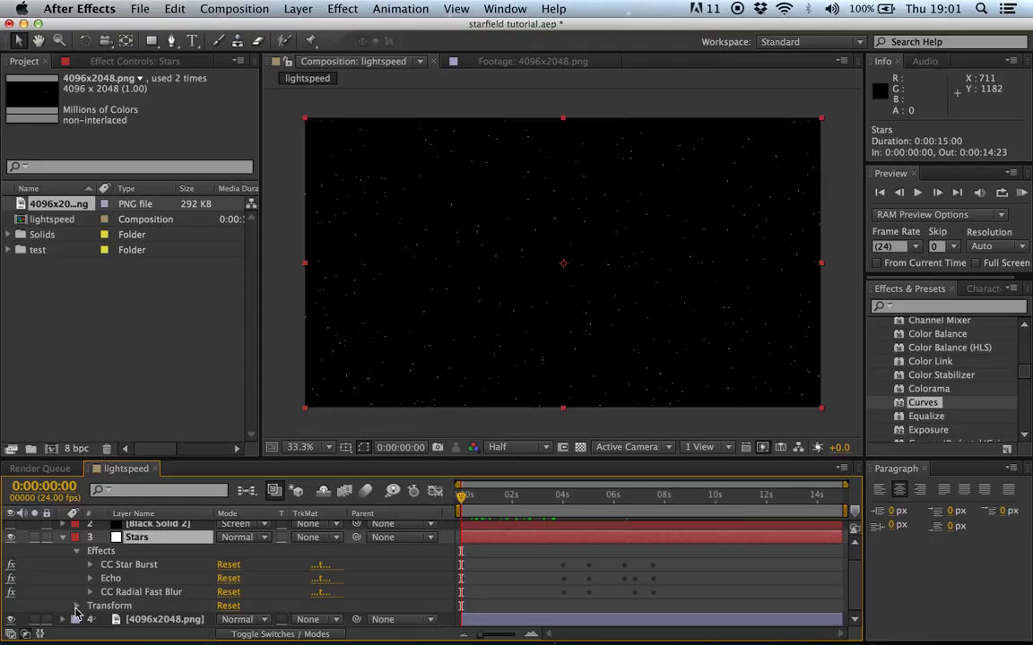
{"action": "left_click", "coordinate": [75, 607]}
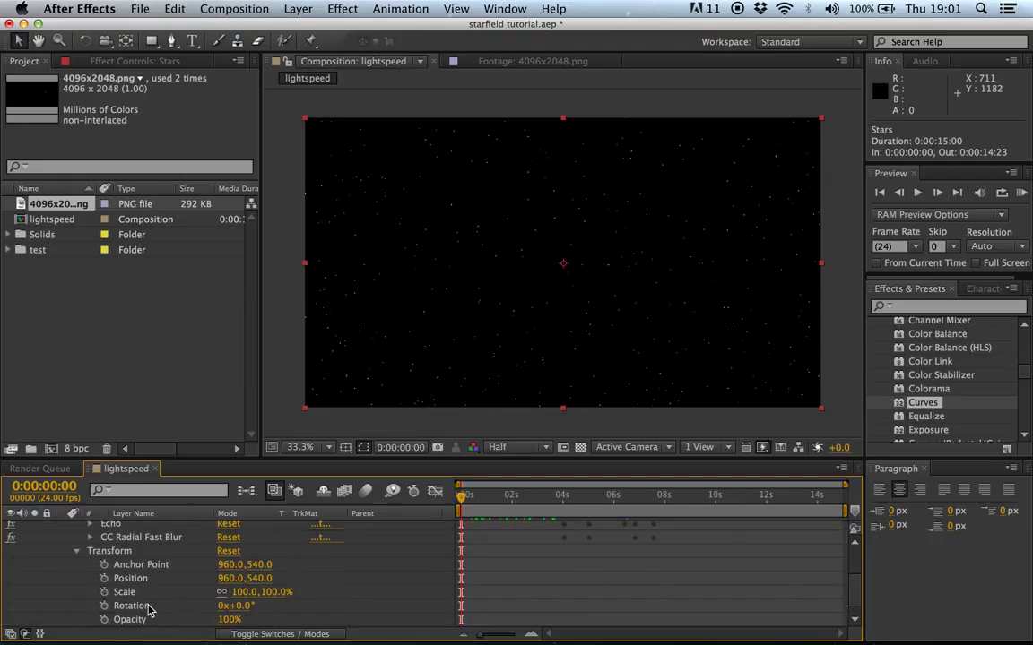
{"action": "scroll", "coordinate": [148, 609], "scroll_direction": "down", "scroll_amount": 1}
Set the Stars layer's Opacity to 25% and start keyframing it at 0:00:00:00.
{"action": "left_click", "coordinate": [481, 500]}
{"action": "left_click_drag", "start_coordinate": [482, 500], "coordinate": [432, 453]}
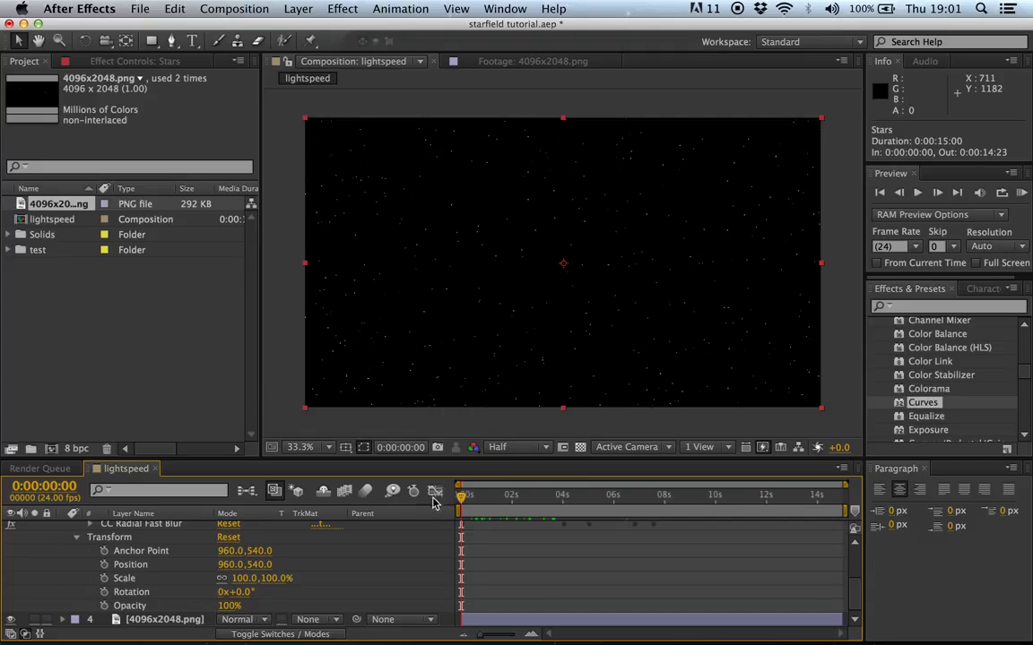
{"action": "left_click", "coordinate": [227, 607]}
{"action": "mouse_move", "coordinate": [245, 639]}
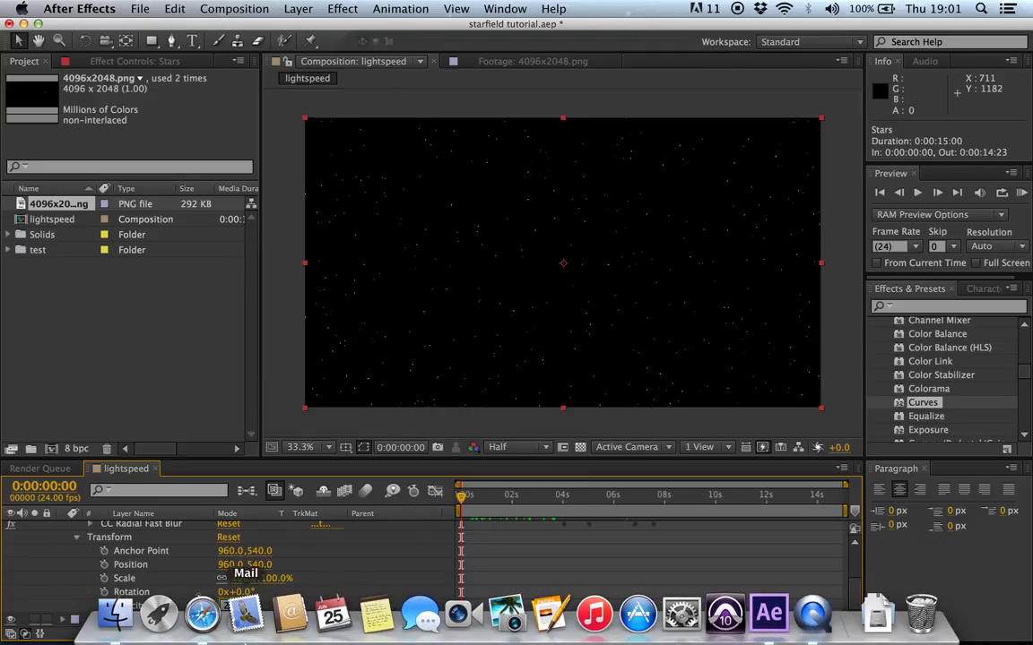
{"action": "type", "text": "25"}
{"action": "key", "text": "Return"}
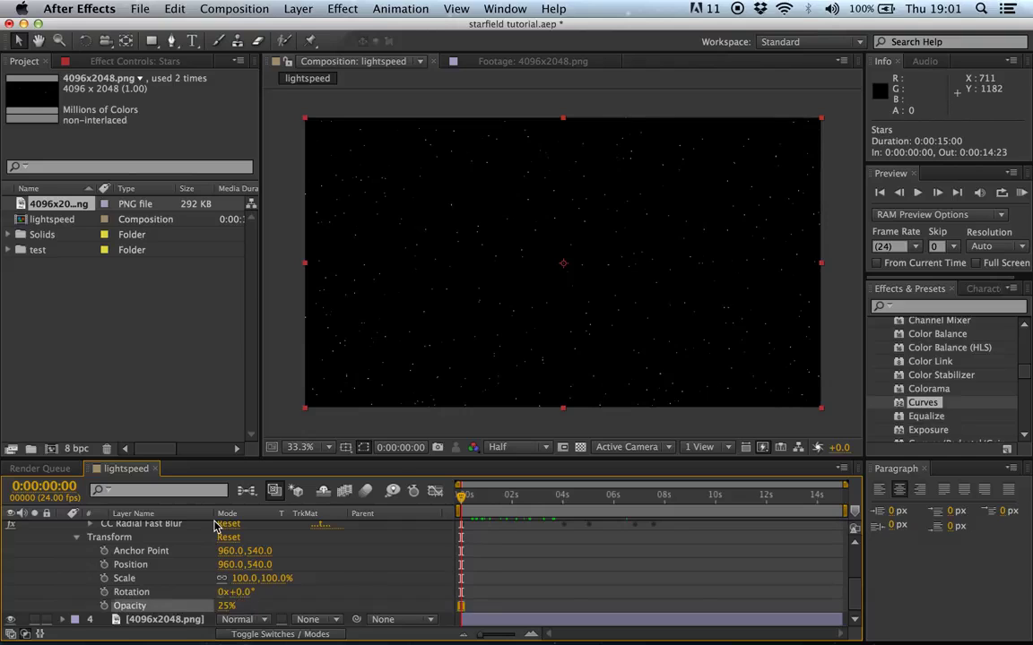
{"action": "left_click", "coordinate": [104, 606]}
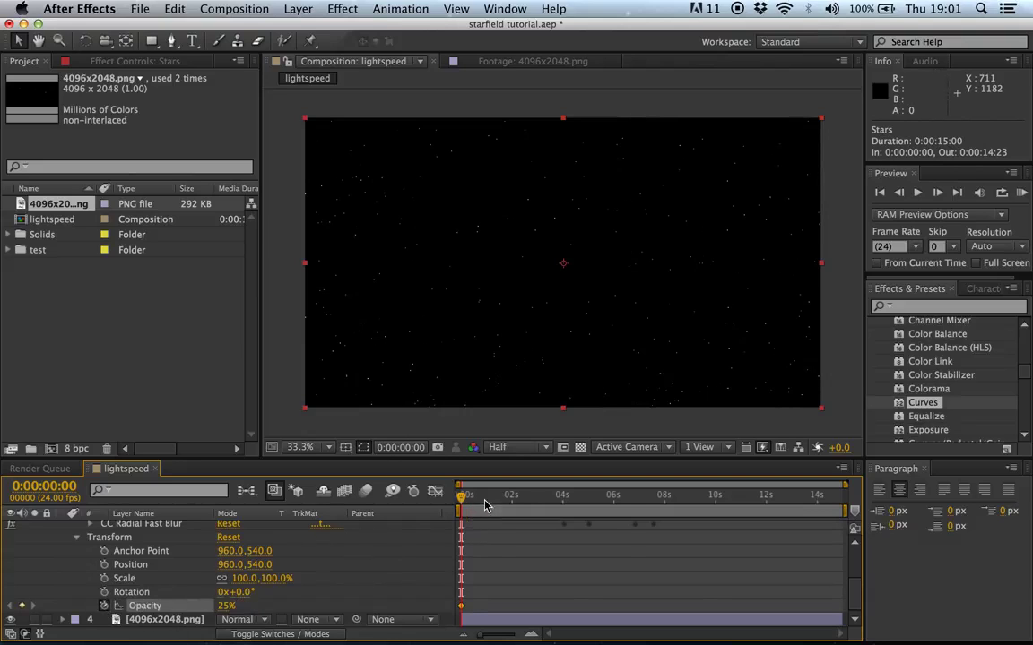
Add Stars Opacity keyframes of 25% at 0:00:03:00 and 100% at 0:00:03:14.
{"action": "left_click", "coordinate": [535, 503]}
{"action": "left_click", "coordinate": [537, 503]}
{"action": "mouse_move", "coordinate": [244, 638]}
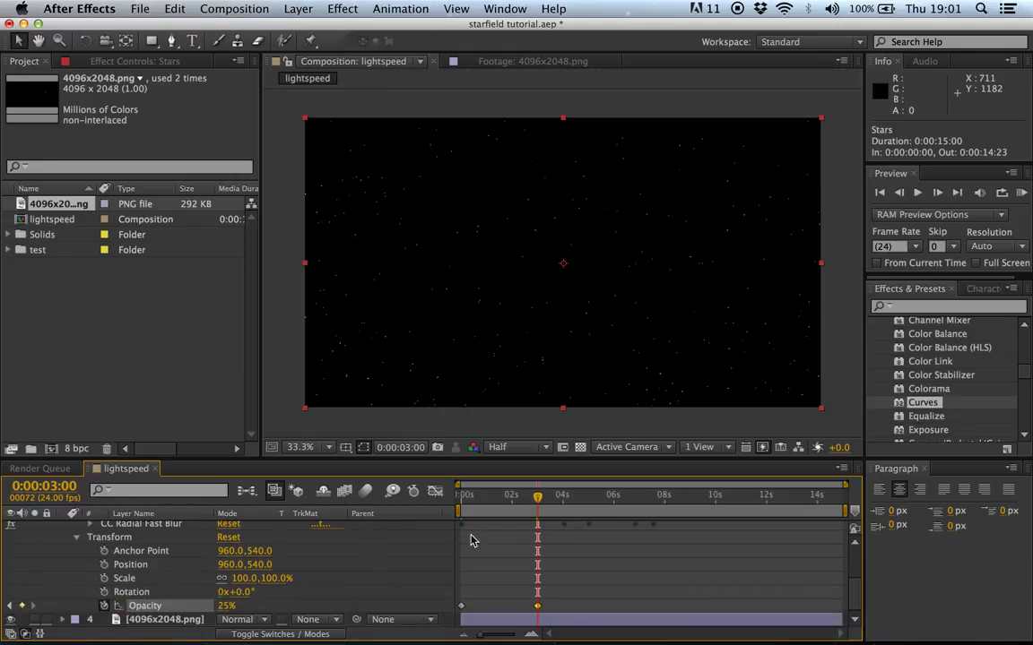
{"action": "left_click_drag", "start_coordinate": [538, 499], "coordinate": [557, 534]}
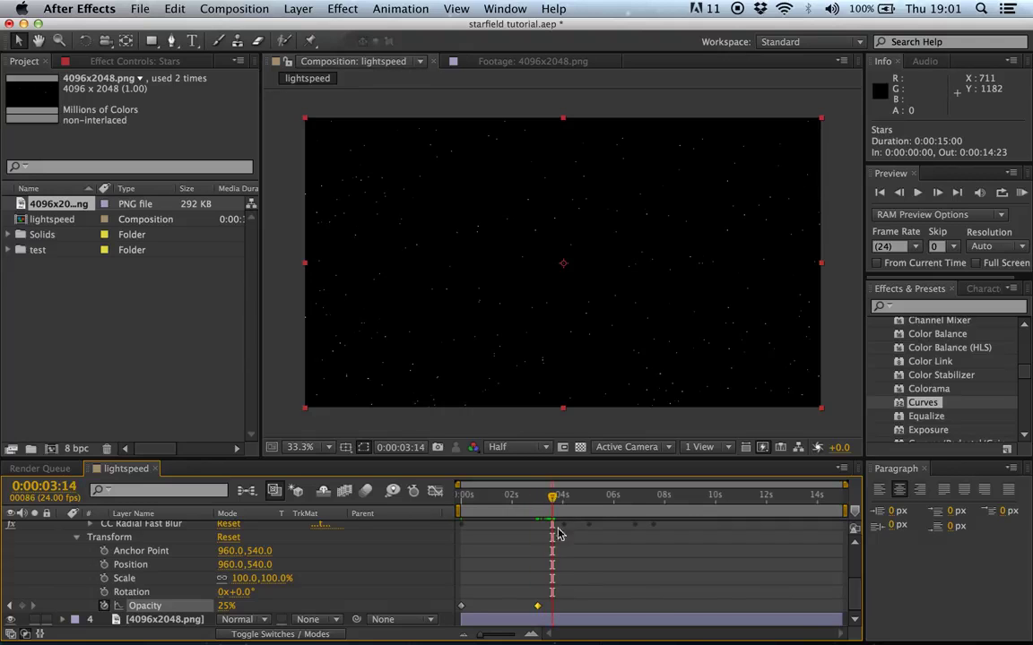
{"action": "left_click", "coordinate": [21, 606]}
{"action": "left_click", "coordinate": [222, 606]}
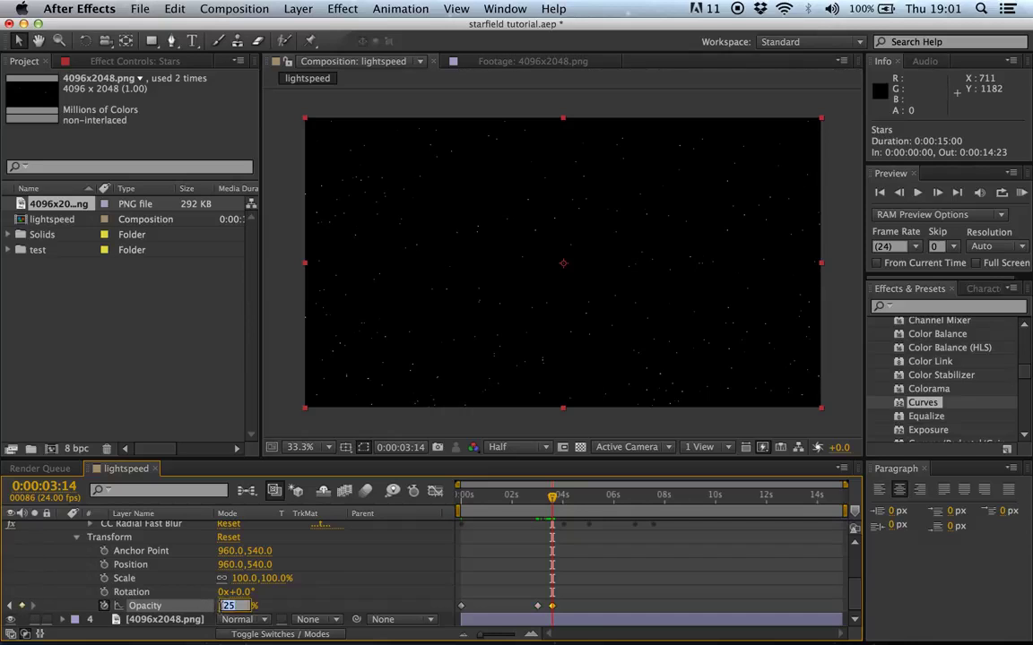
{"action": "type", "text": "100"}
{"action": "key", "text": "Return"}
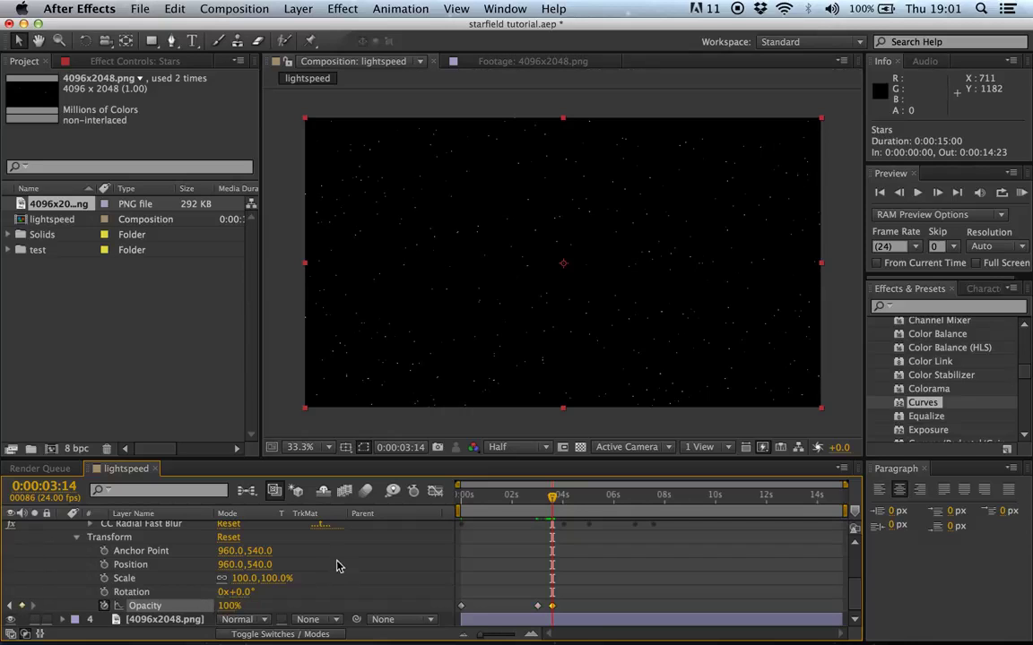
Add Stars Opacity keyframes of 100% at 0:00:07:12 and 30% at 0:00:07:17.
{"action": "left_click", "coordinate": [651, 500]}
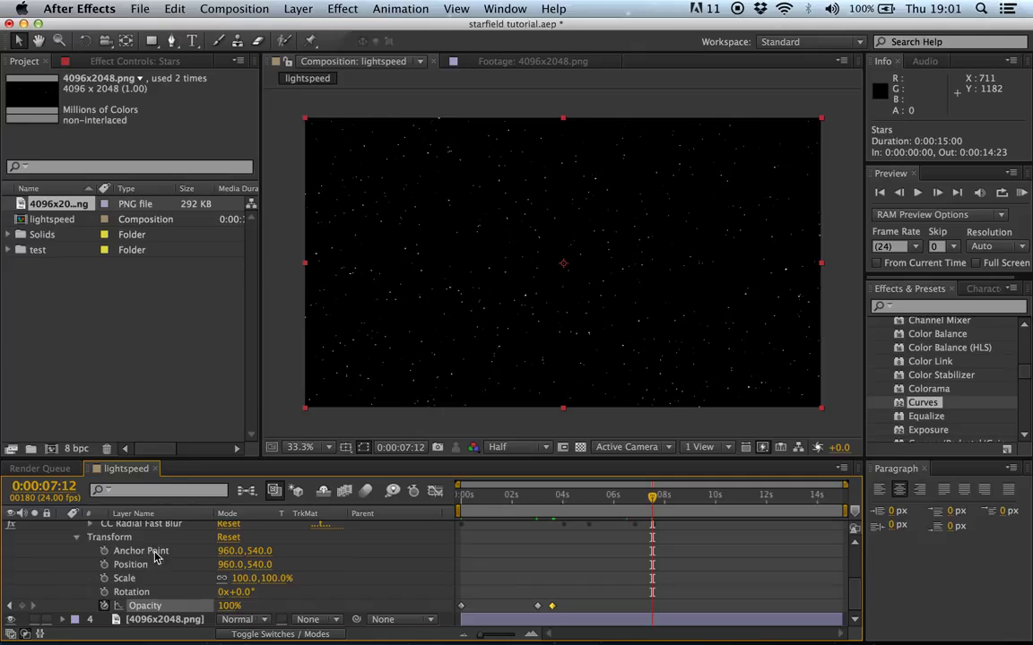
{"action": "left_click", "coordinate": [22, 606]}
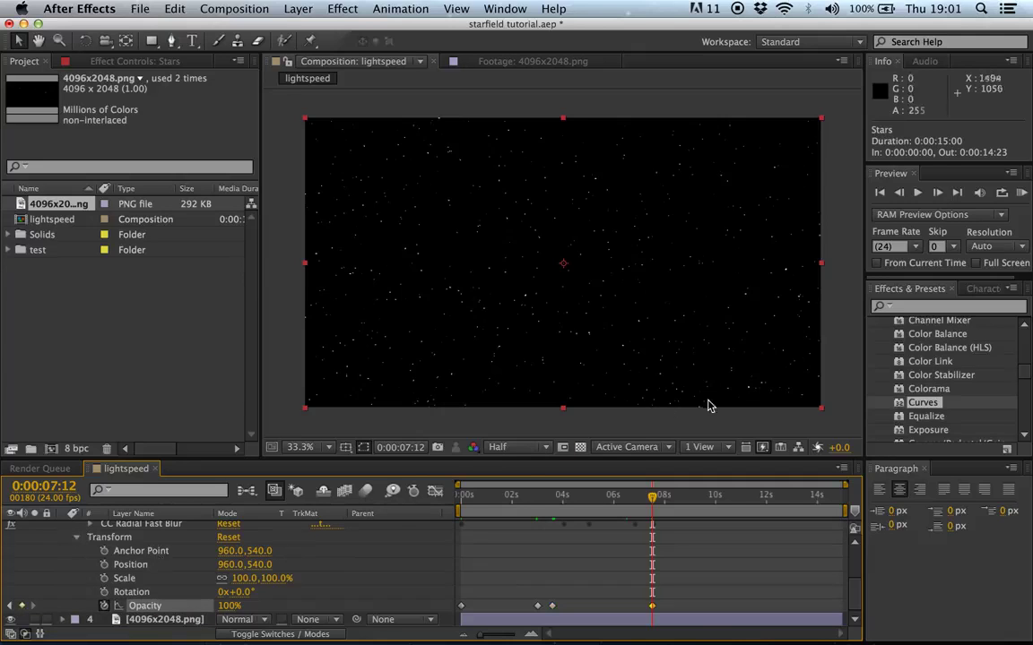
{"action": "left_click_drag", "start_coordinate": [656, 503], "coordinate": [663, 504]}
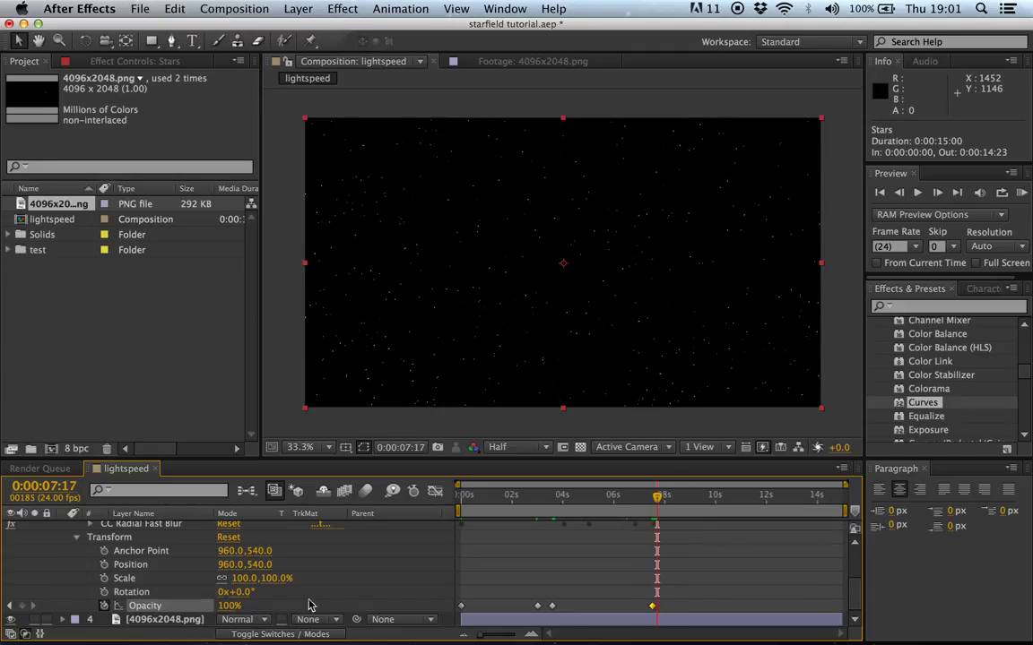
{"action": "left_click", "coordinate": [22, 606]}
{"action": "left_click", "coordinate": [226, 607]}
{"action": "type", "text": "30"}
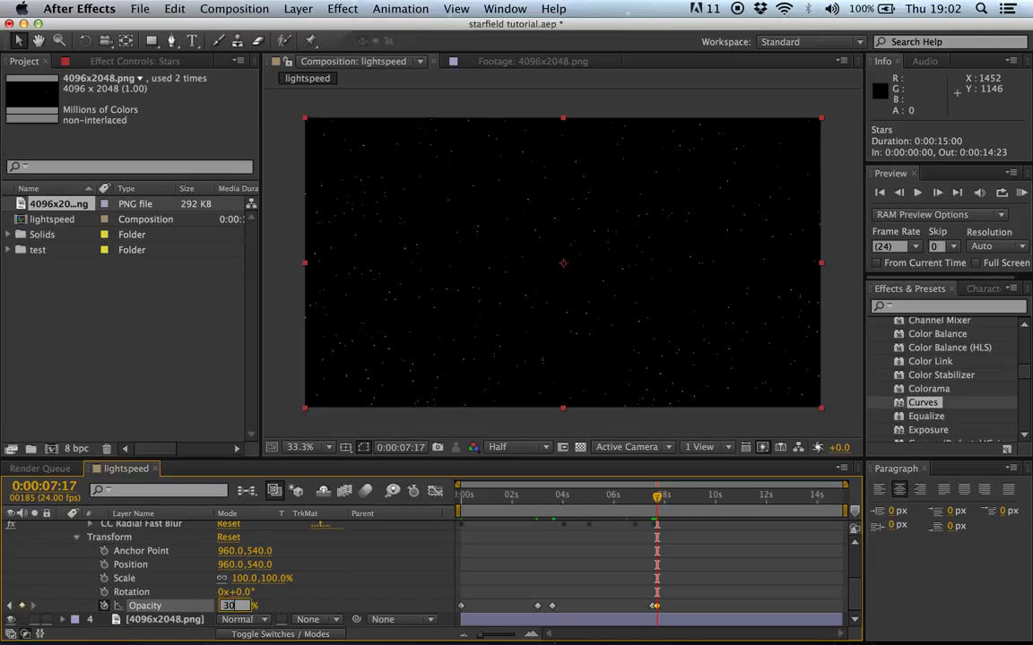
{"action": "key", "text": "Return"}
Return to the start of the composition and preview the animation with the new opacity keyframes.
{"action": "key", "text": "Home"}
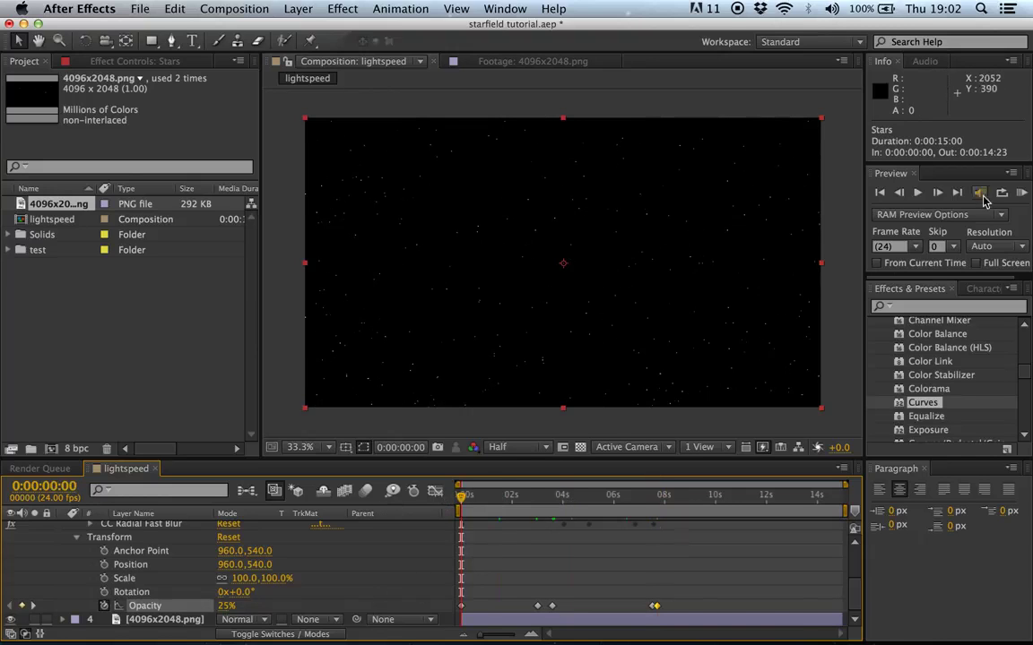
{"action": "left_click", "coordinate": [753, 179]}
{"action": "left_click", "coordinate": [917, 193]}
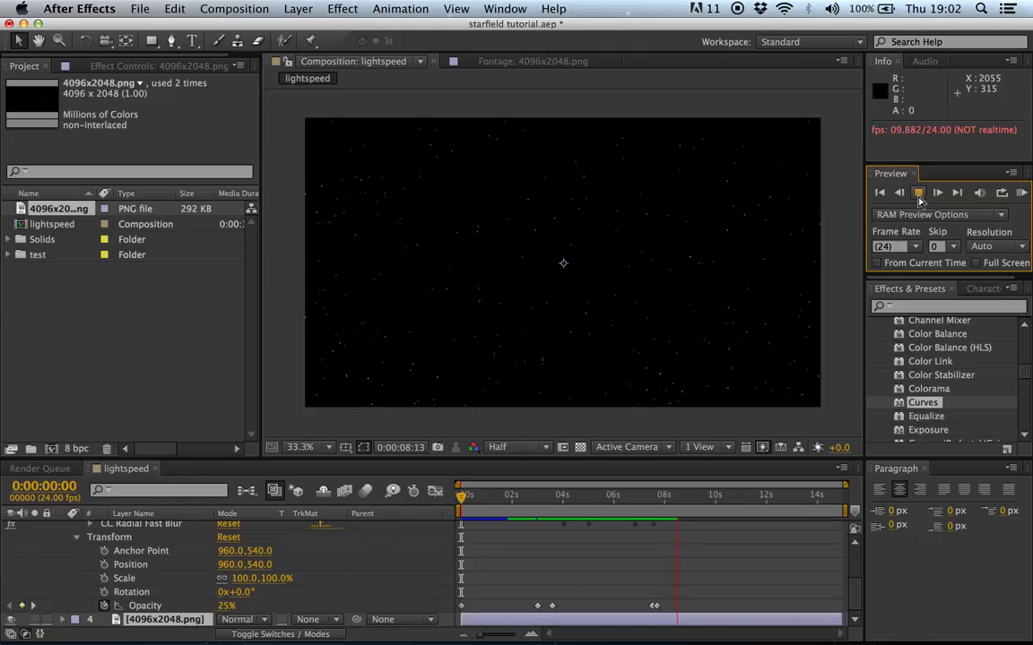
Stop the preview at 0:00:09:09 and collapse the Stars layer's properties in the timeline.
{"action": "left_click", "coordinate": [914, 193]}
{"action": "scroll", "coordinate": [54, 537], "scroll_direction": "up", "scroll_amount": 2}
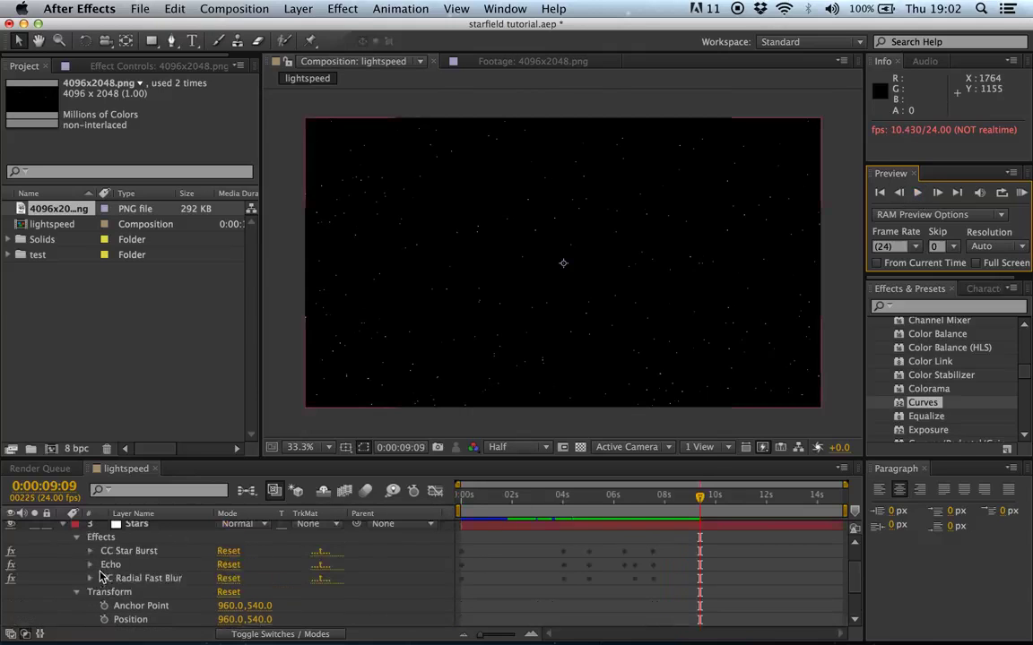
{"action": "left_click", "coordinate": [62, 523]}
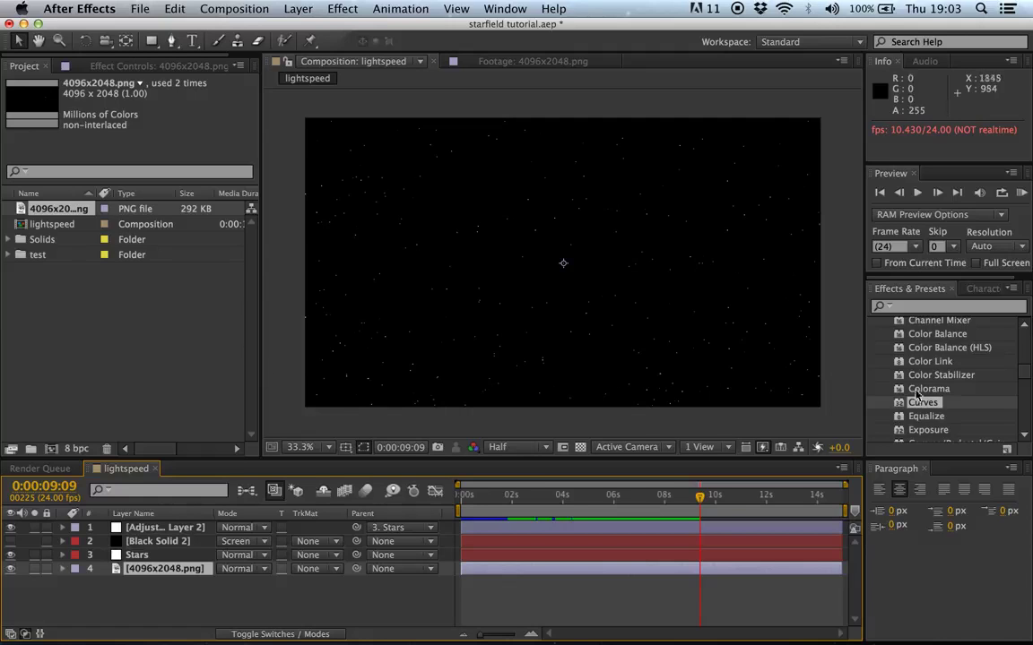
Select the Stars layer, move to 0:00:06:04 and expand its CC Star Burst settings to examine the Size property.
{"action": "left_click", "coordinate": [109, 557]}
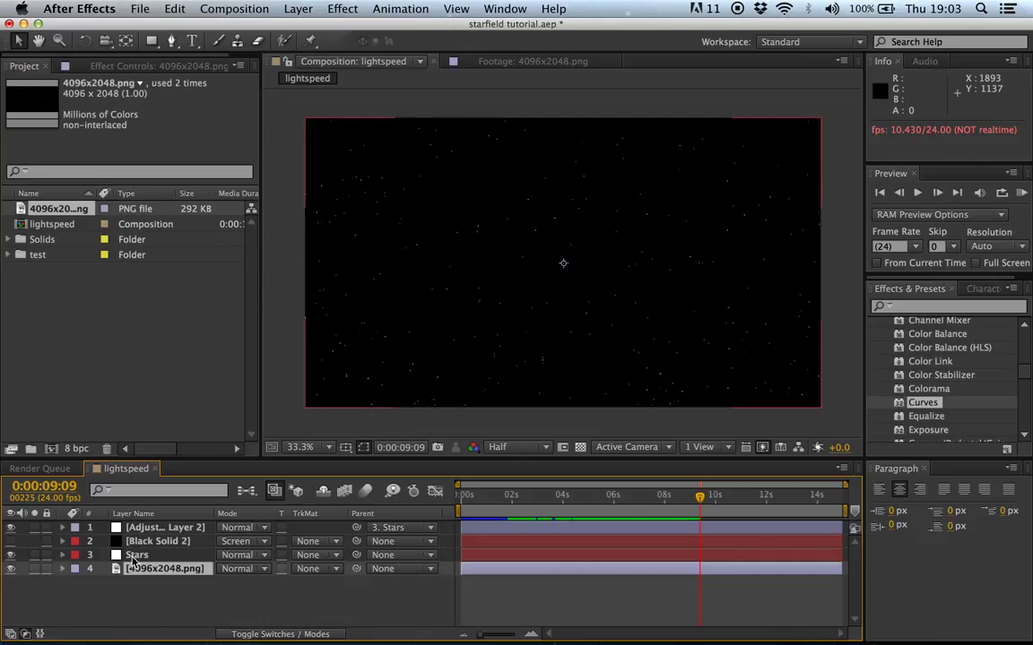
{"action": "left_click", "coordinate": [132, 559]}
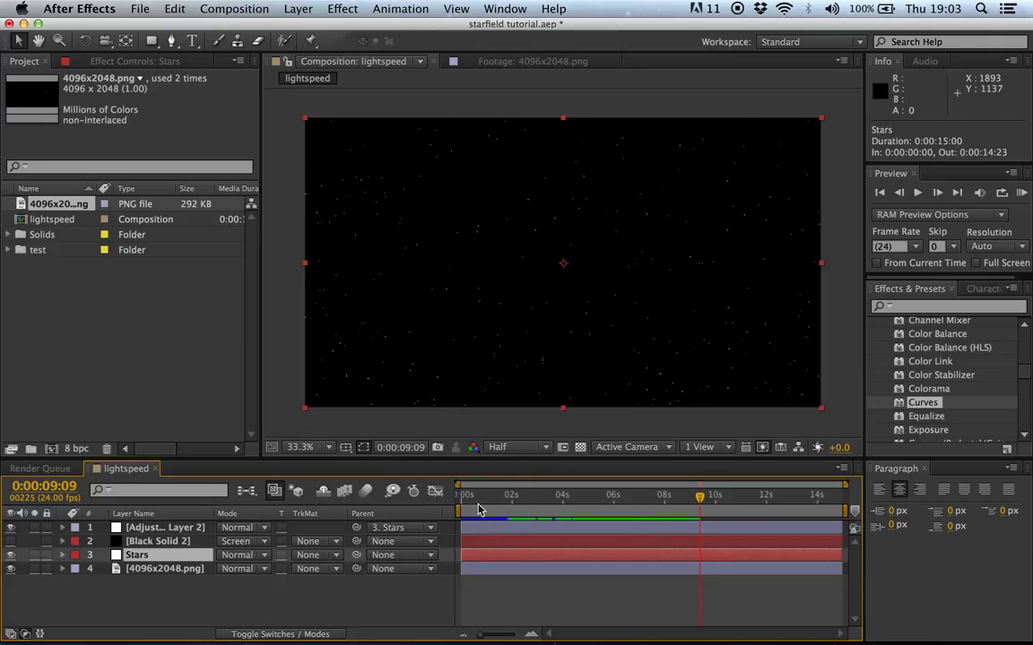
{"action": "left_click", "coordinate": [618, 495]}
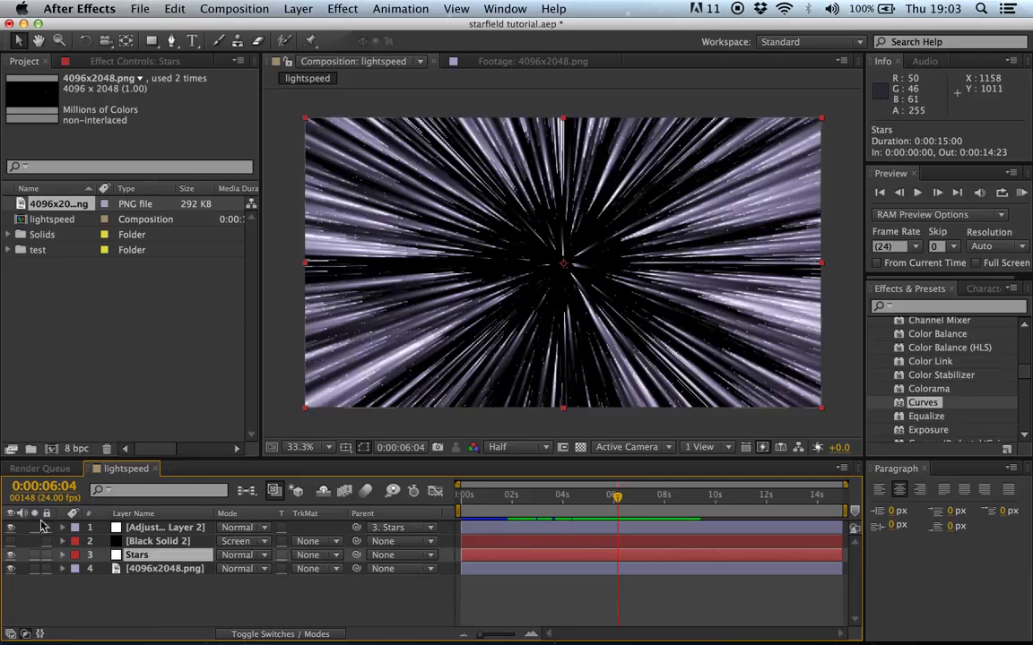
{"action": "left_click", "coordinate": [61, 556]}
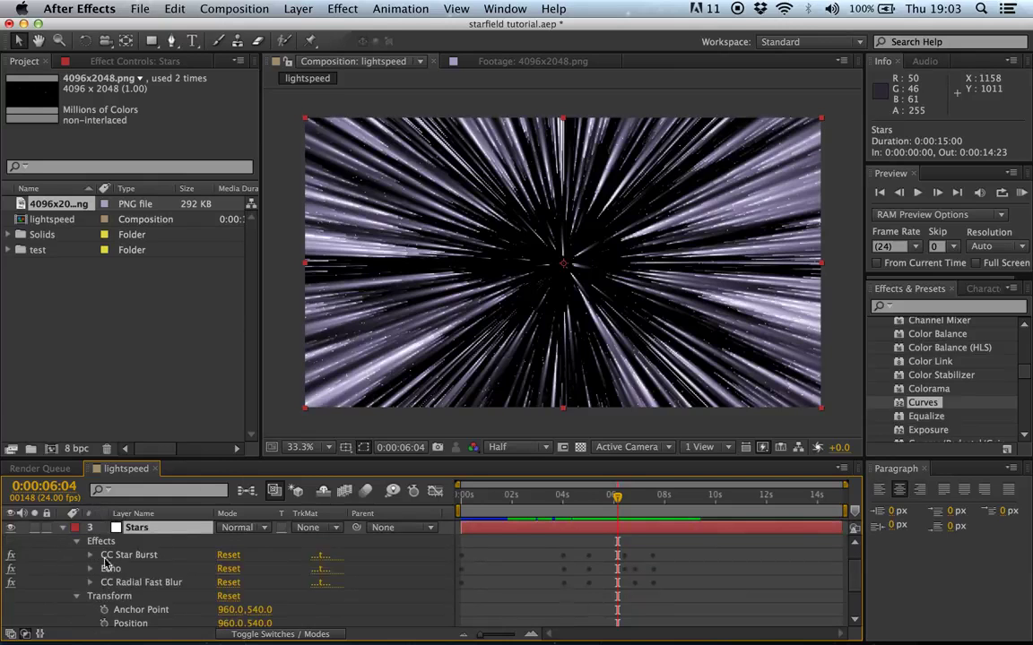
{"action": "left_click", "coordinate": [90, 556]}
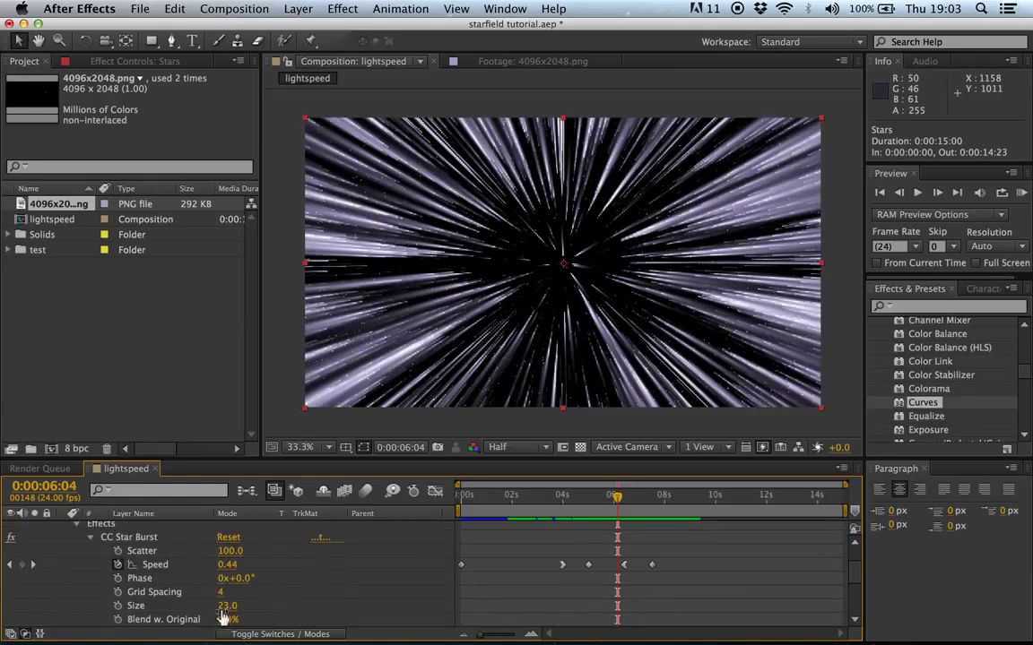
{"action": "left_click_drag", "start_coordinate": [230, 608], "coordinate": [233, 613]}
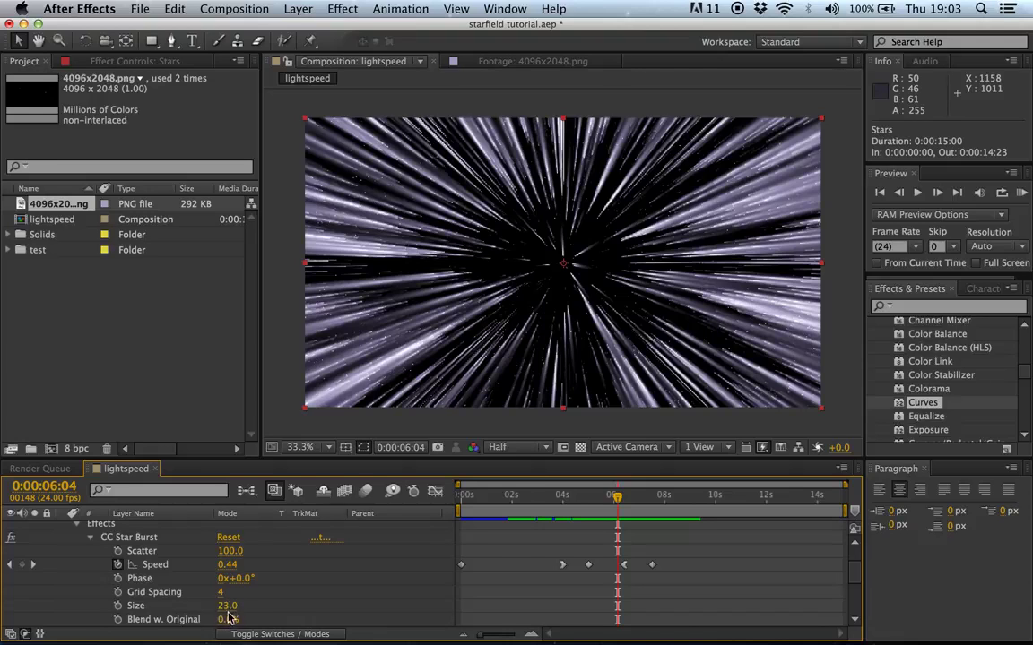